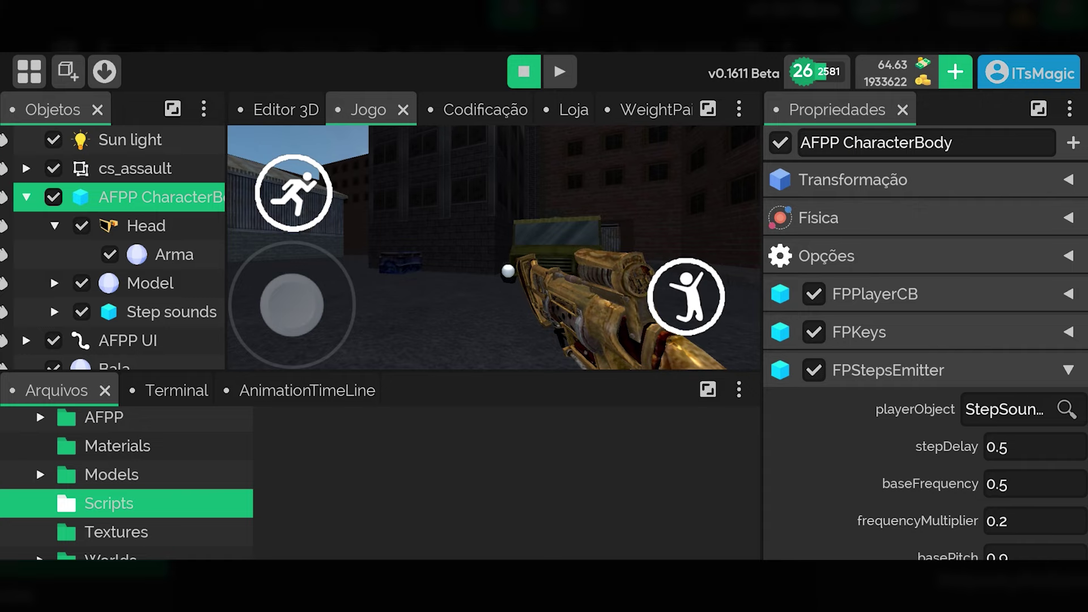
- Open the projects list from the top-left main menu
left_click(30, 72)
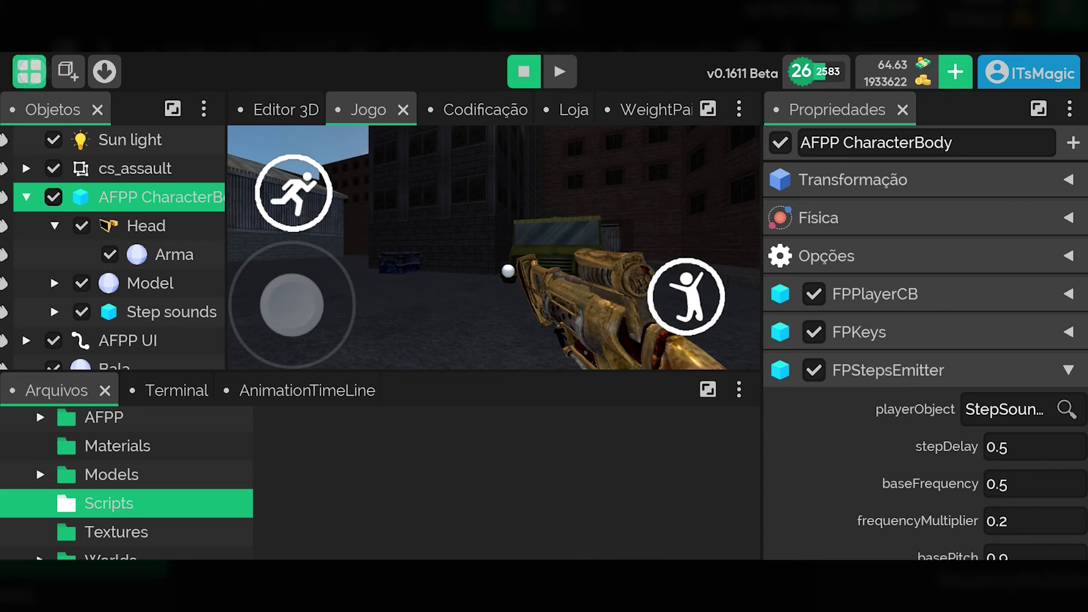
left_click(47, 150)
- Preview the CS Assault map template, then return to the editor and stop the running game
left_click(992, 163)
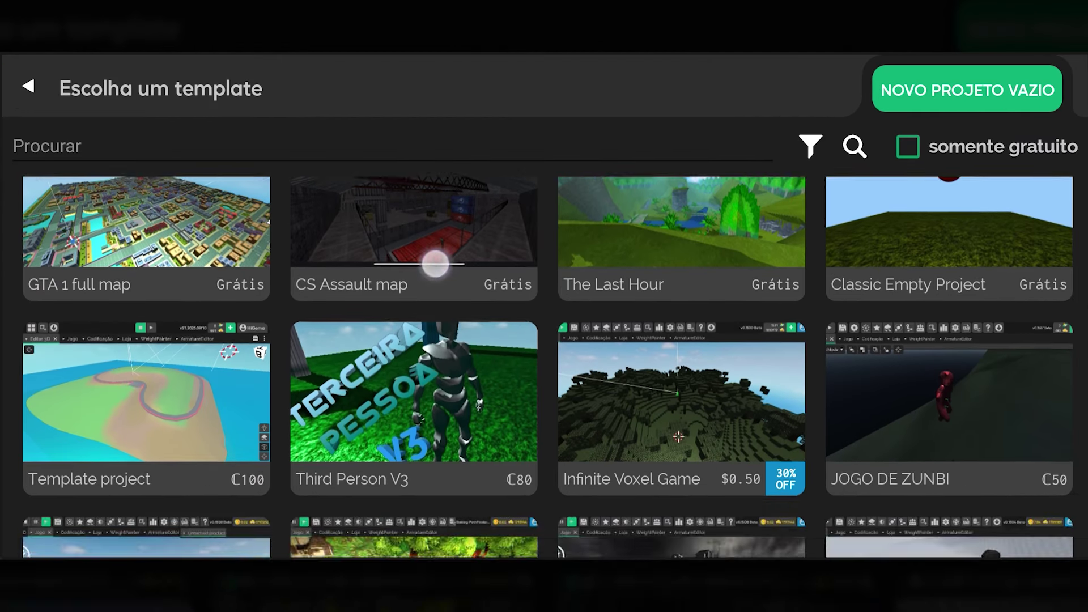
left_click(436, 264)
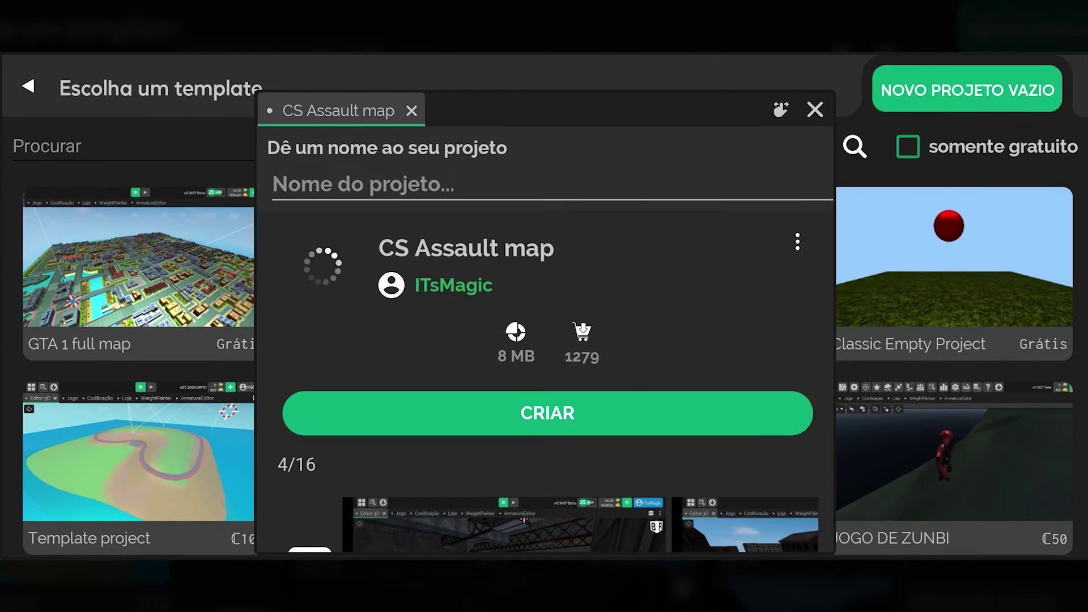
left_click_drag(743, 304, 743, 231)
scroll(545, 340, "up", 3)
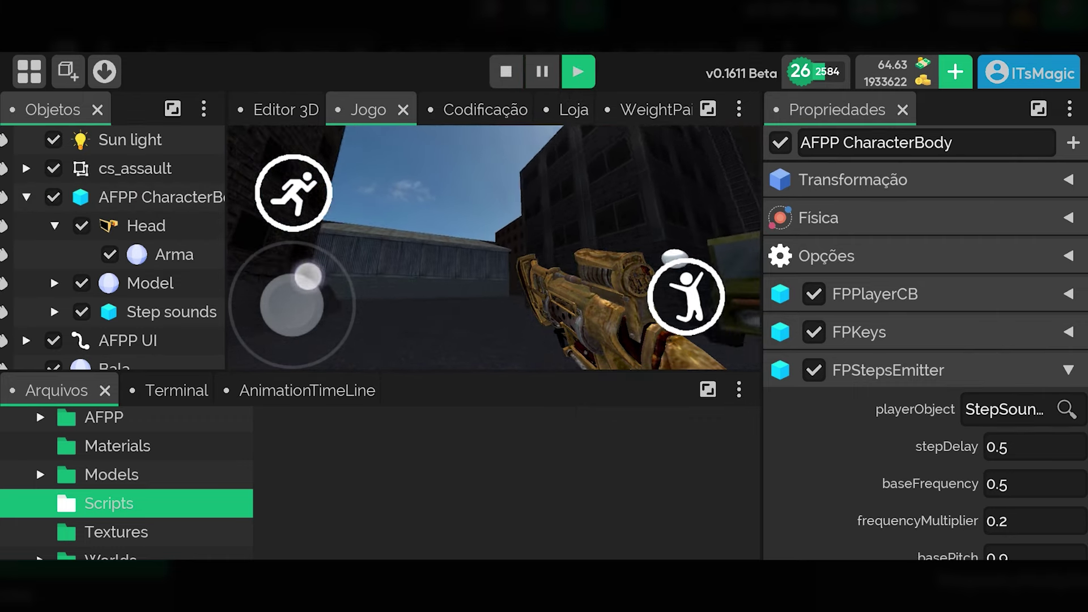
left_click(506, 71)
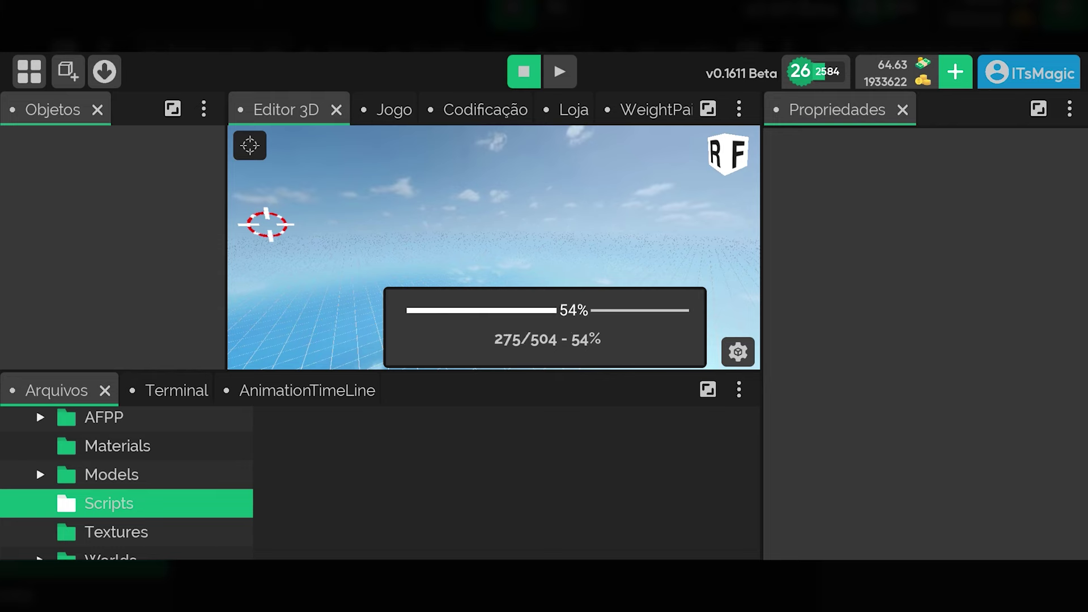
left_click(145, 223)
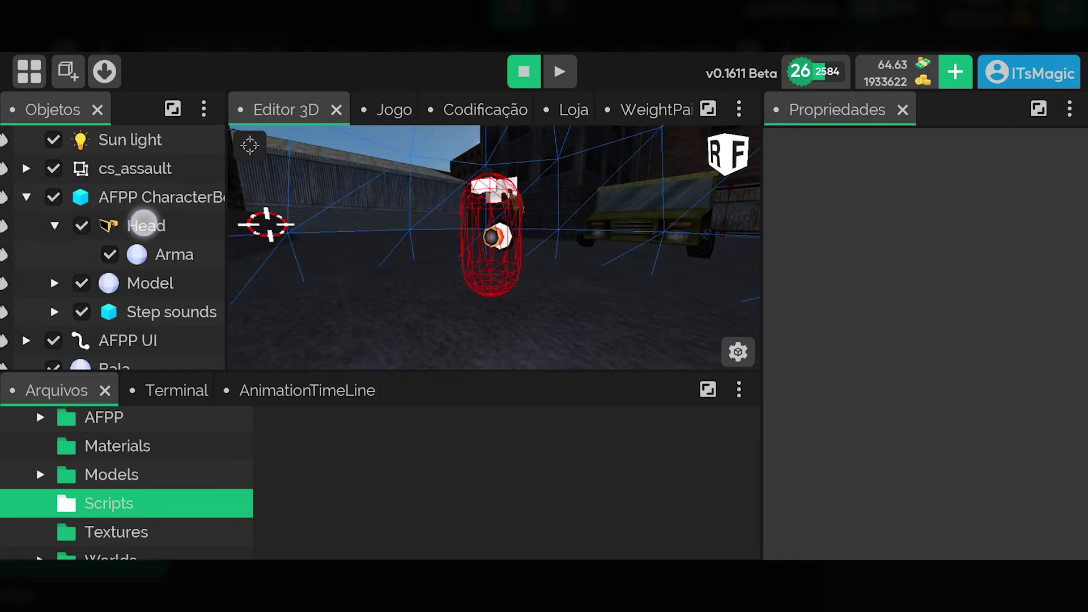
mouse_move(107, 283)
left_mouse_down()
mouse_move(132, 284)
mouse_move(118, 283)
left_mouse_up()
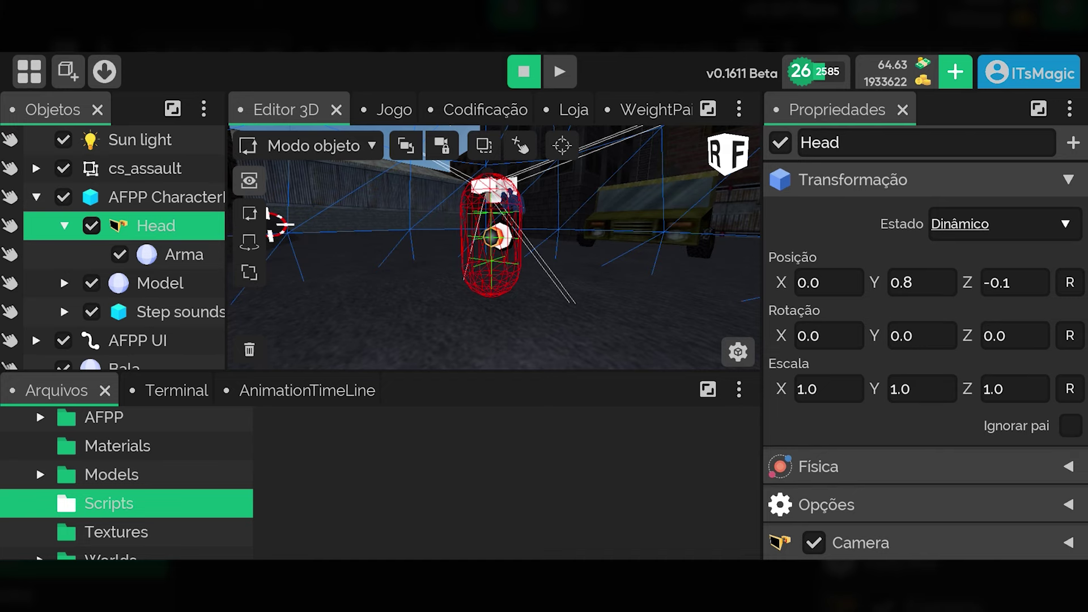
left_click_drag(347, 296, 415, 296)
left_click(179, 260)
left_click(406, 145)
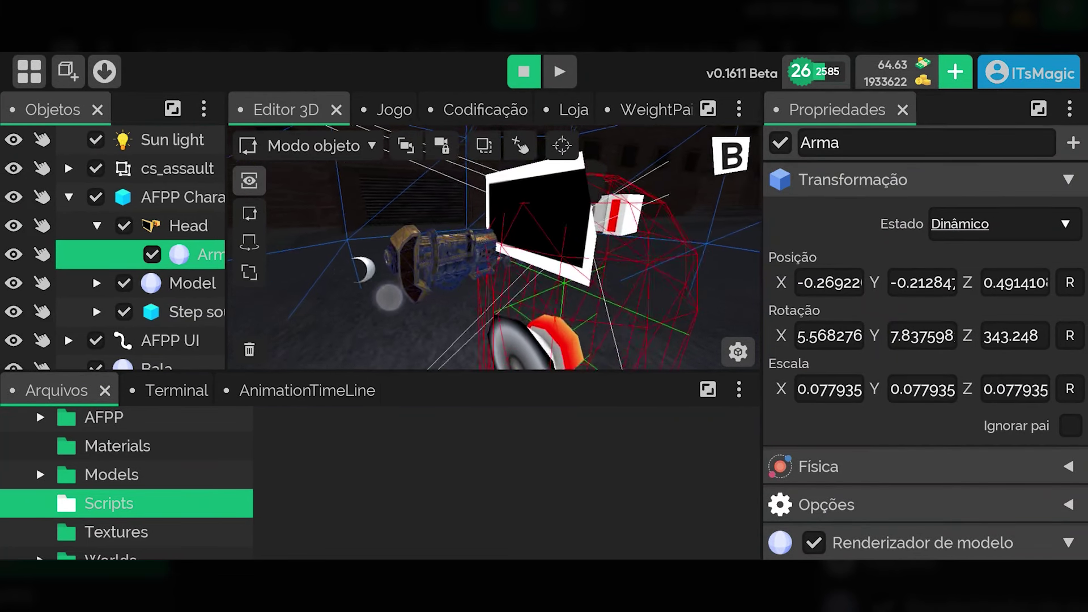
left_click_drag(62, 244, 63, 229)
left_click(148, 355)
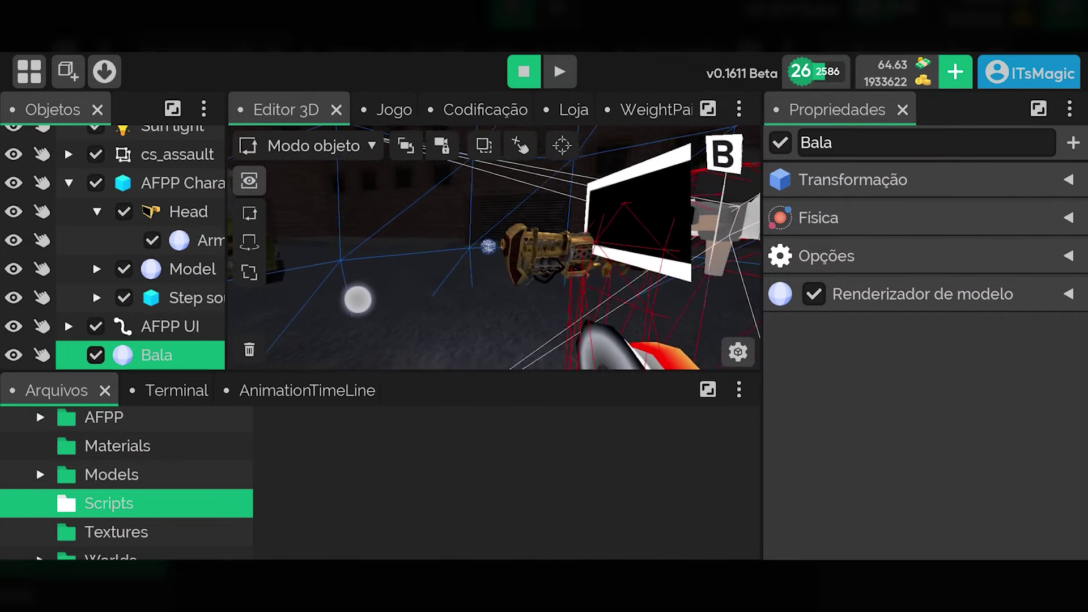
left_click(708, 109)
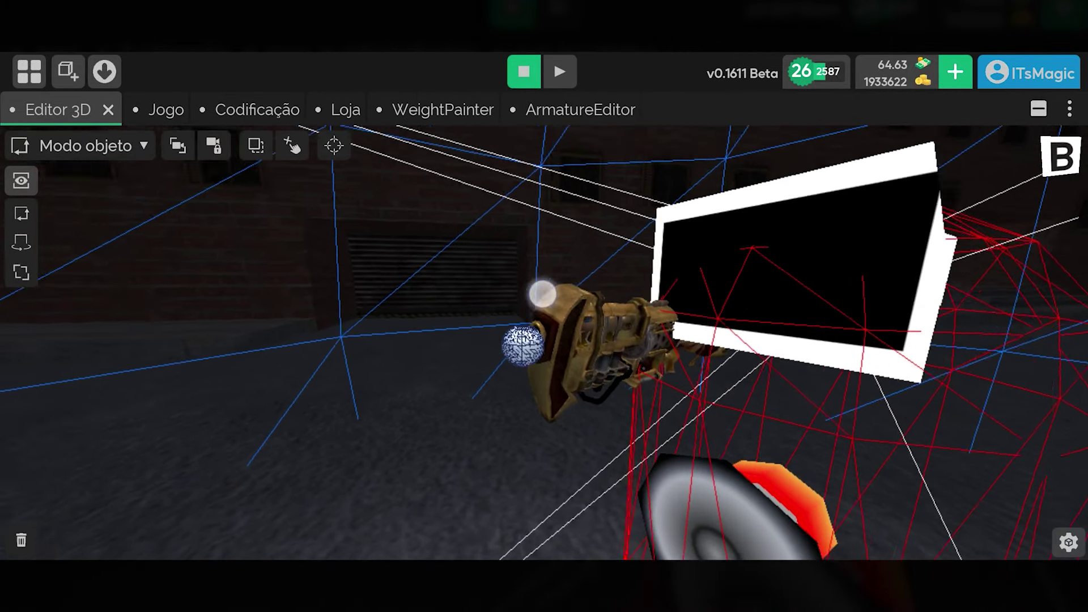
left_click(1039, 108)
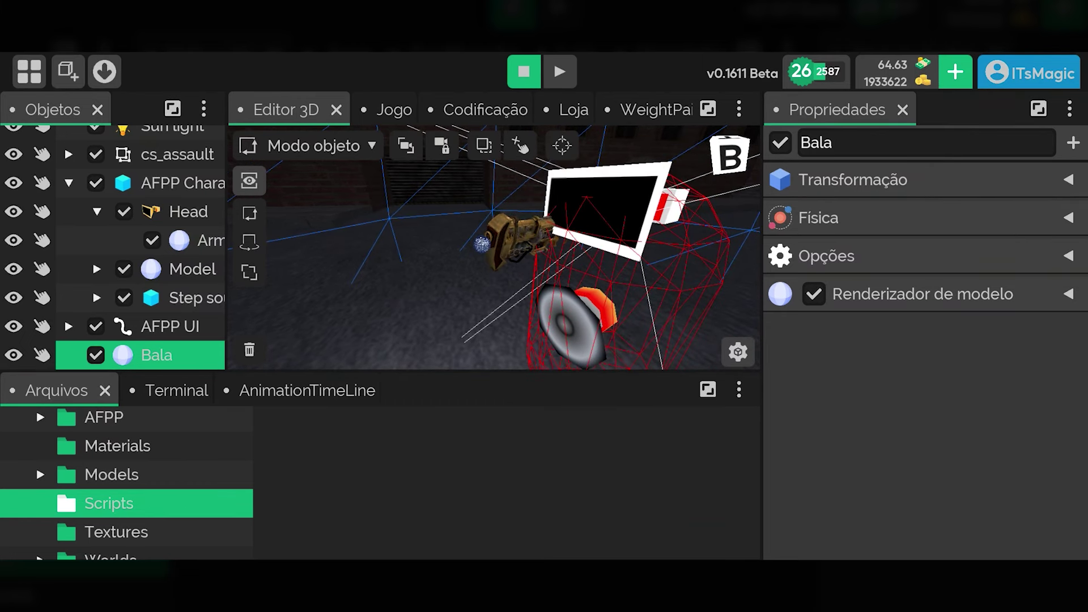
left_click_drag(36, 464, 36, 491)
- Create a new folder named Objetos under Files
left_click_drag(53, 454, 53, 512)
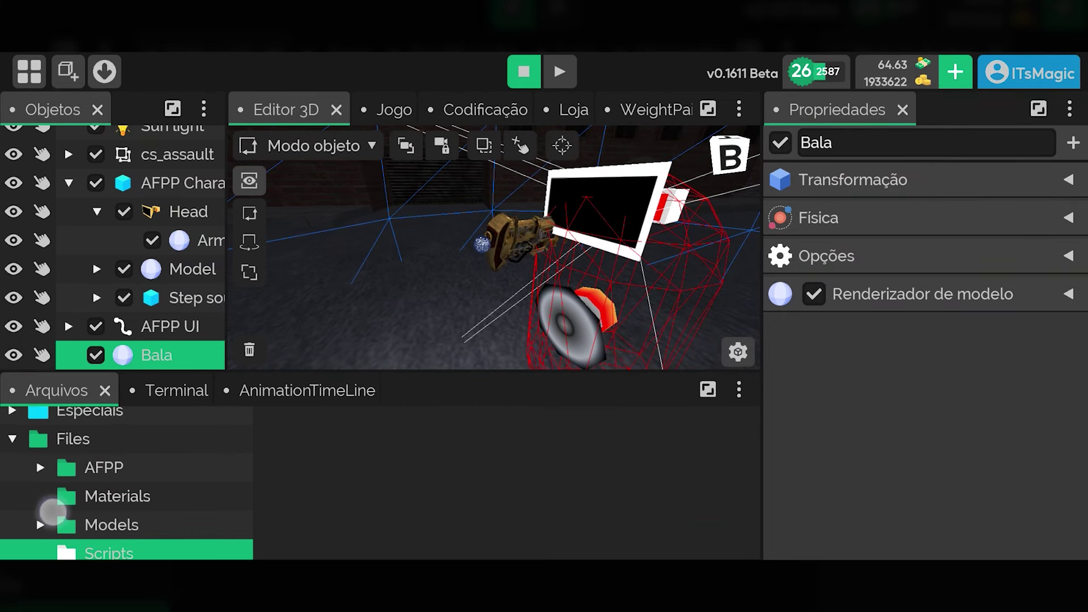
left_click(73, 442)
right_click(80, 445)
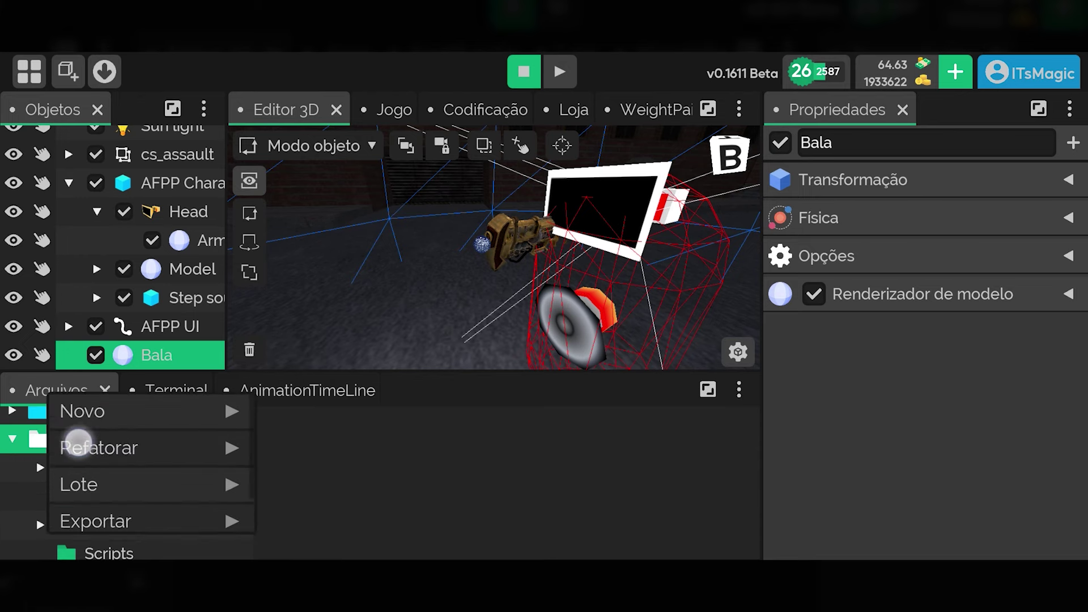
left_click(109, 393)
left_click(290, 215)
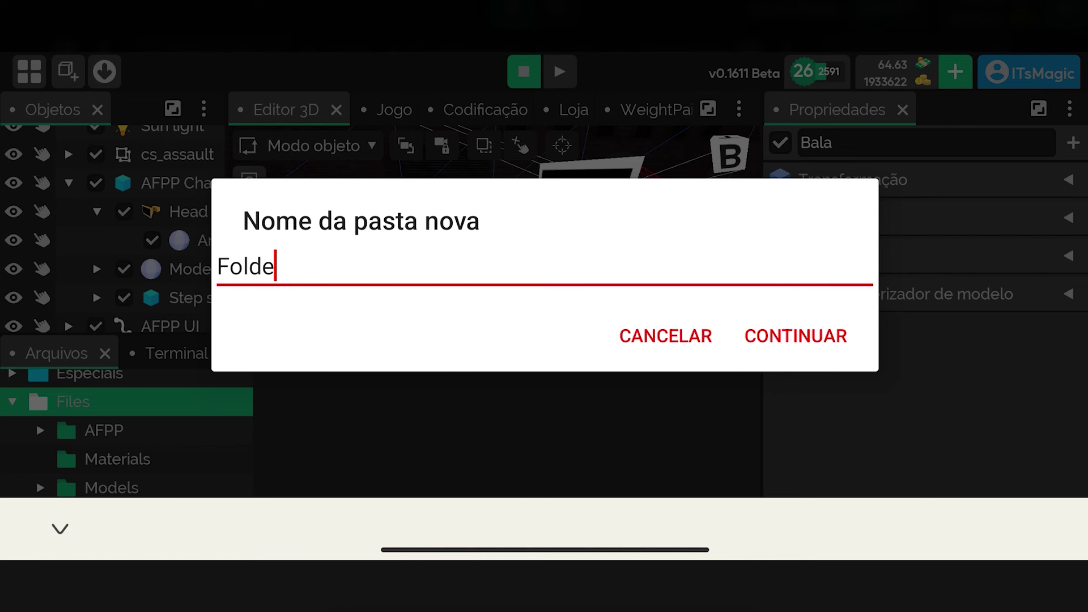
key("Return")
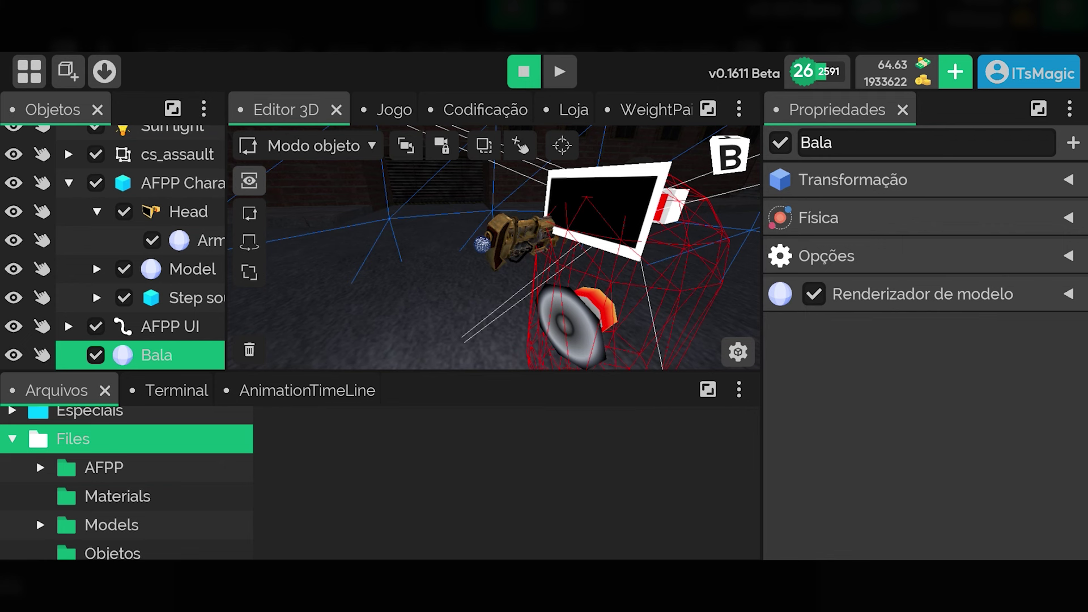
- Open Objetos and export Bala into it as the Bala.go prefab
left_click_drag(129, 478, 155, 393)
left_click(112, 459)
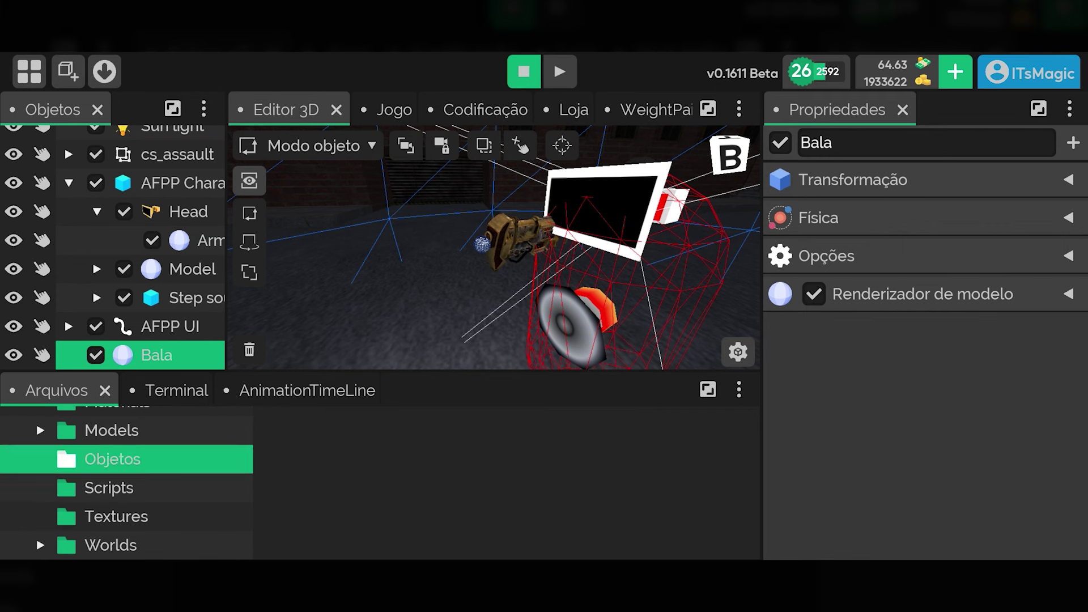
left_click(168, 354)
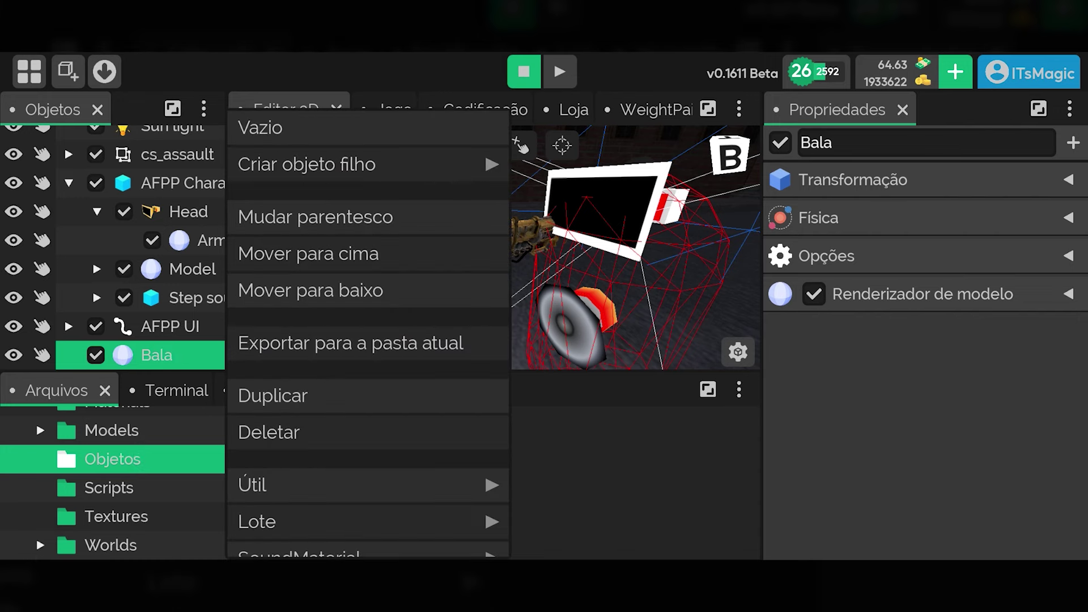
left_click(450, 345)
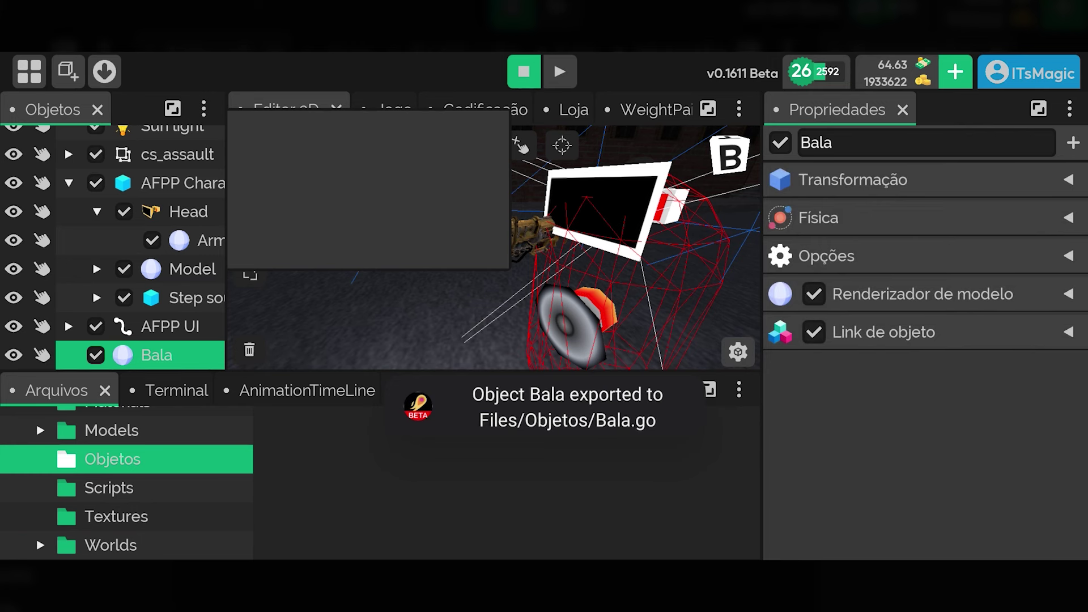
left_click(287, 502)
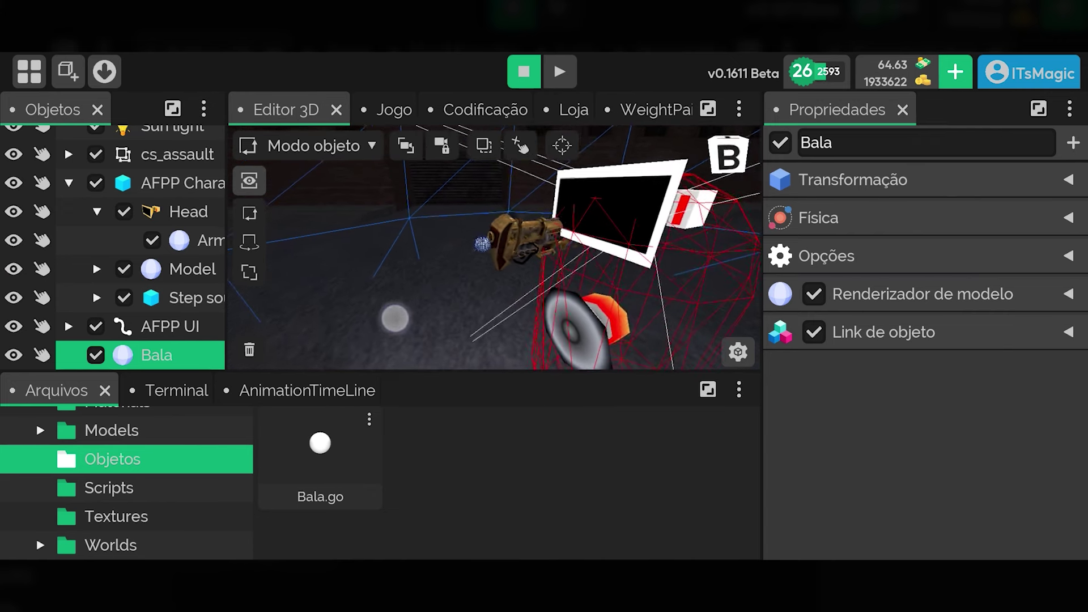
- Place a copy of the Bala.go prefab in the world and delete the duplicate Bala
left_click(320, 443)
left_click(370, 419)
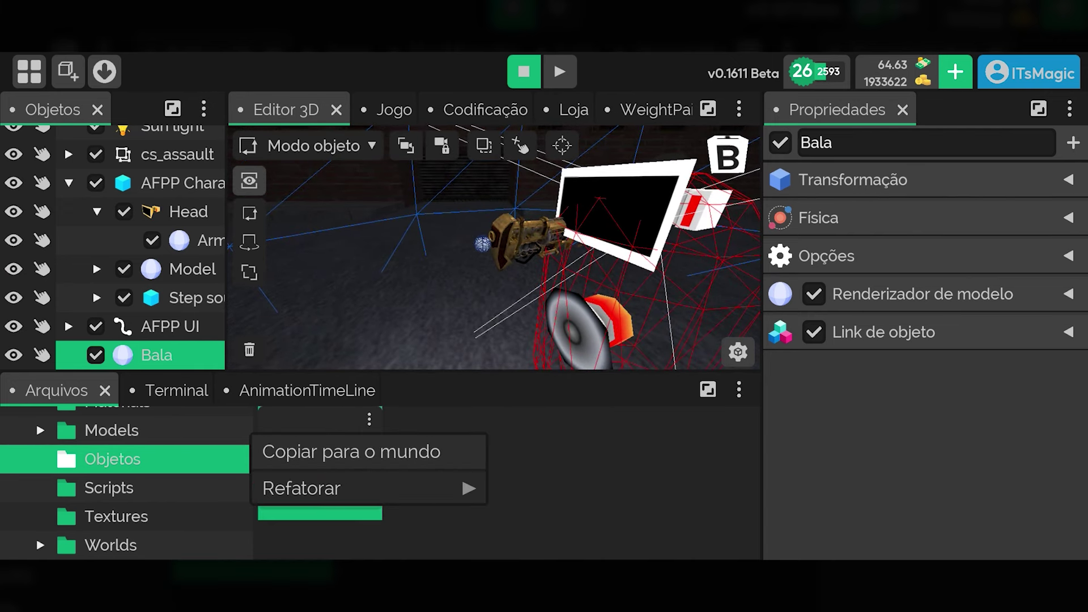
left_click(440, 459)
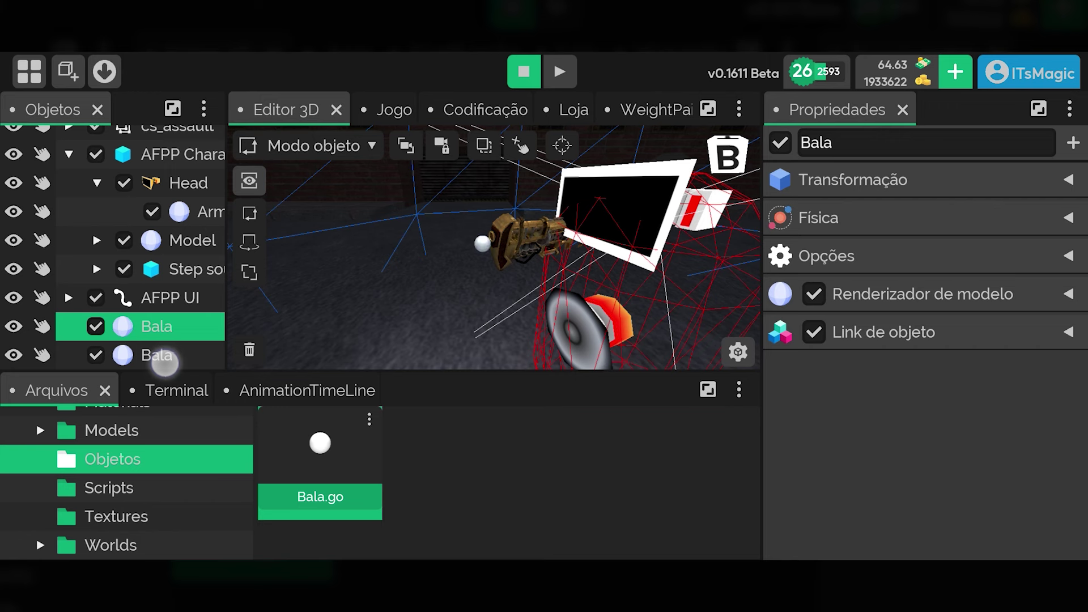
left_click(160, 357)
left_click_drag(420, 151, 493, 246)
left_click(249, 350)
left_click(284, 347)
- Select and frame Bala, the Arma gun, its Model and texture_64 in the scene
double_click(160, 356)
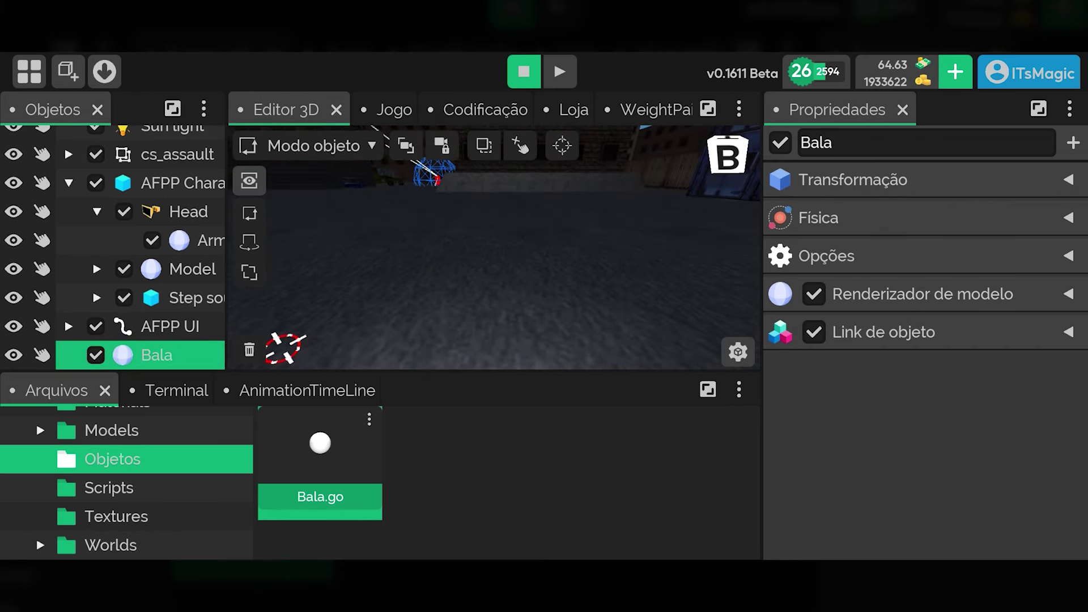
double_click(210, 240)
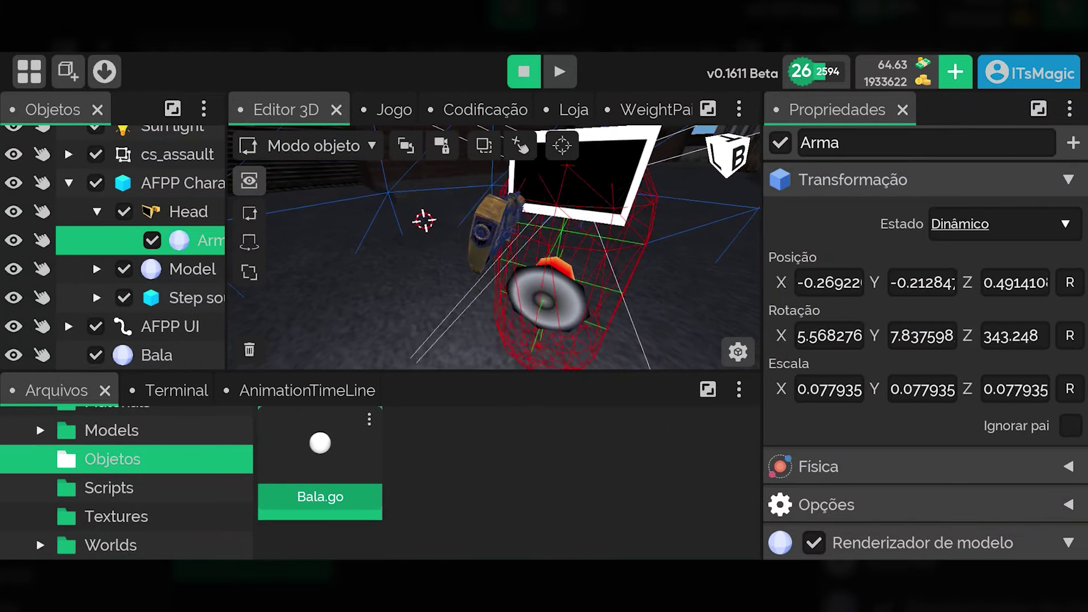
double_click(193, 269)
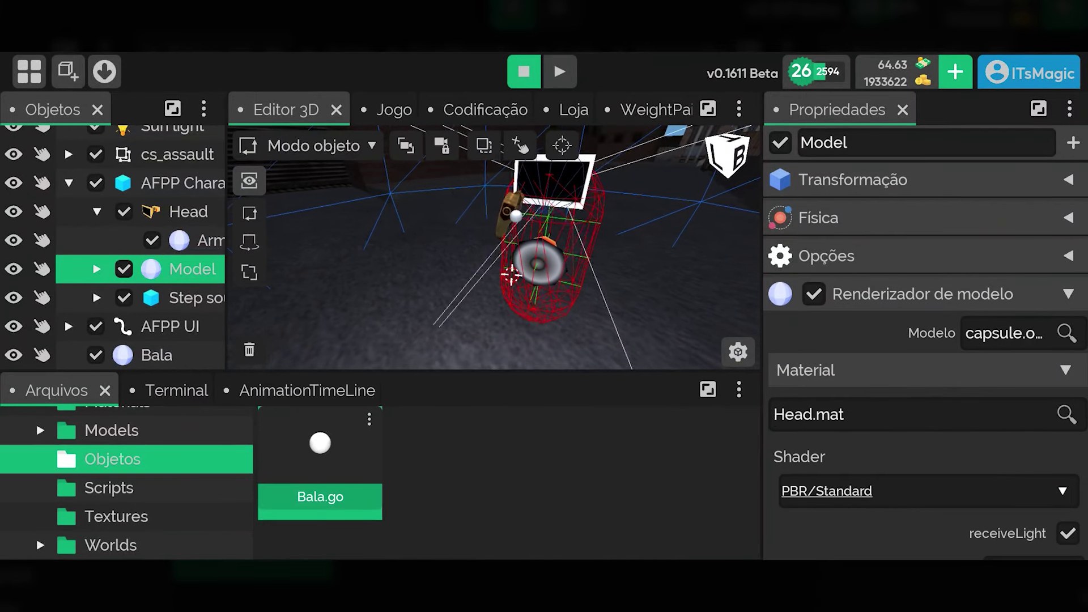
left_click(478, 335)
- Place another Bala.go copy, delete the extra, and keep a single prefab-linked Bala selected
right_click(315, 476)
left_click(360, 508)
left_click(157, 354)
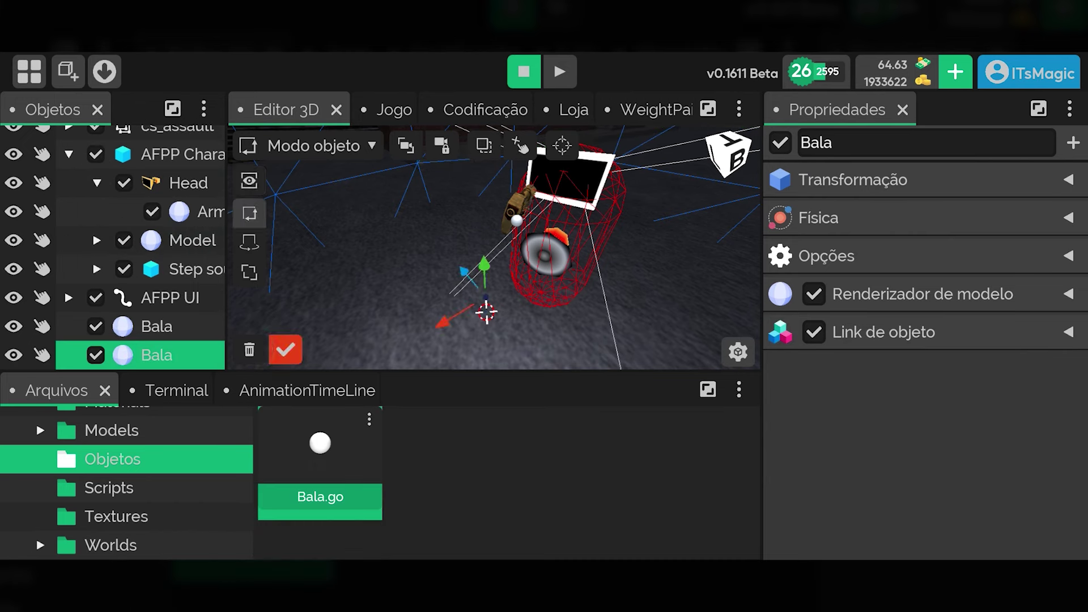
left_click(303, 347)
left_click(302, 351)
left_click(290, 363)
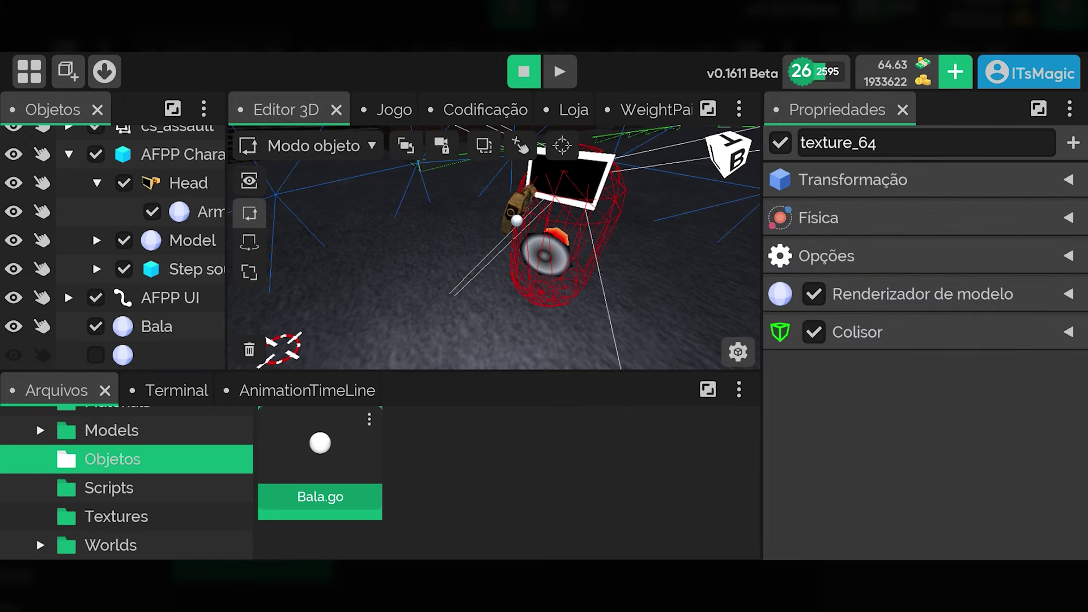
left_click(286, 357)
left_click(281, 348)
left_click_drag(282, 349, 357, 308)
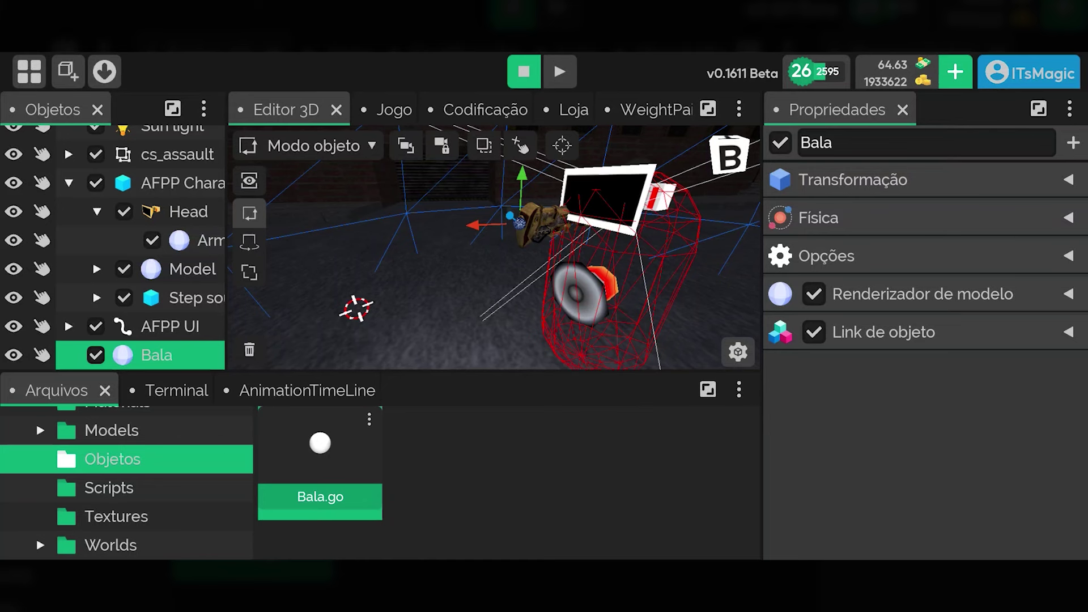
- Create a new script named Arma in the Scripts folder
left_click(109, 488)
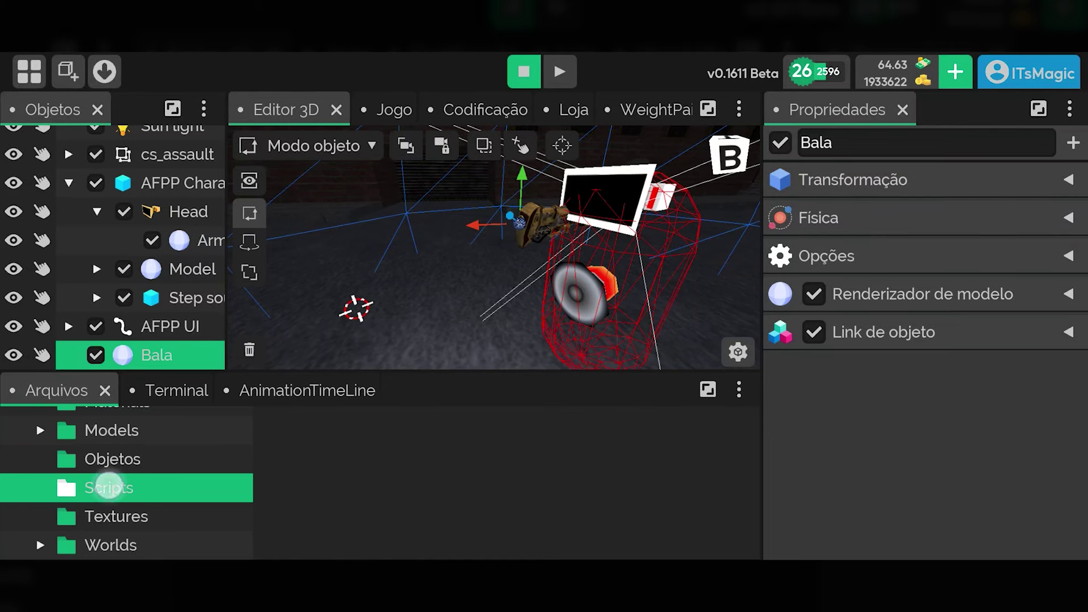
right_click(411, 509)
left_click(512, 403)
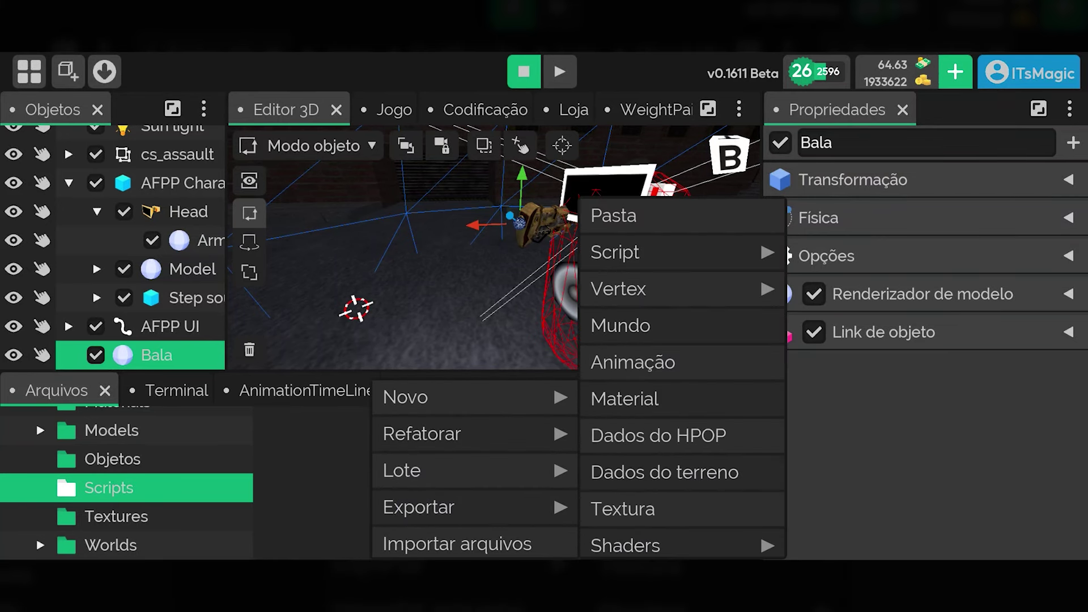
left_click(674, 255)
left_click(816, 201)
left_click(309, 299)
key("BackSpace")
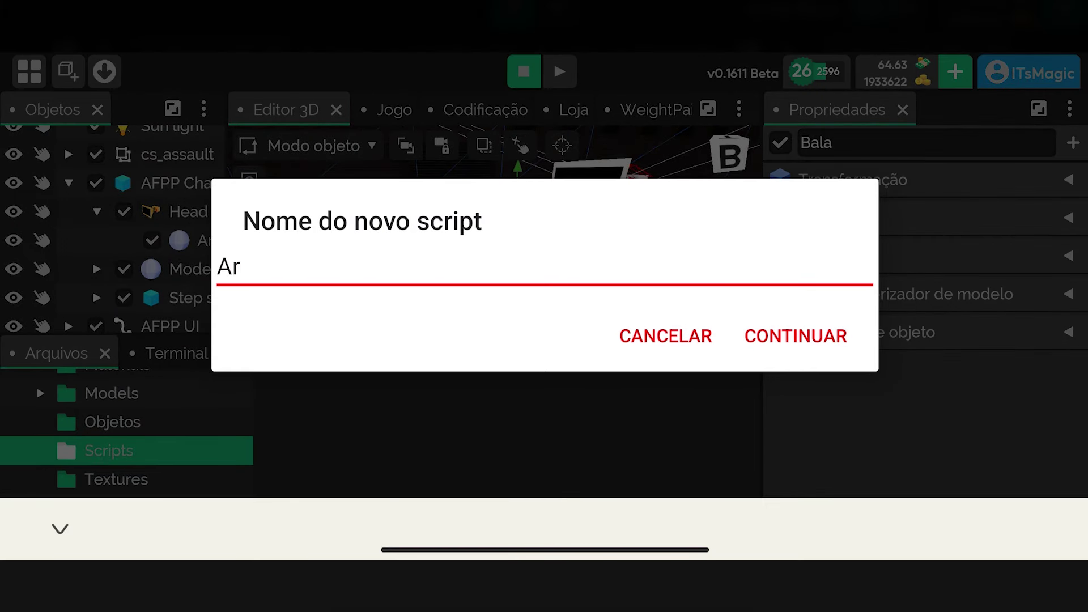
type("ma")
left_click(795, 336)
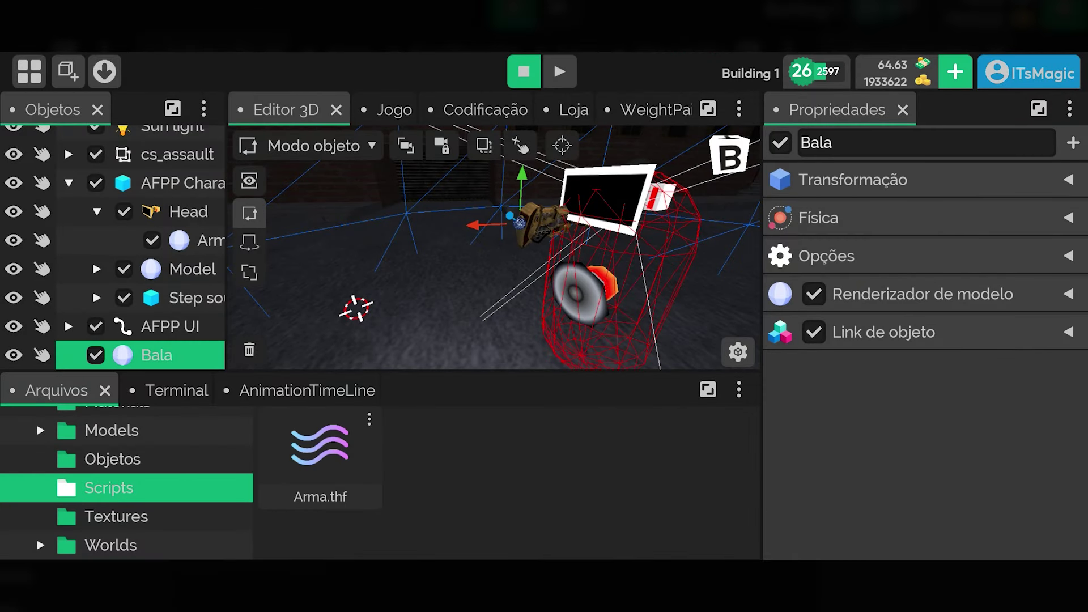
- Inspect Arma.thf full-screen in the script editor, then switch to the game view
left_click(320, 459)
left_click(708, 109)
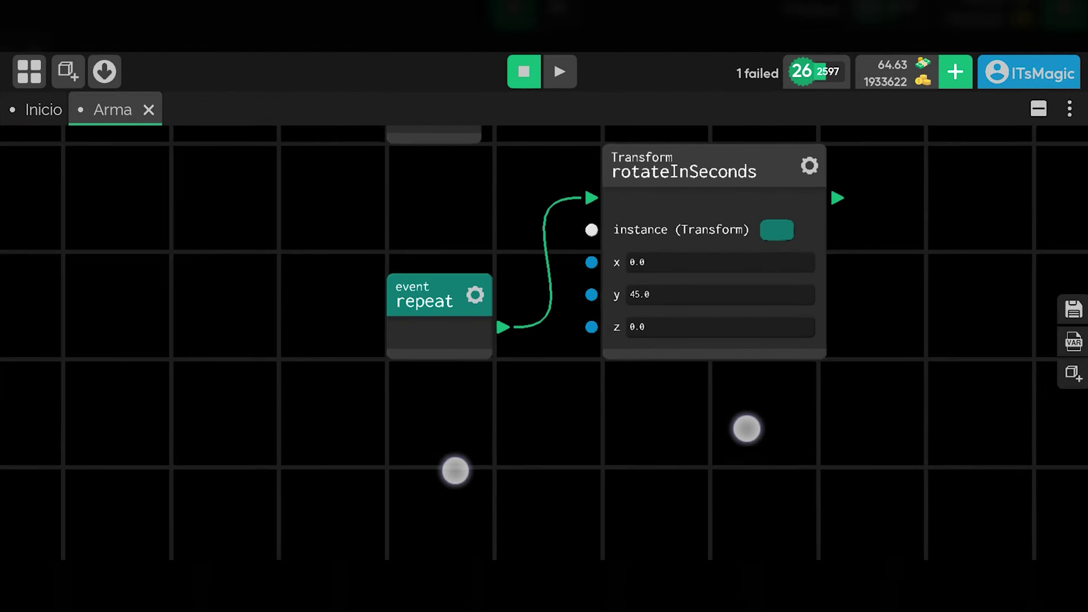
scroll(600, 450, "down", 3)
left_click(1049, 170)
left_click(792, 417)
left_click(1039, 109)
left_click(260, 104)
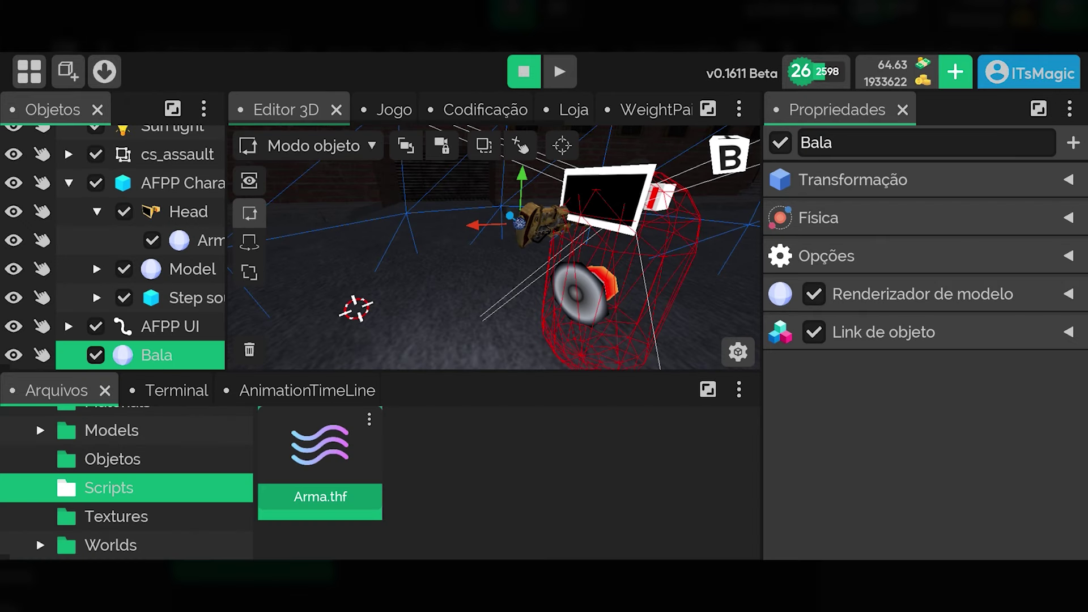
left_click(394, 110)
- Add a SupremeUI SUI Botão button to the scene
left_click(104, 71)
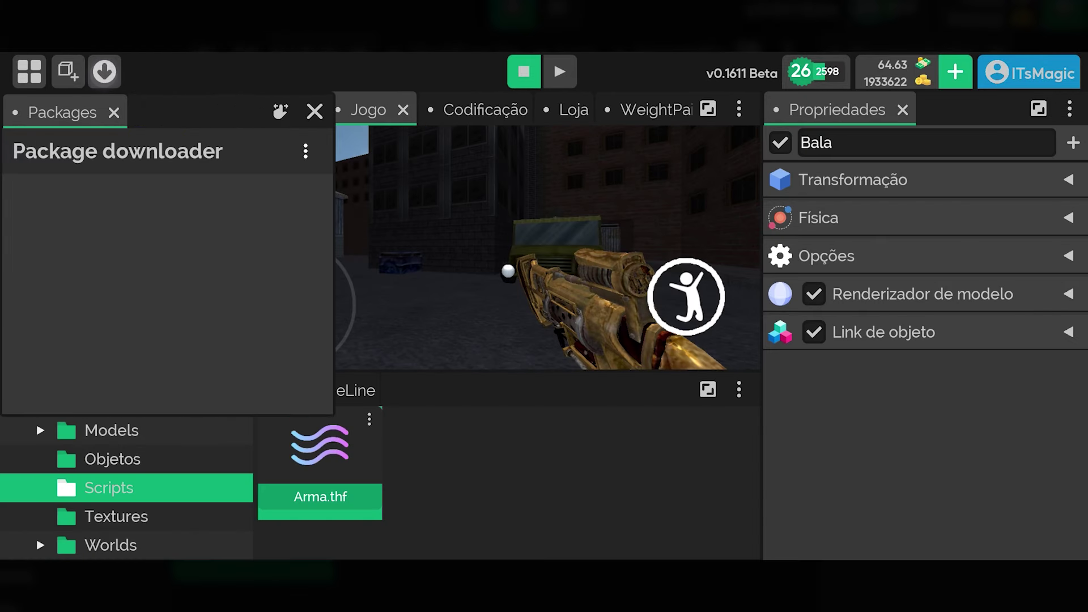
left_click(313, 109)
left_click(68, 72)
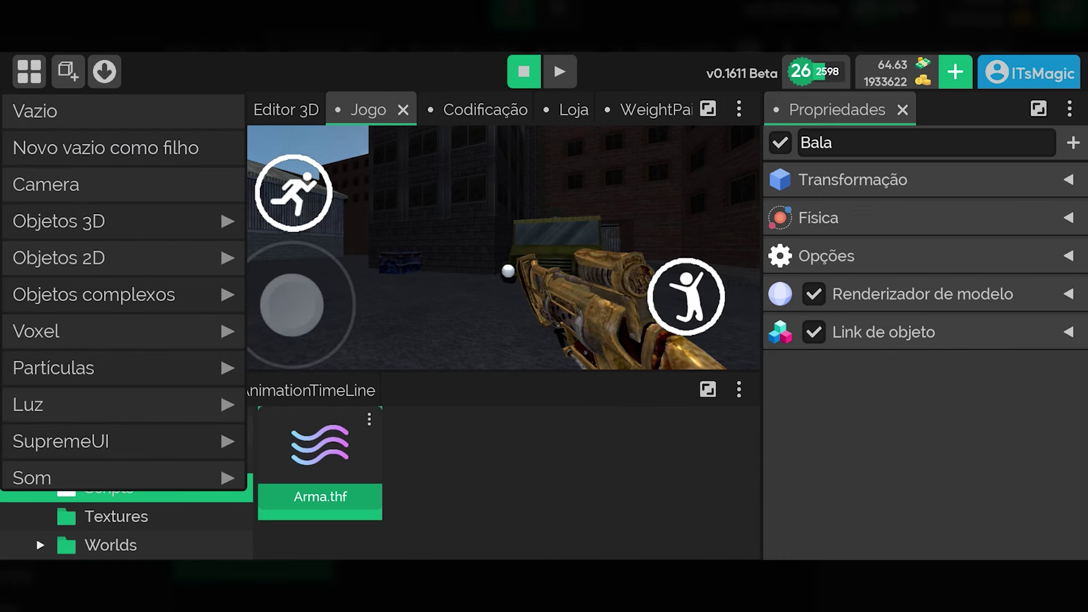
left_click(180, 442)
left_click(397, 385)
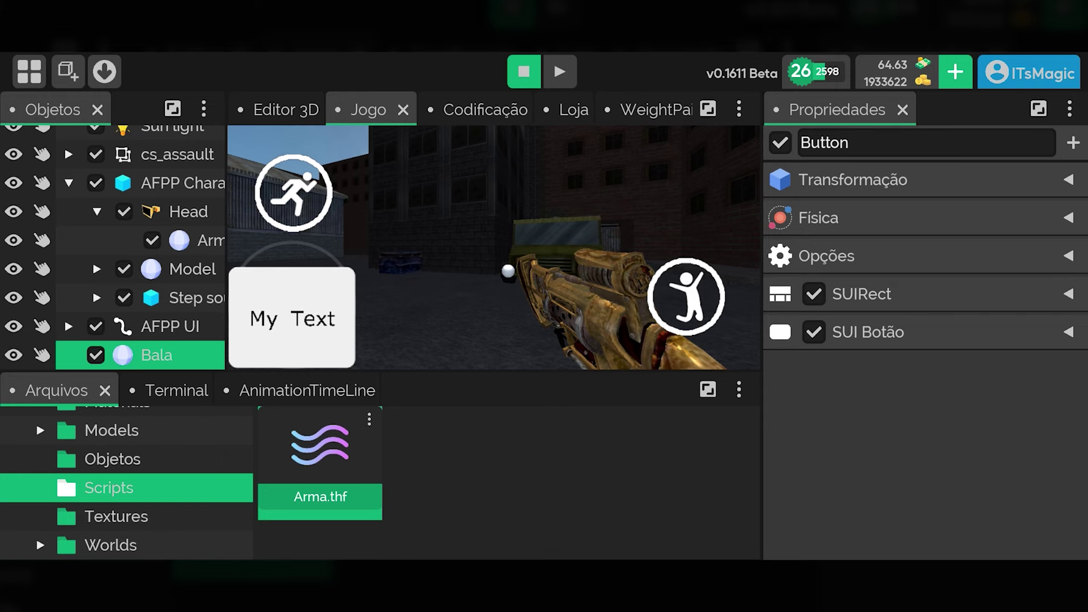
- Set the button's Âncoras to À direita de and Abaixo de
left_click(919, 284)
left_click_drag(1009, 352, 1009, 276)
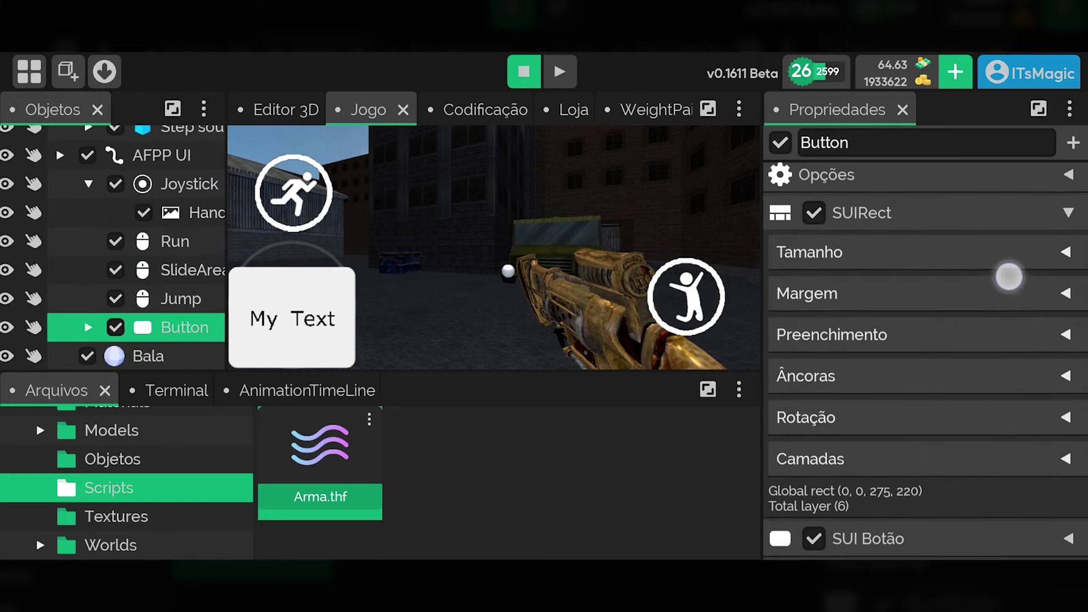
left_click(935, 379)
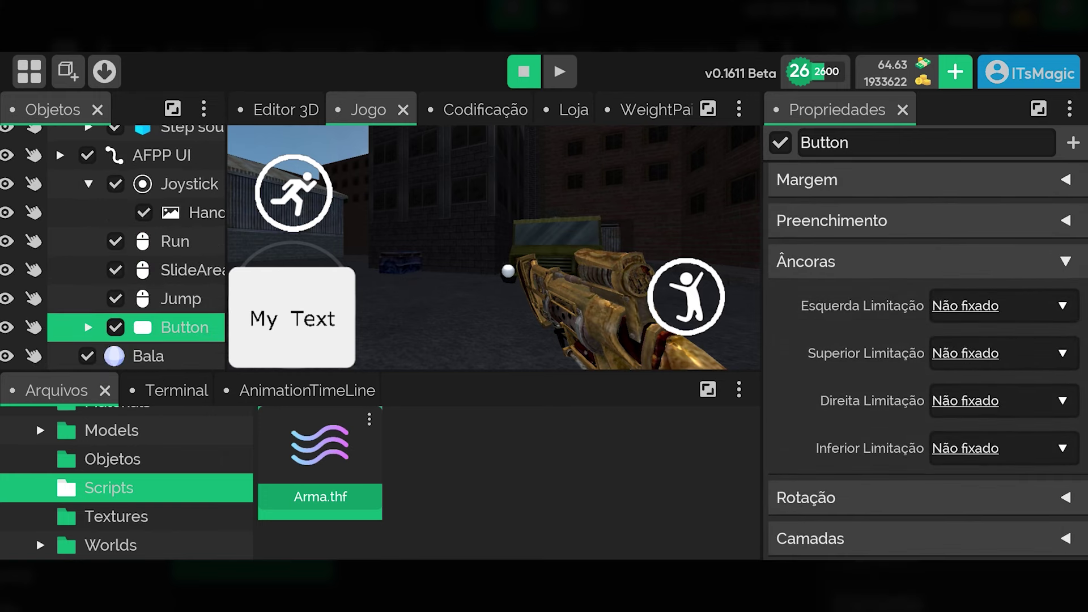
left_click(998, 353)
left_click(904, 437)
left_click(1001, 468)
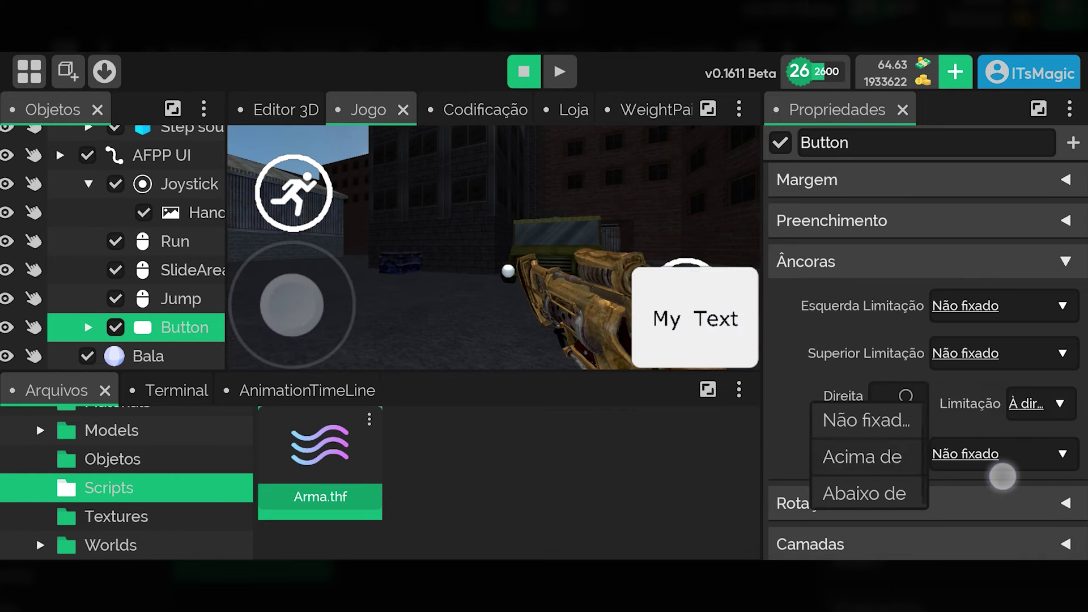
left_click(865, 493)
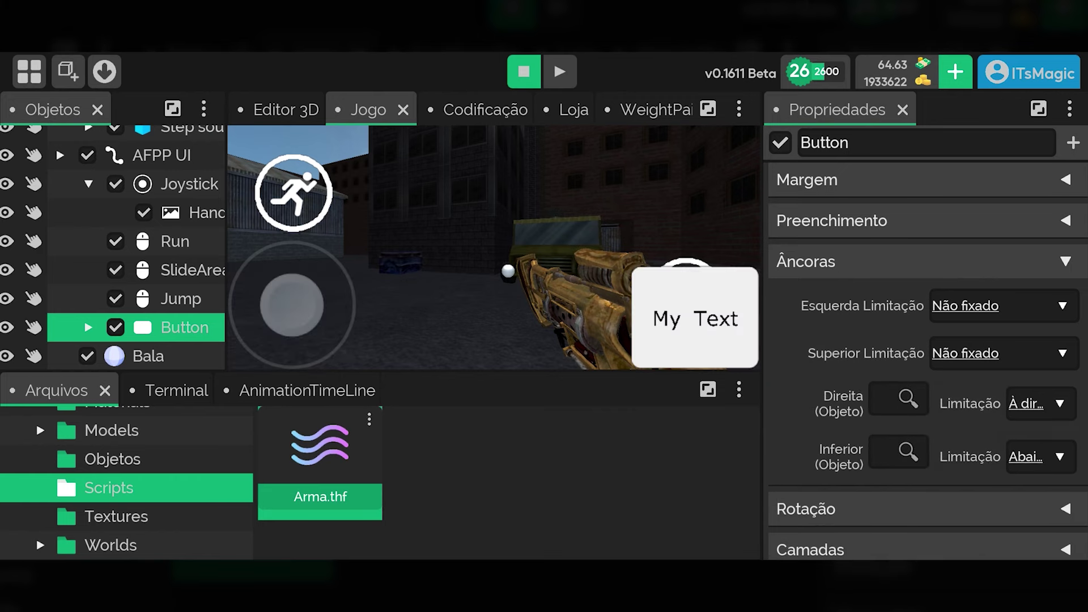
- Set the button's margins to right 50 and bottom 100
scroll(975, 325, "up", 3)
left_click(894, 271)
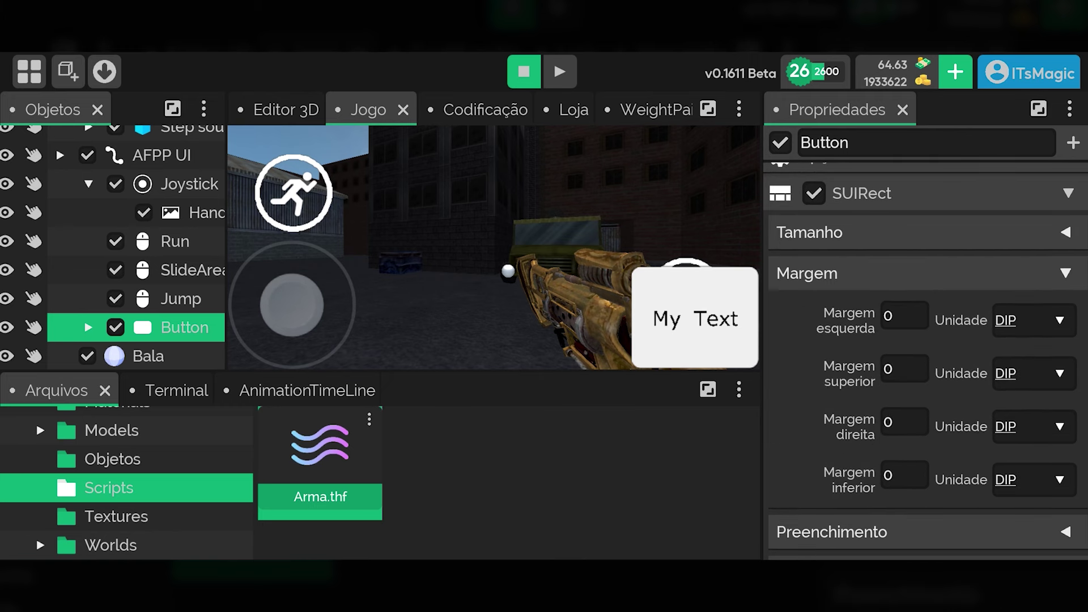
left_click(907, 476)
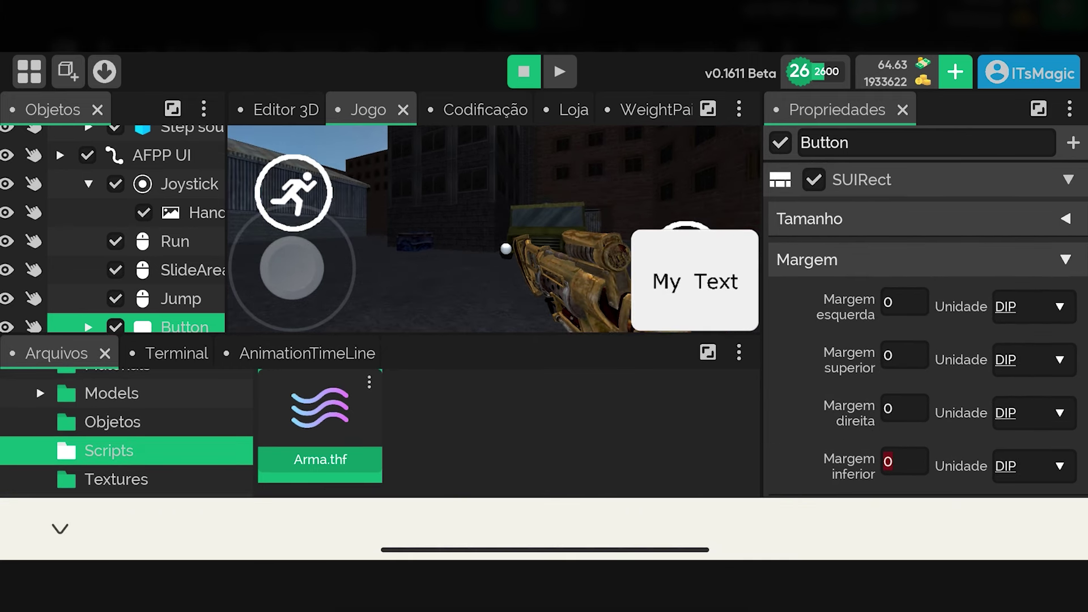
type("35")
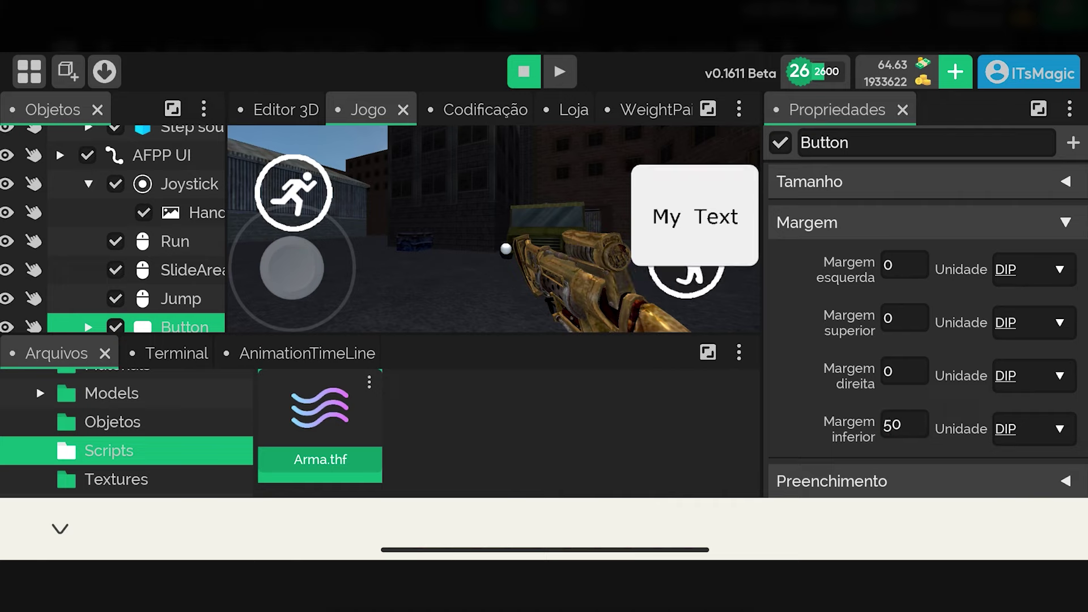
type("50")
left_click(904, 425)
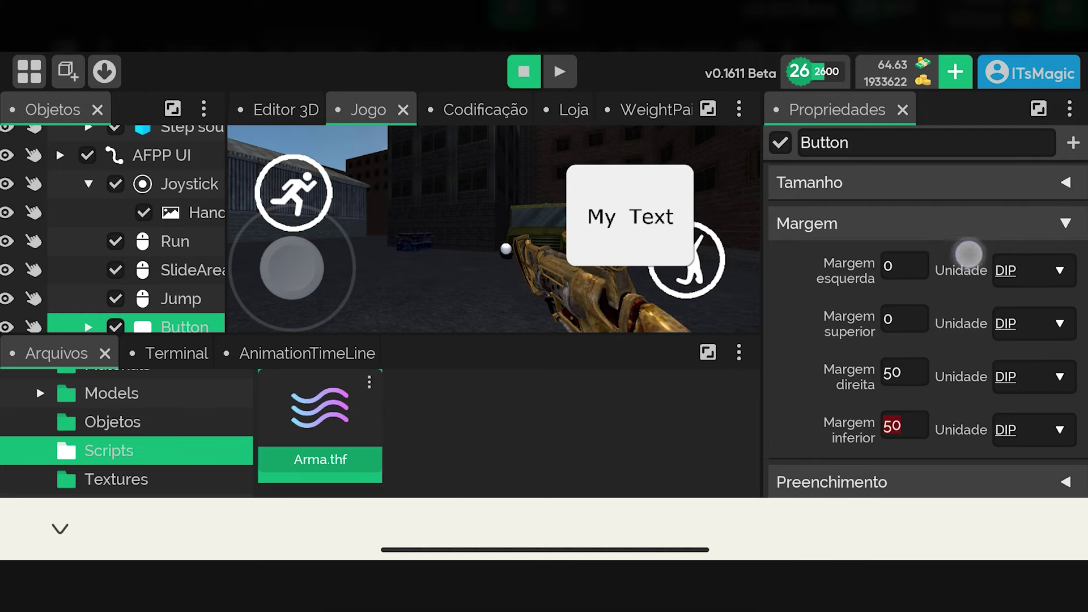
left_click(905, 361)
type("100")
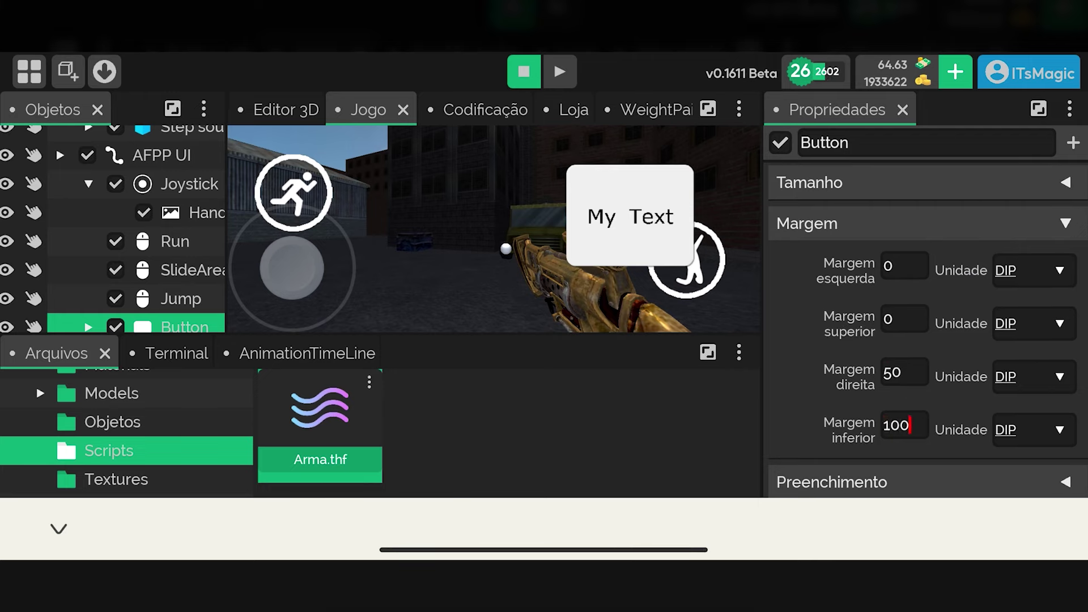
key("Return")
scroll(113, 226, "down", 2)
- Hide the button's My Text label, set its width to 80, and preview it
left_click(87, 287)
left_click(110, 318)
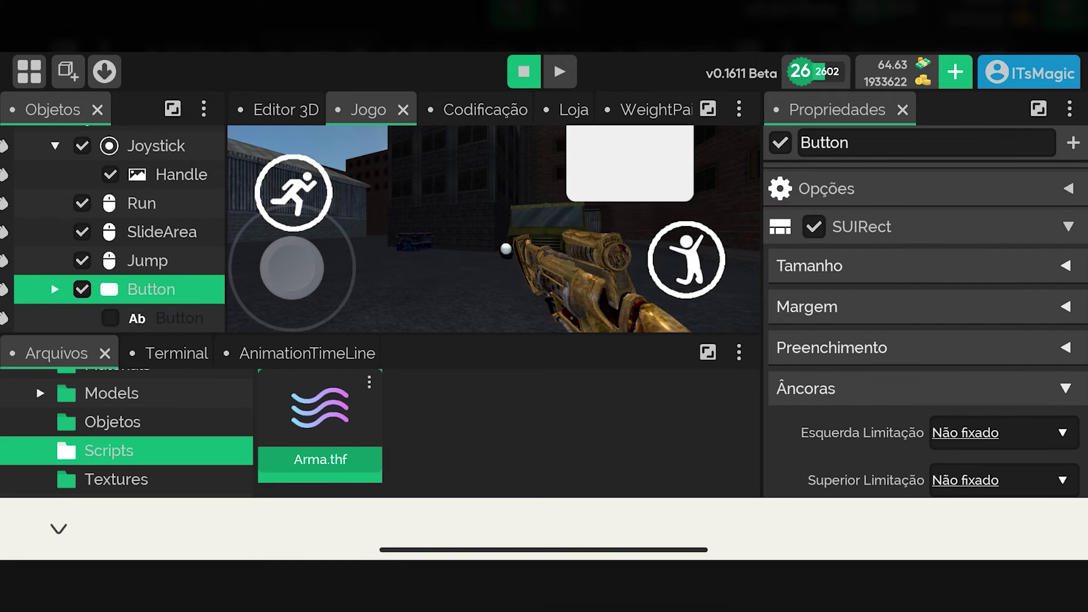
left_click(927, 265)
left_click(901, 312)
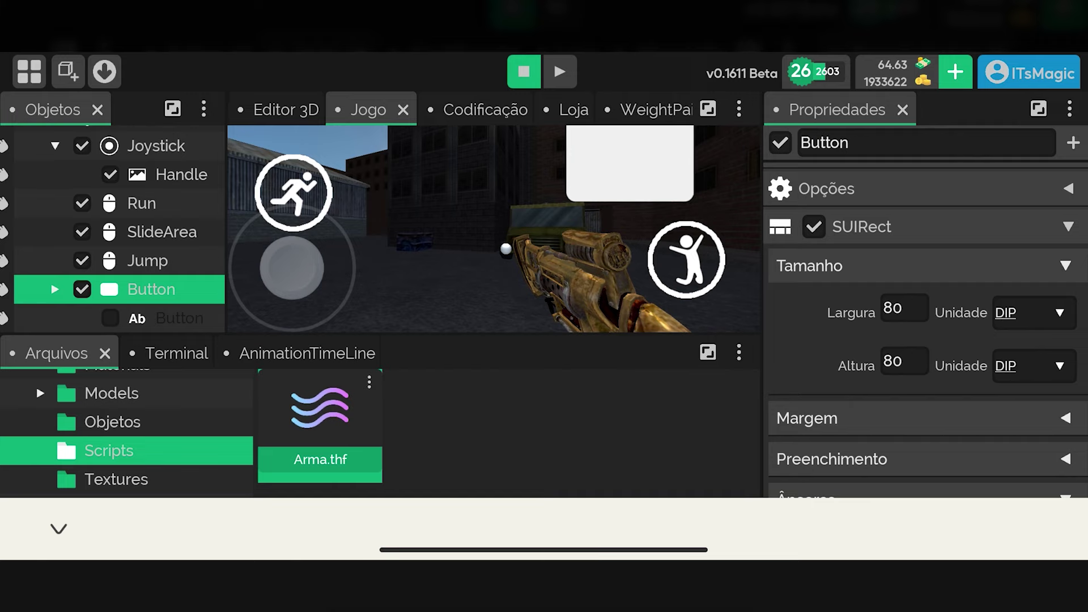
left_click(901, 361)
left_click(708, 109)
left_click(1039, 108)
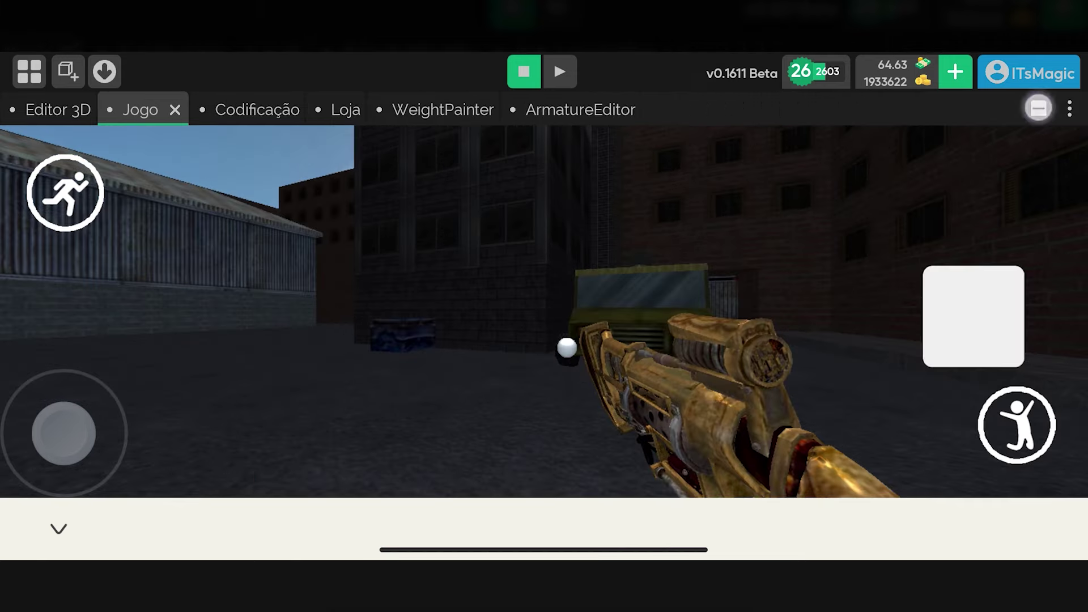
left_click(29, 71)
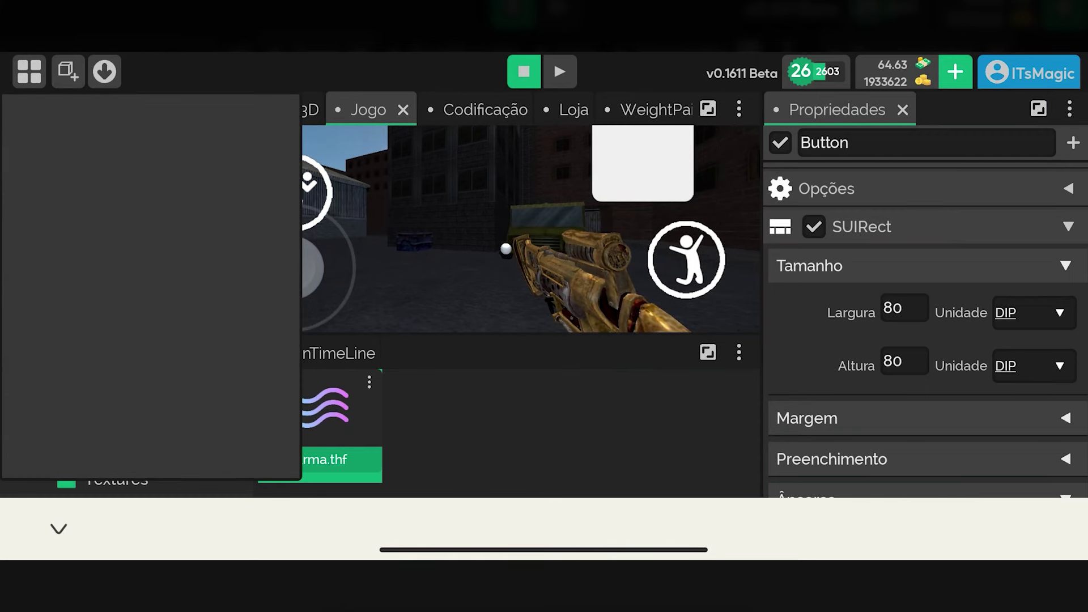
- Save the project and select the Button object in the game view
left_click(279, 97)
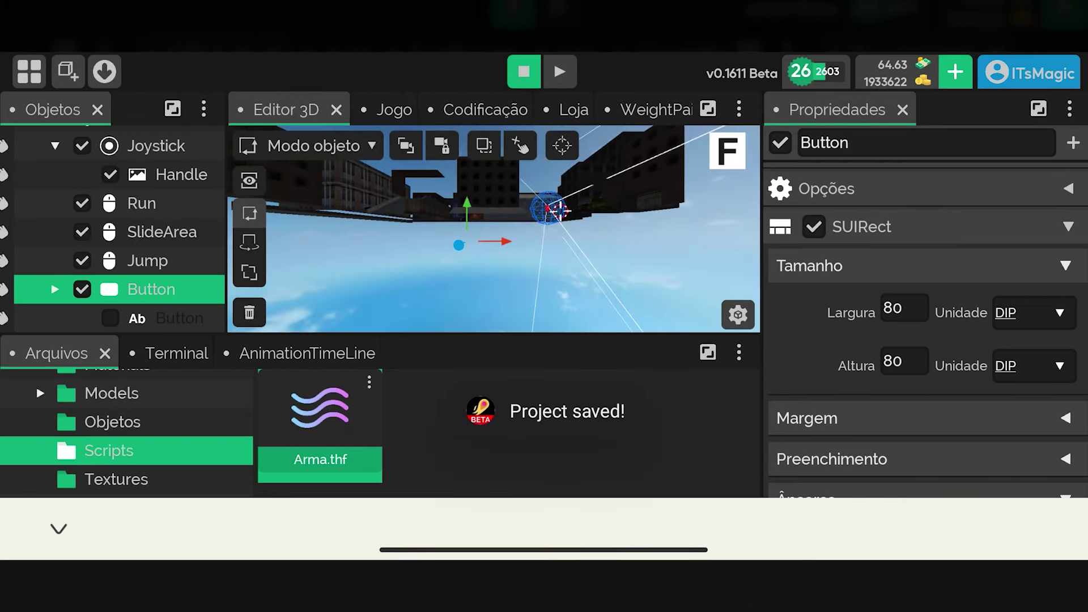
left_click(486, 105)
left_click(152, 297)
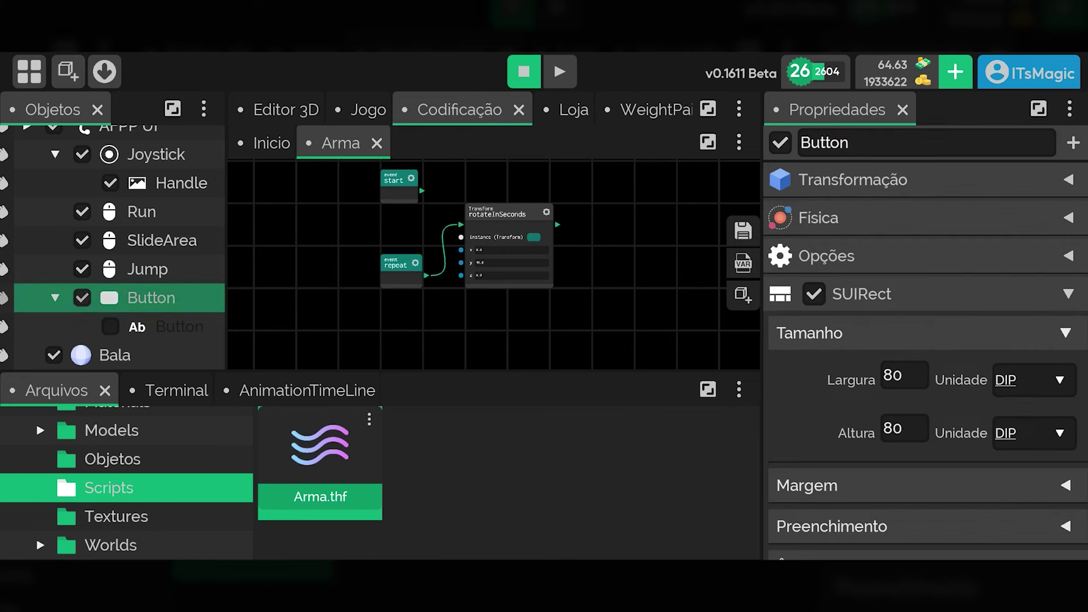
left_click(281, 109)
left_click(981, 308)
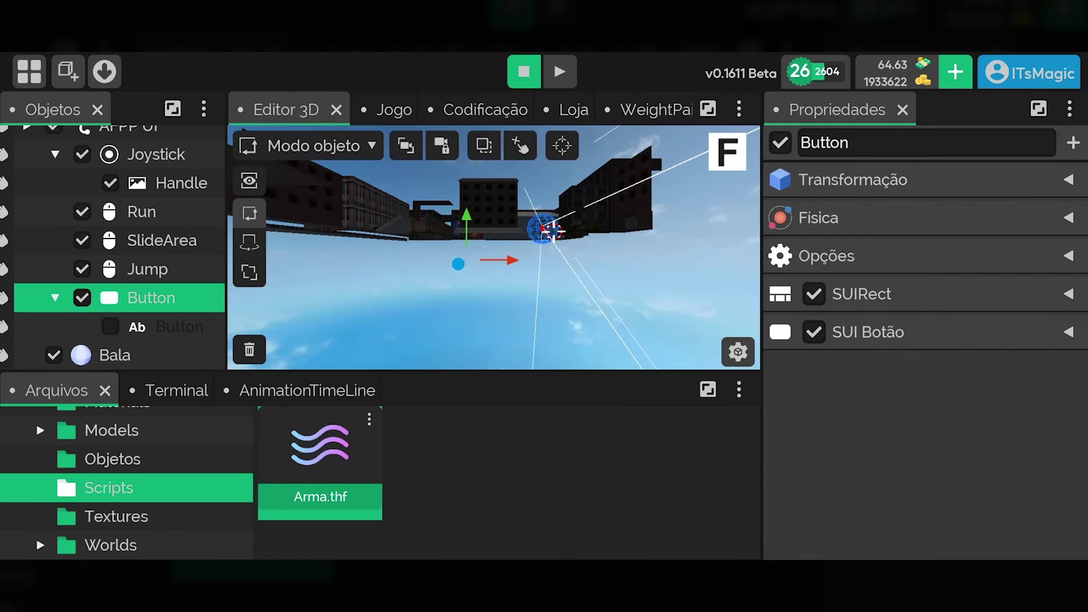
left_click(394, 102)
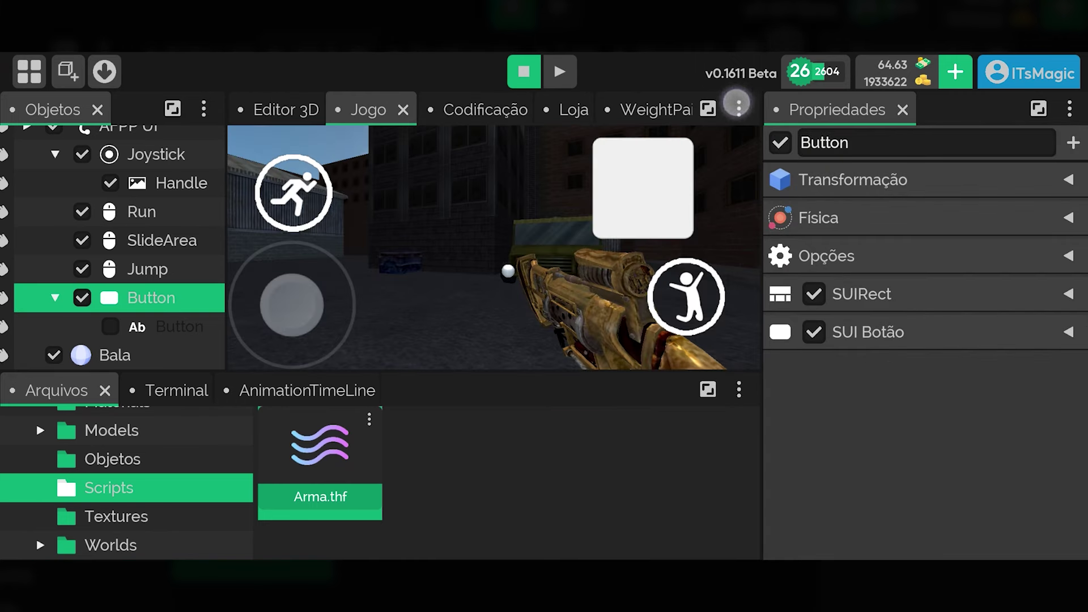
left_click(1074, 107)
left_click(984, 446)
- Add an SUI Ouvinte de evento chave to the Button with key name 'atirar'
left_click(1074, 143)
left_click_drag(976, 386, 1011, 212)
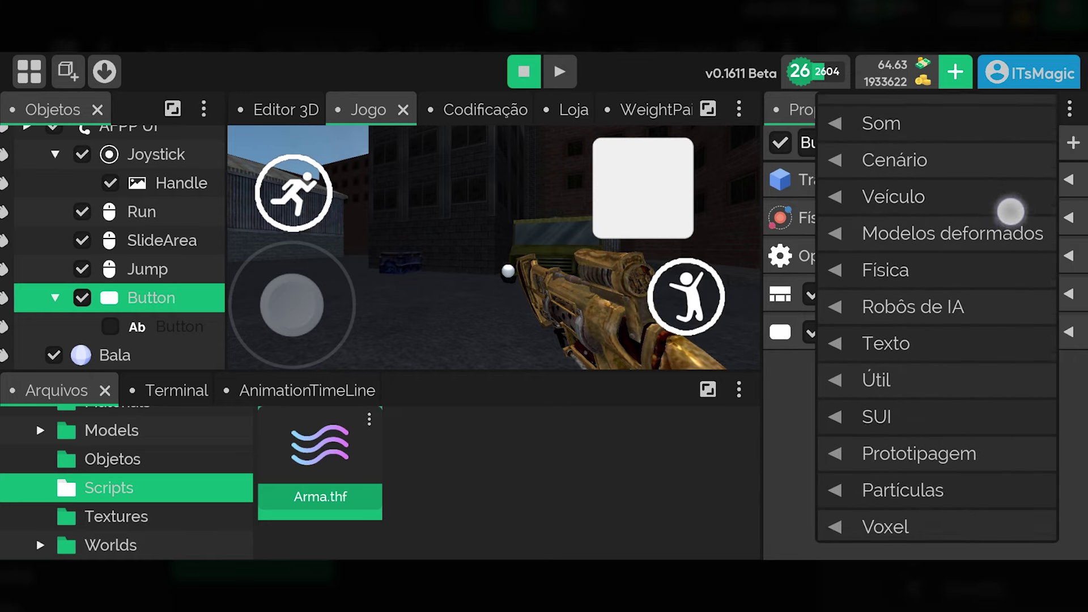
left_click(966, 383)
left_click_drag(793, 379, 825, 142)
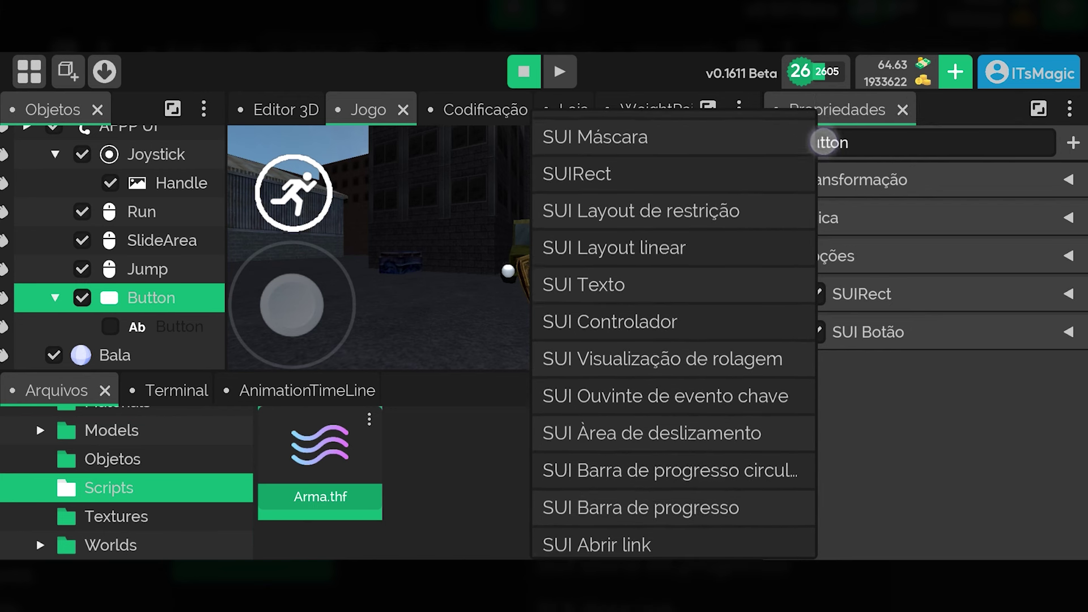
left_click(772, 396)
left_click(977, 362)
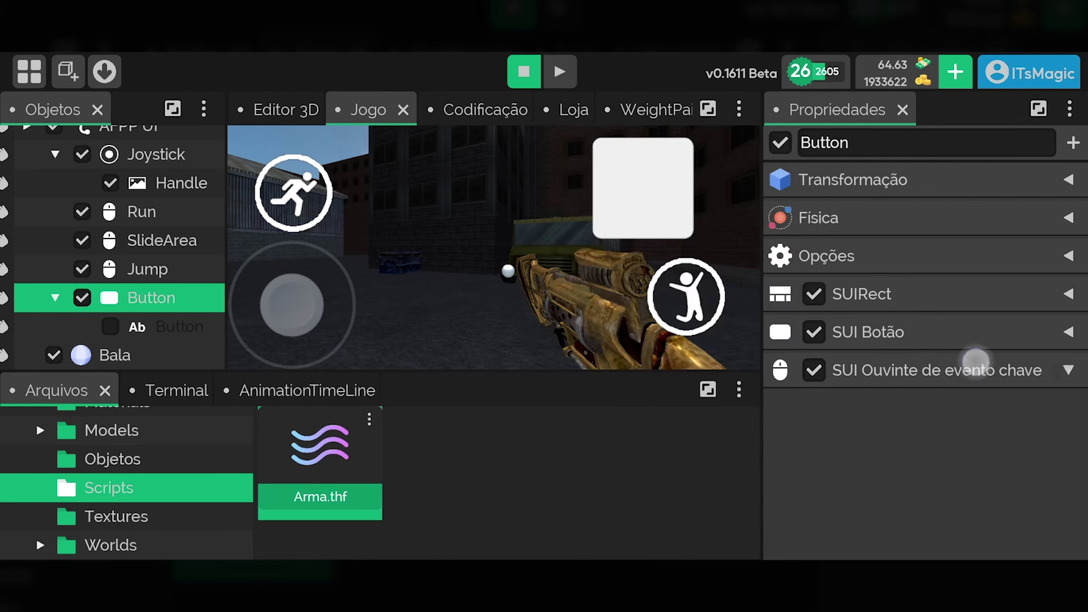
left_click(1020, 409)
type("atirar")
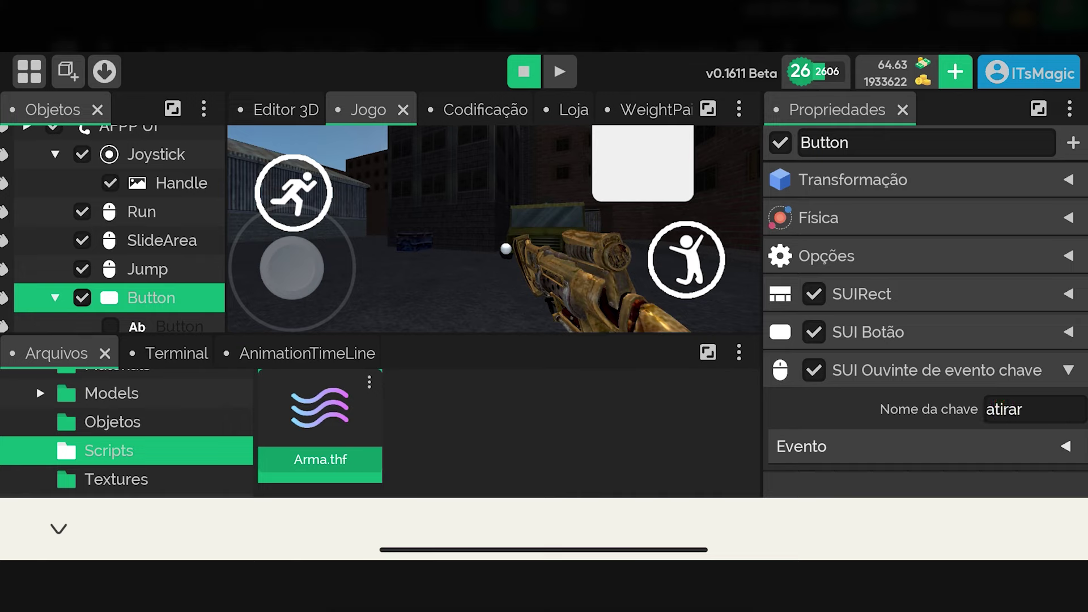
left_click(498, 419)
- Save the project again and review the key listener's event options
left_click(29, 71)
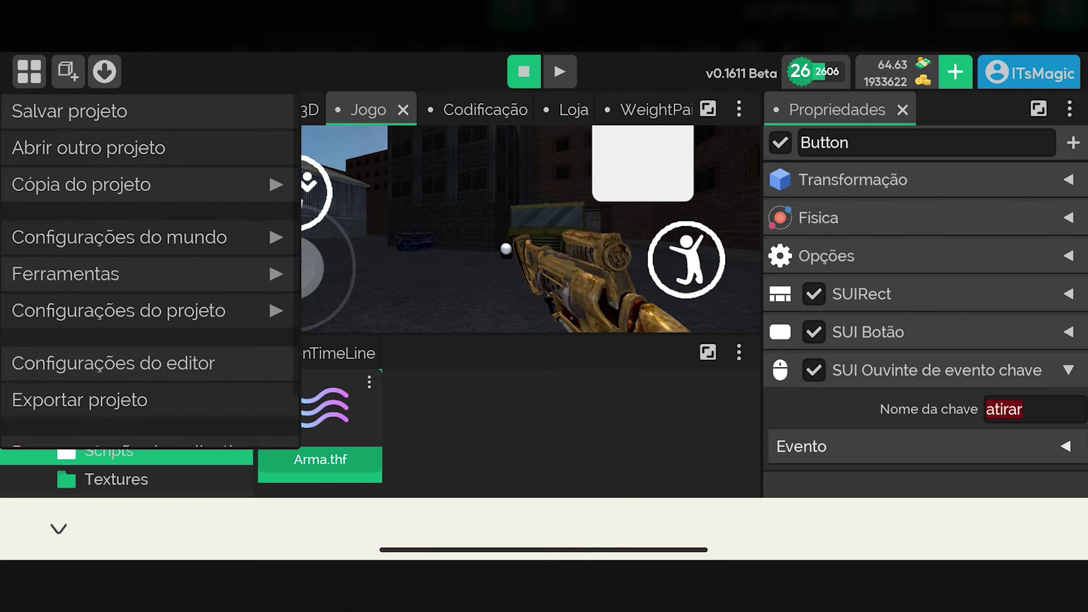
left_click(85, 110)
left_click(460, 109)
left_click(722, 126)
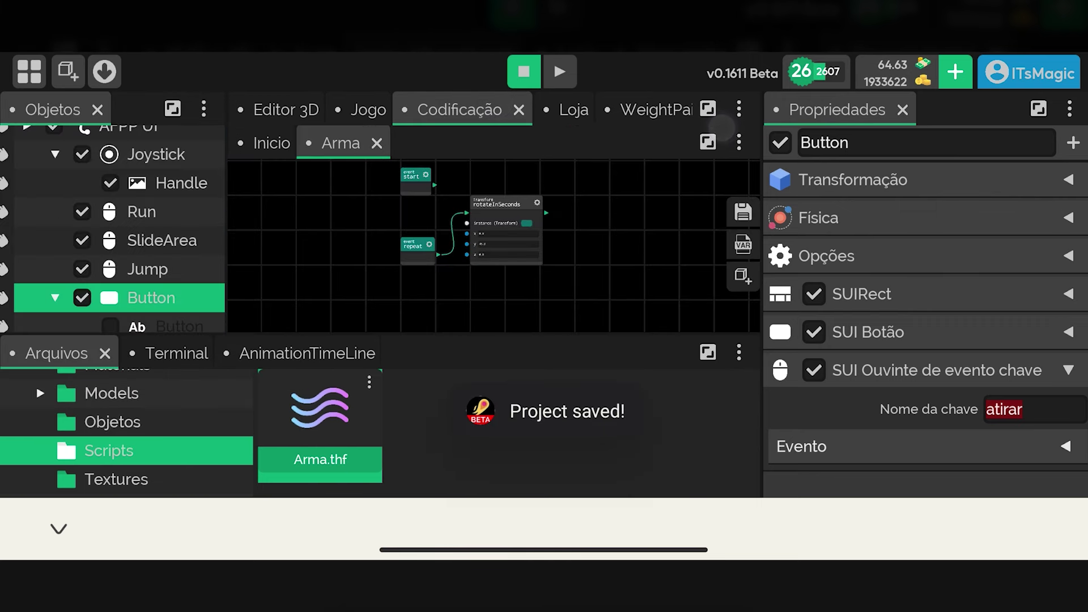
left_click(1004, 409)
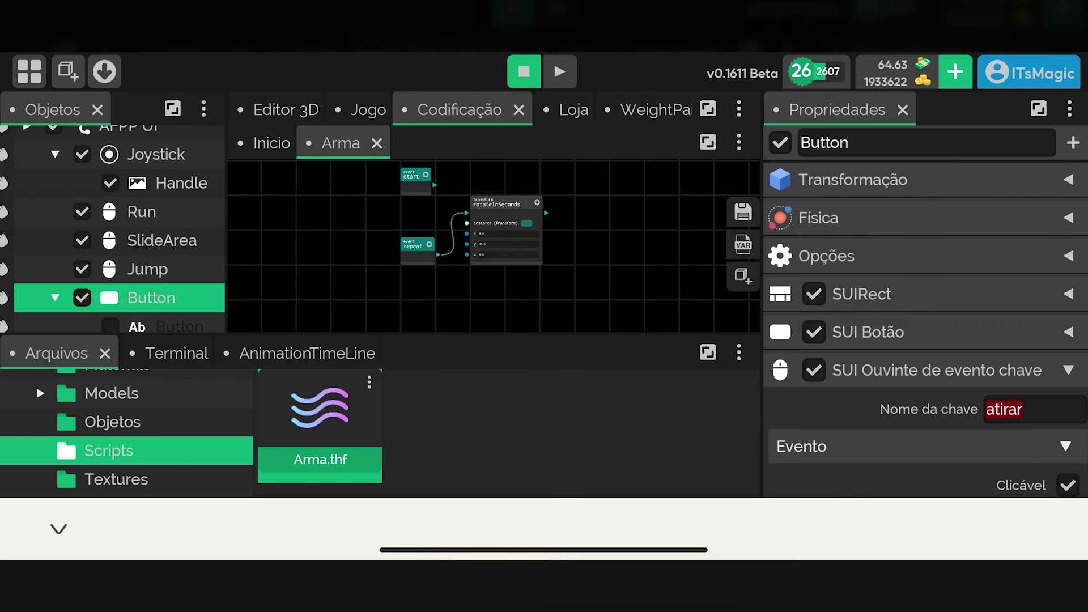
left_click(976, 371)
- Delete the rotateInSeconds node from the full-screen Arma script, confirming with OK
left_click(708, 141)
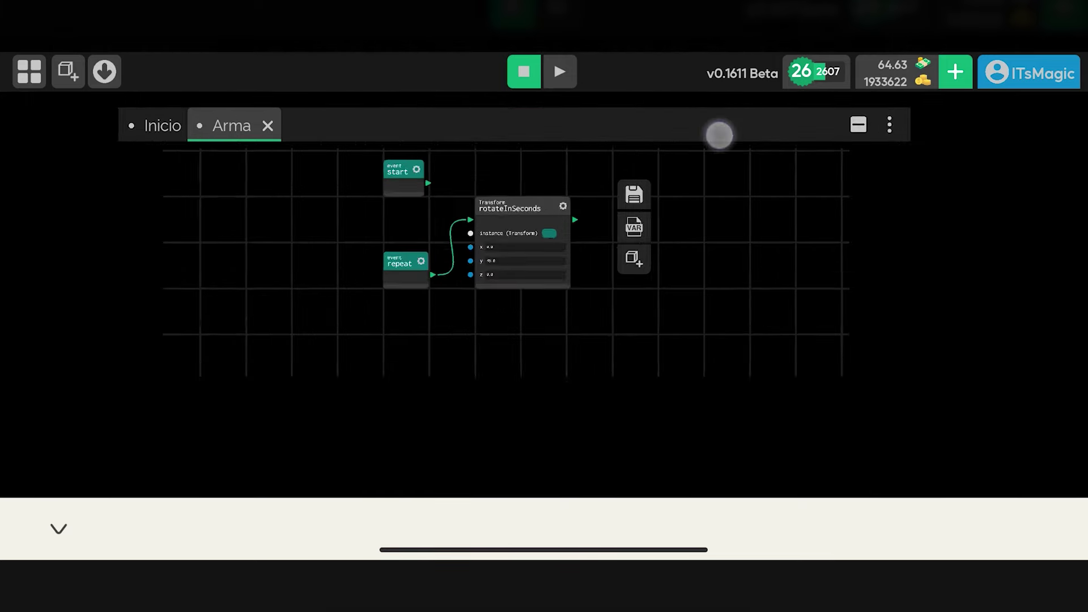
scroll(819, 286, "up", 3)
scroll(819, 286, "down", 2)
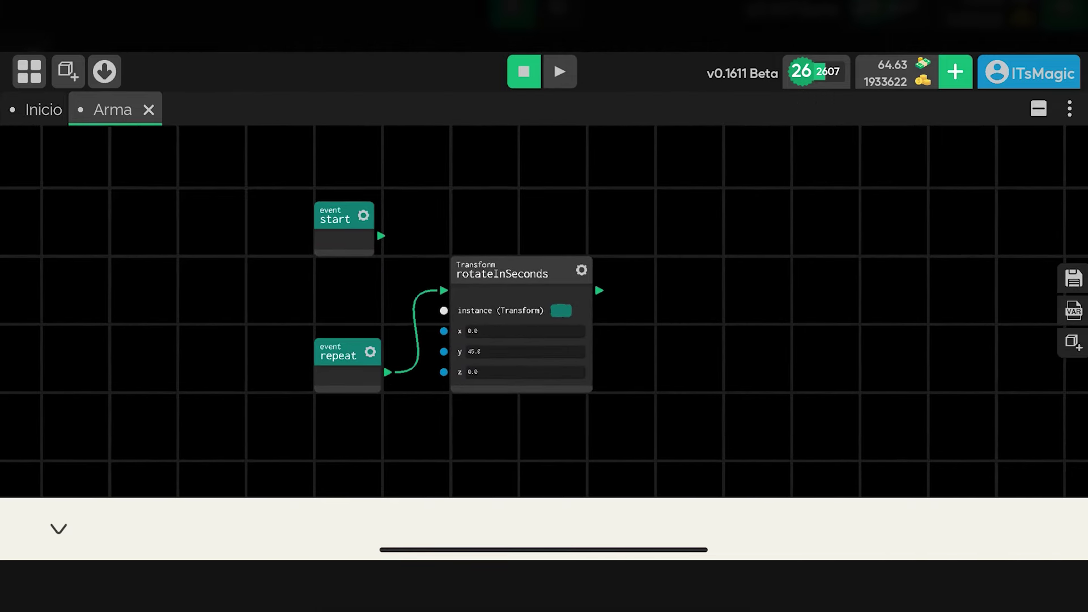
left_click_drag(533, 261, 596, 242)
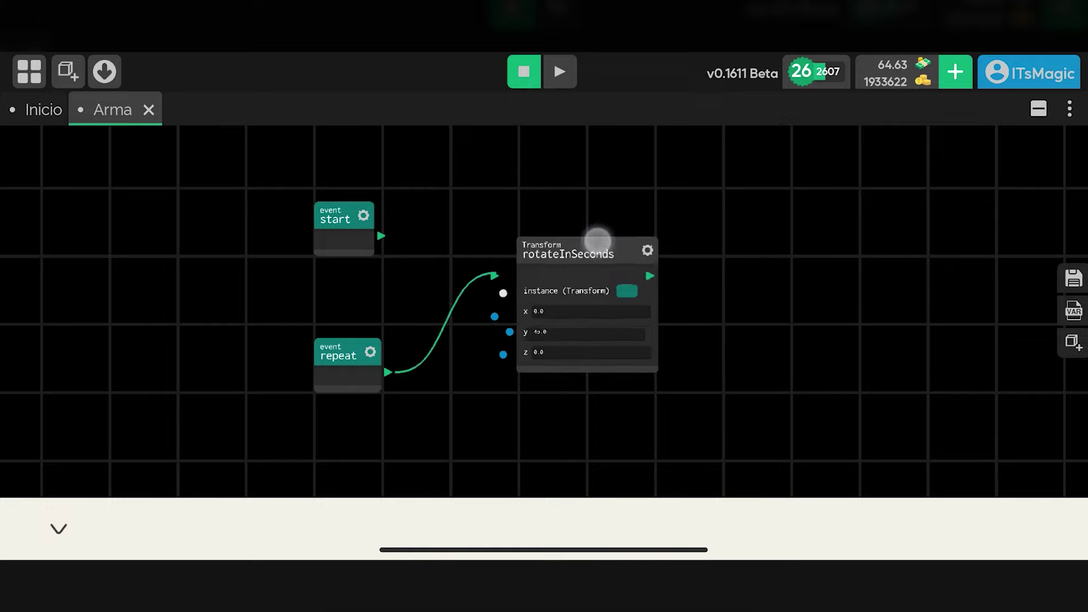
left_click(652, 254)
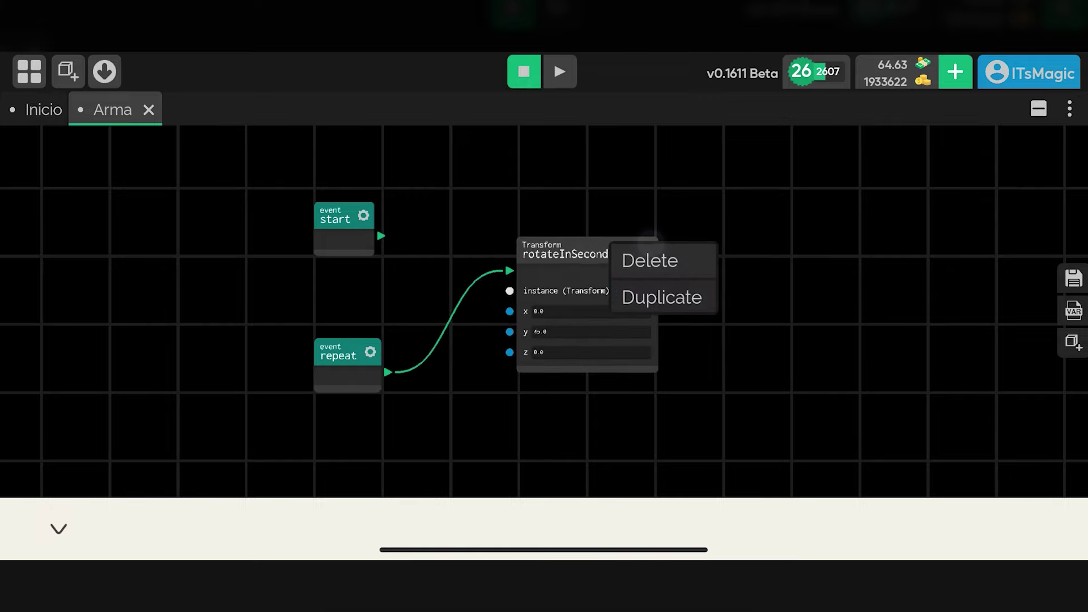
left_click(651, 259)
left_click(748, 340)
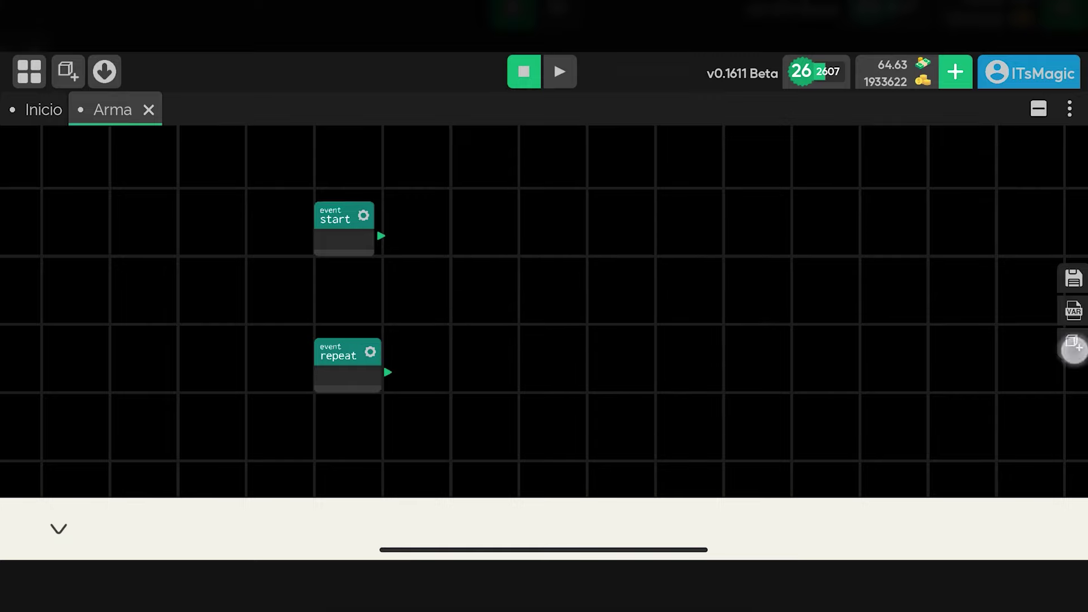
- Search method nodes for 'input' and look at Input's éTeclaPressionada without adding it
left_click(1073, 350)
left_click(935, 484)
left_click(644, 152)
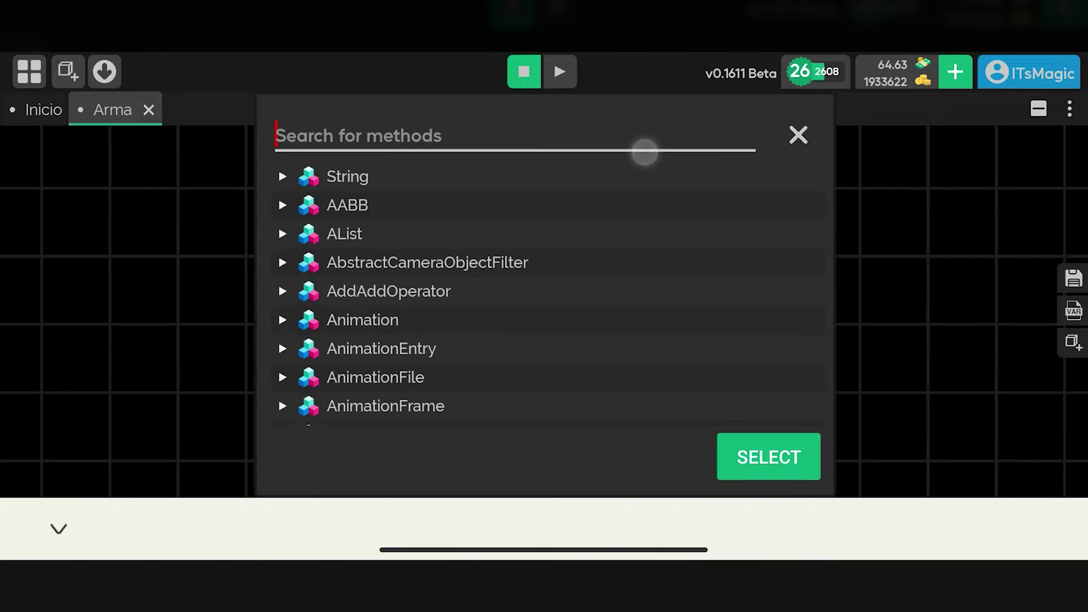
type("input")
left_click(384, 189)
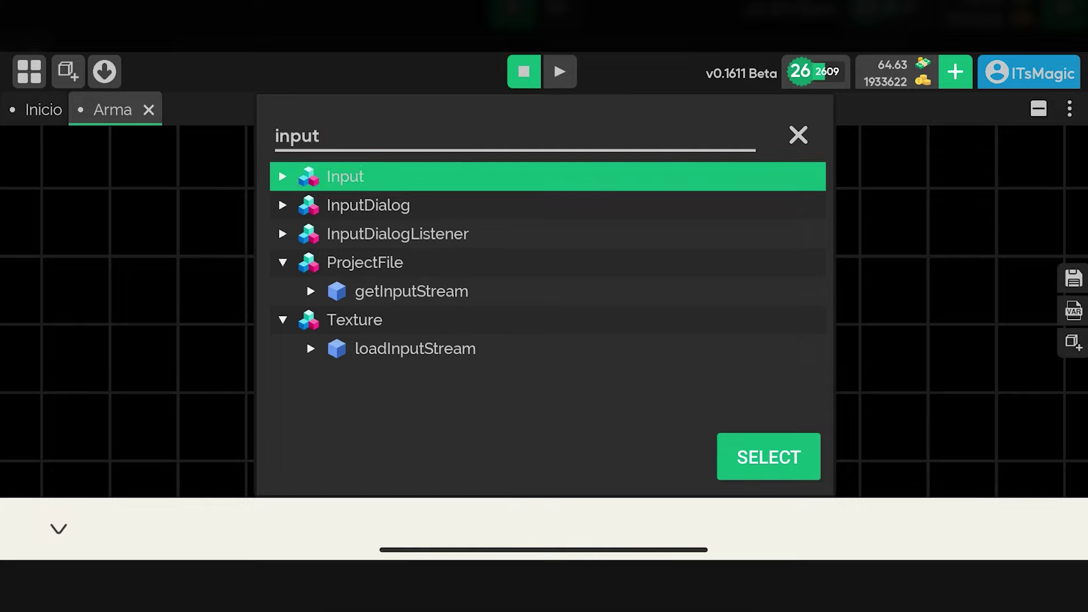
left_click_drag(566, 297, 567, 226)
left_click_drag(578, 282, 590, 246)
left_click(541, 285)
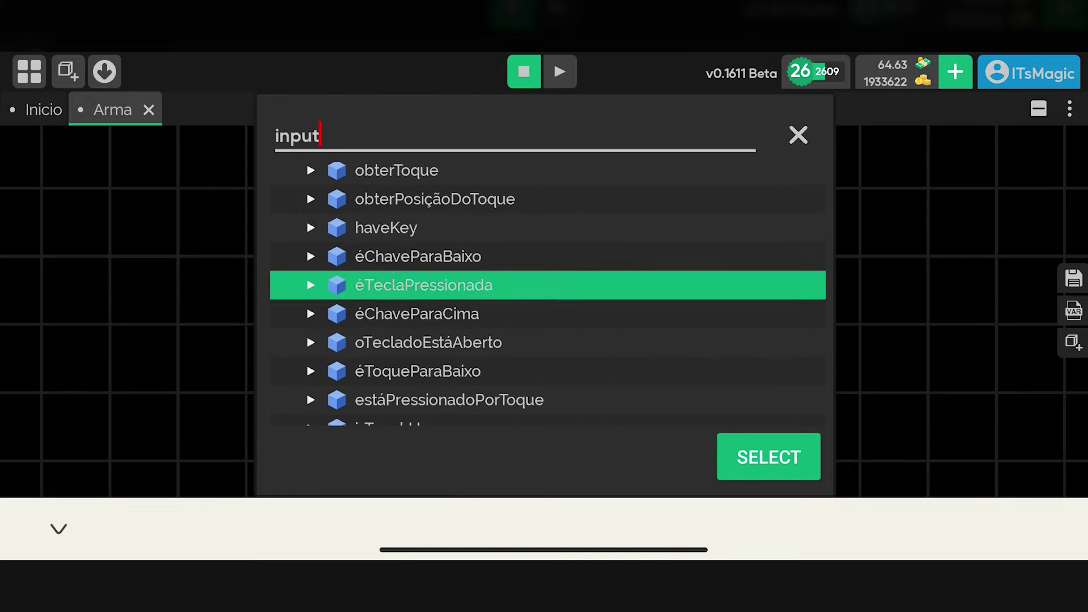
left_click_drag(651, 399, 652, 267)
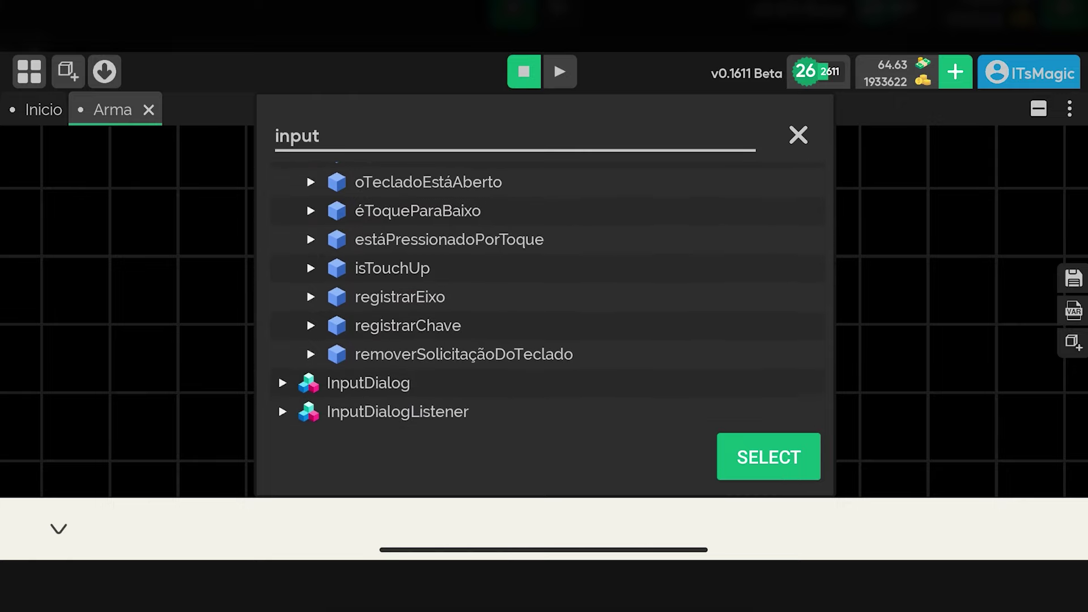
left_click_drag(719, 241, 720, 299)
left_click(797, 133)
- Untick ThermalFlow translation under System in Configurações do editor, then reopen the add-node list
left_click(31, 74)
left_click(252, 265)
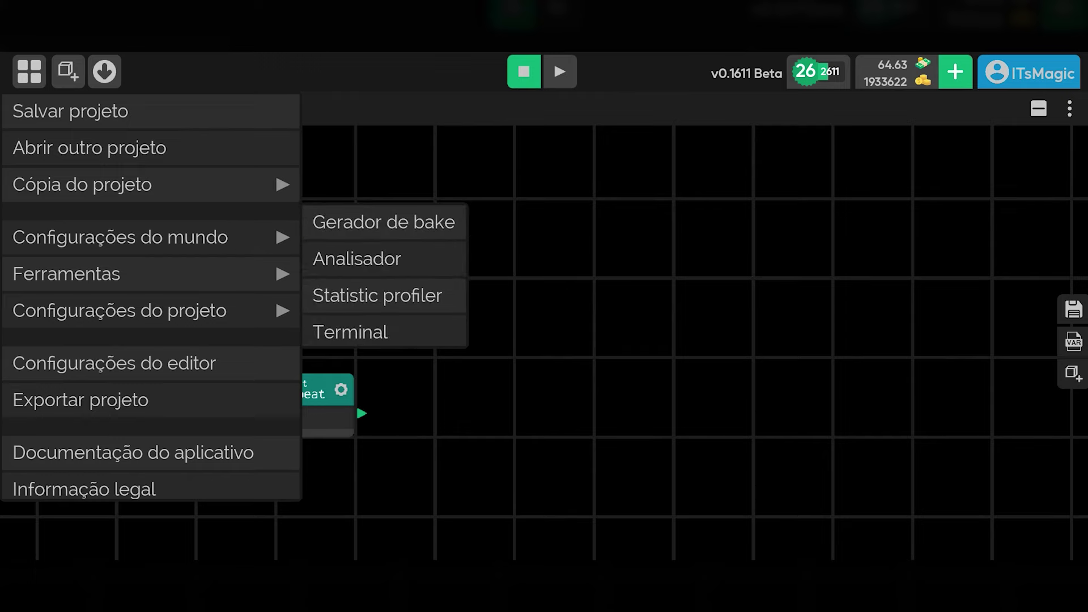
left_click(228, 358)
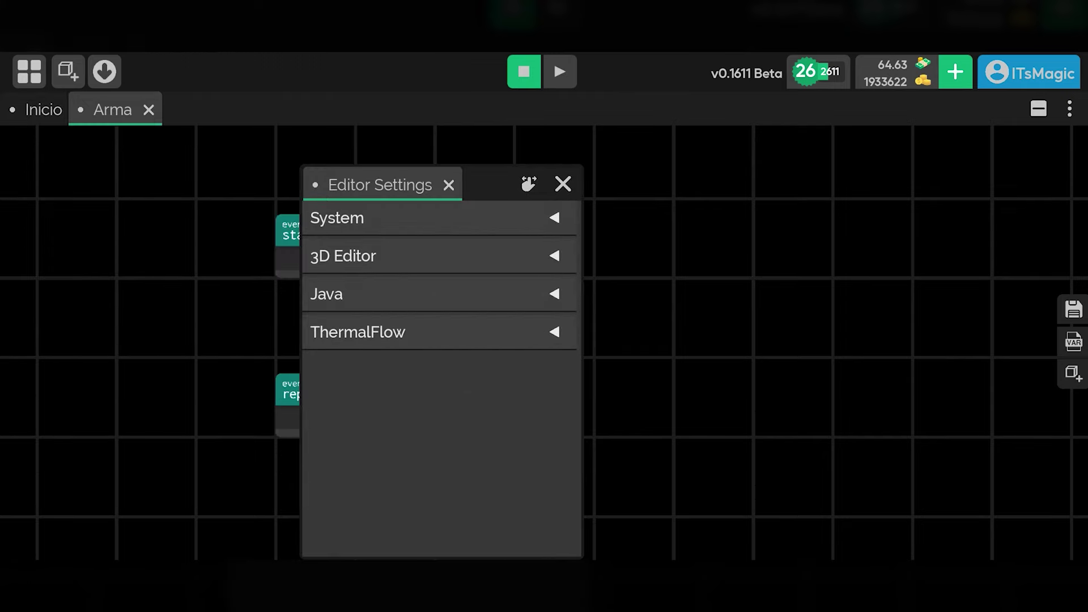
left_click(555, 218)
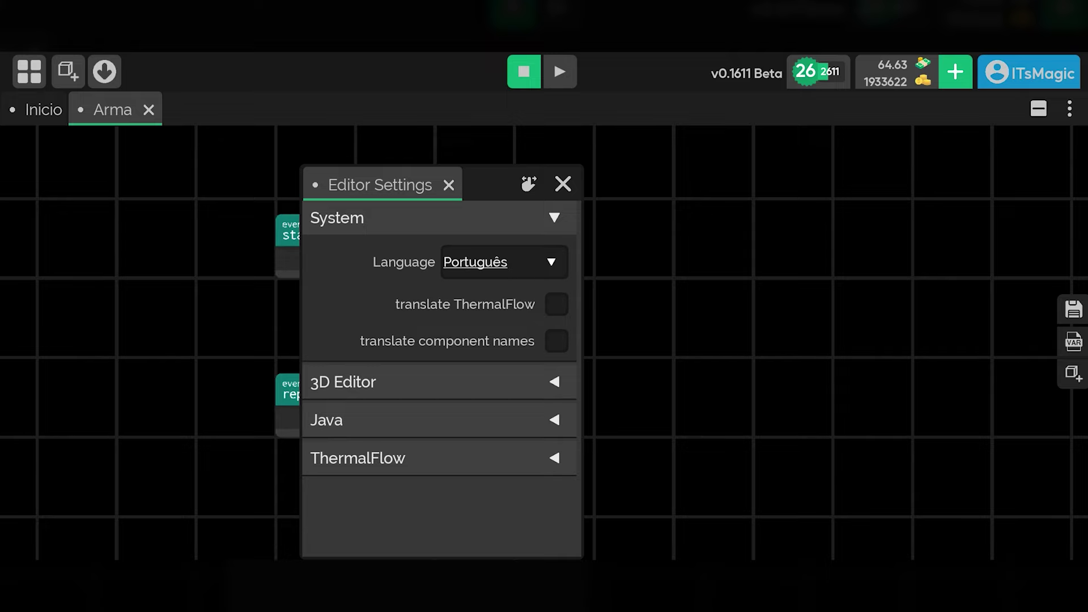
left_click(562, 184)
left_click(1074, 373)
- Add an Input isKeyPressed call (String) -> boolean node to the Arma graph
left_click(968, 516)
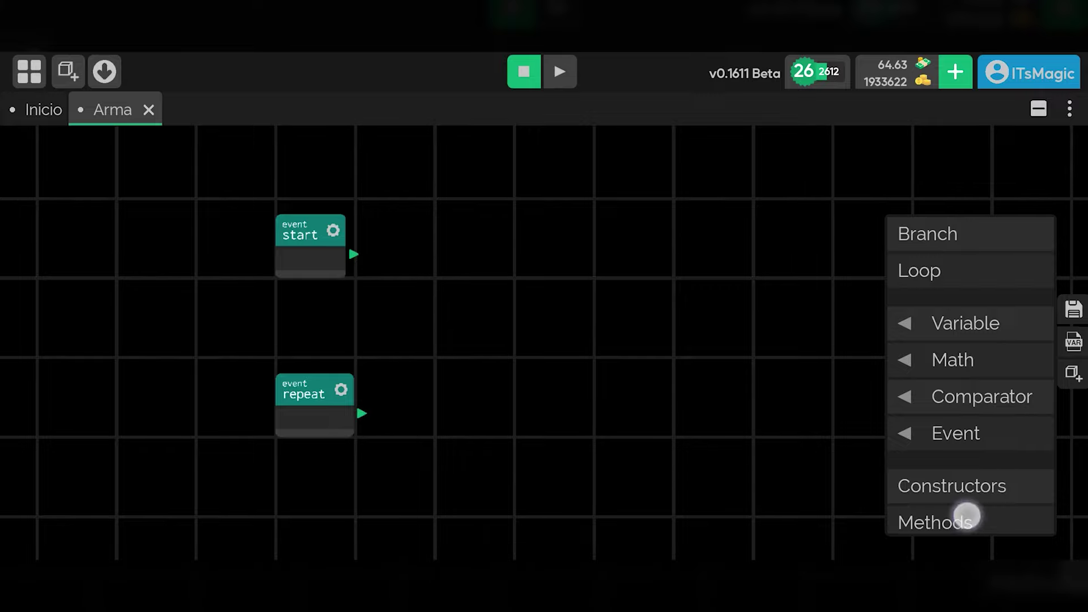
left_click(453, 142)
type("input")
left_click(305, 186)
mouse_move(637, 317)
left_mouse_down()
mouse_move(637, 267)
mouse_move(639, 327)
mouse_move(712, 151)
left_mouse_up()
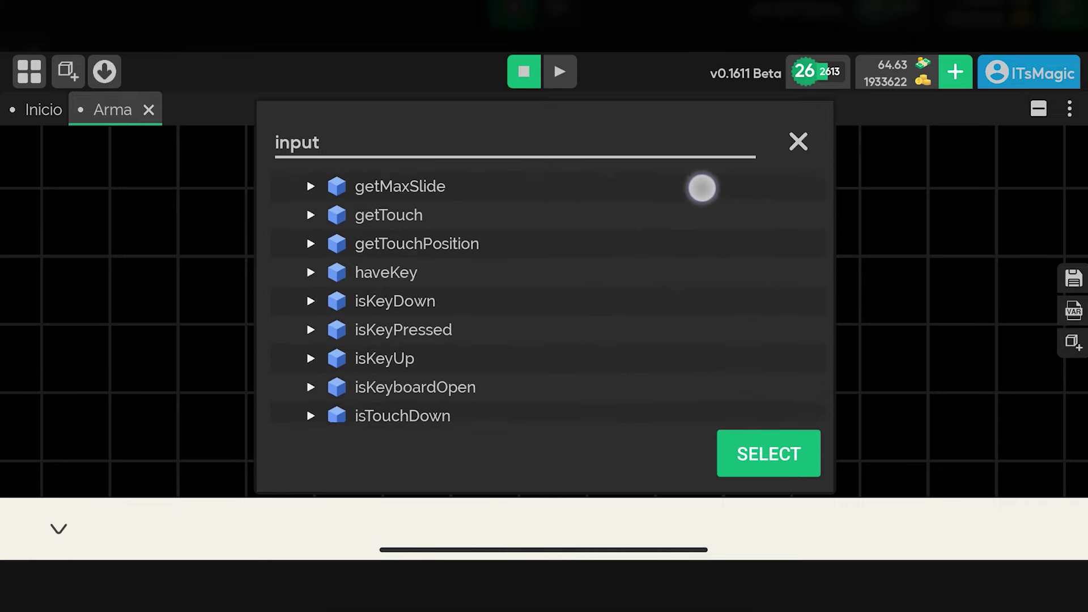
left_click(510, 289)
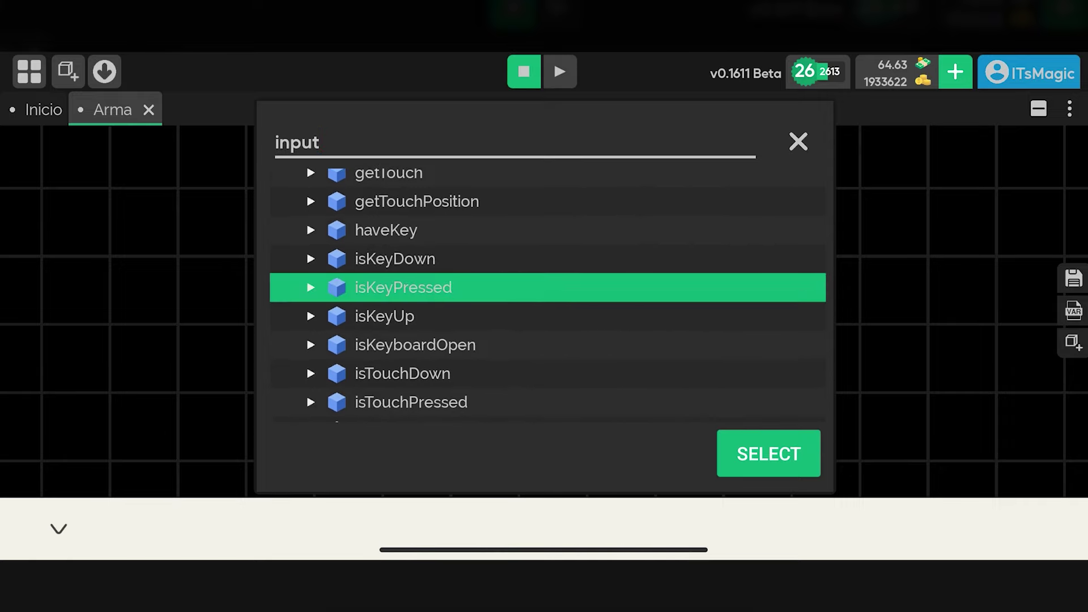
left_click(311, 288)
left_click(561, 322)
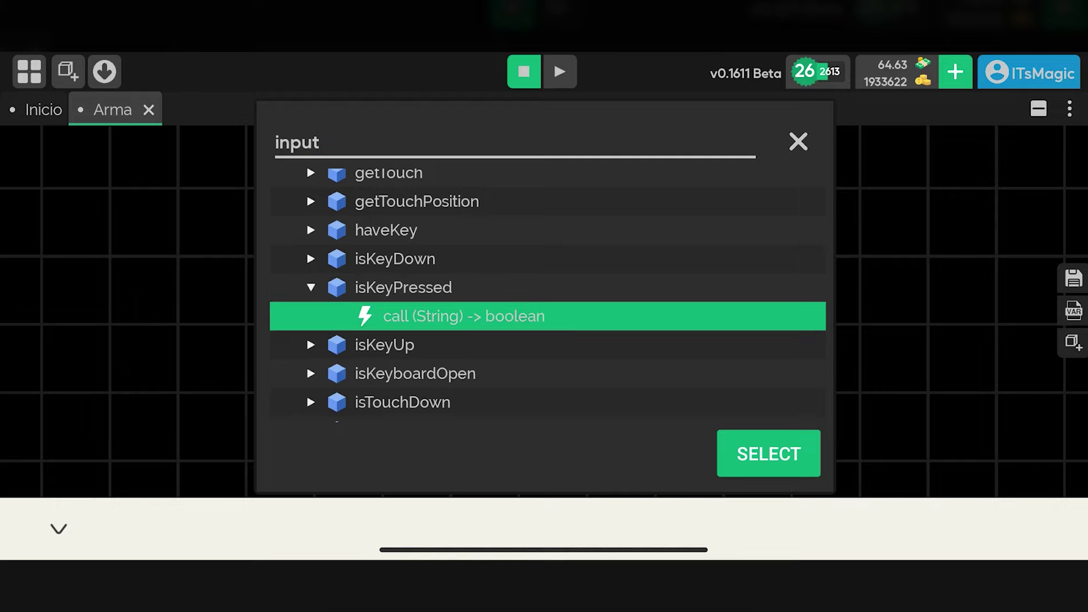
left_click(788, 465)
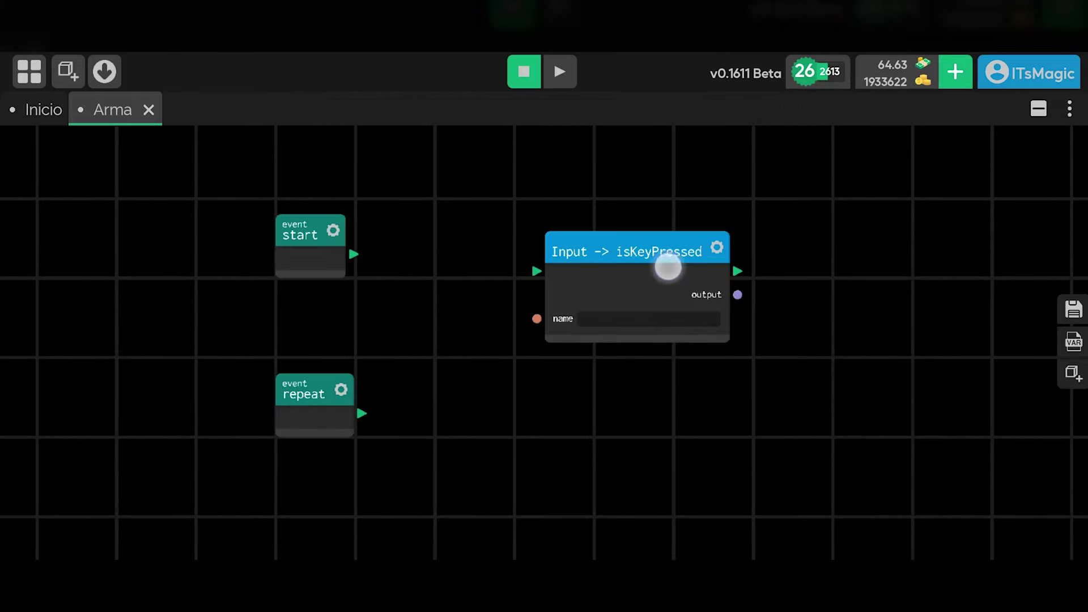
left_click_drag(672, 252, 677, 281)
- Set the isKeyPressed key name to 'atirar'
left_click(652, 347)
left_click(731, 363)
type("a tirar")
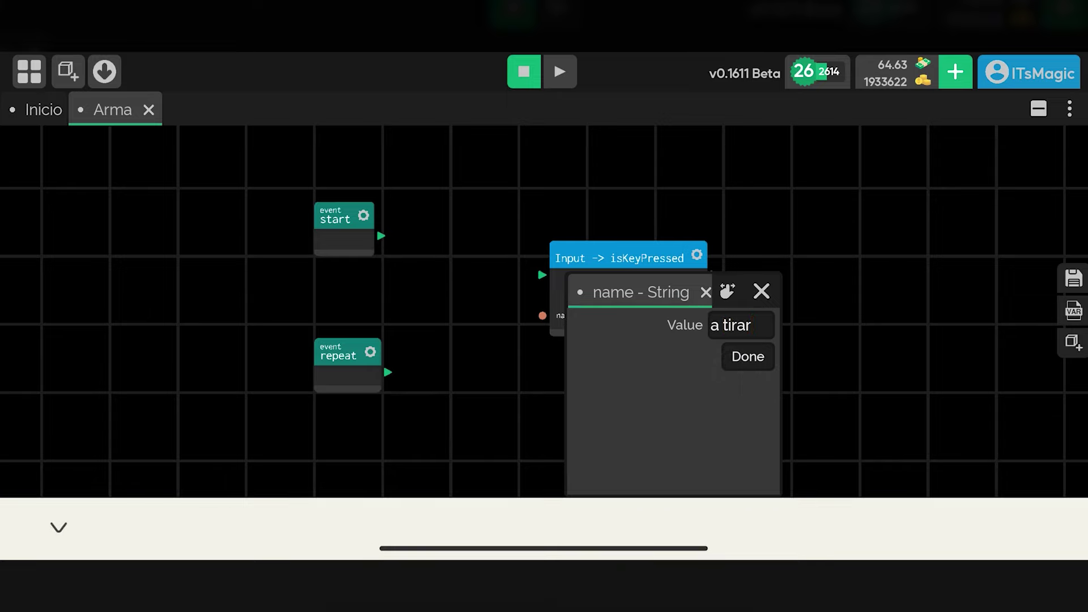
left_click(731, 321)
left_click(749, 356)
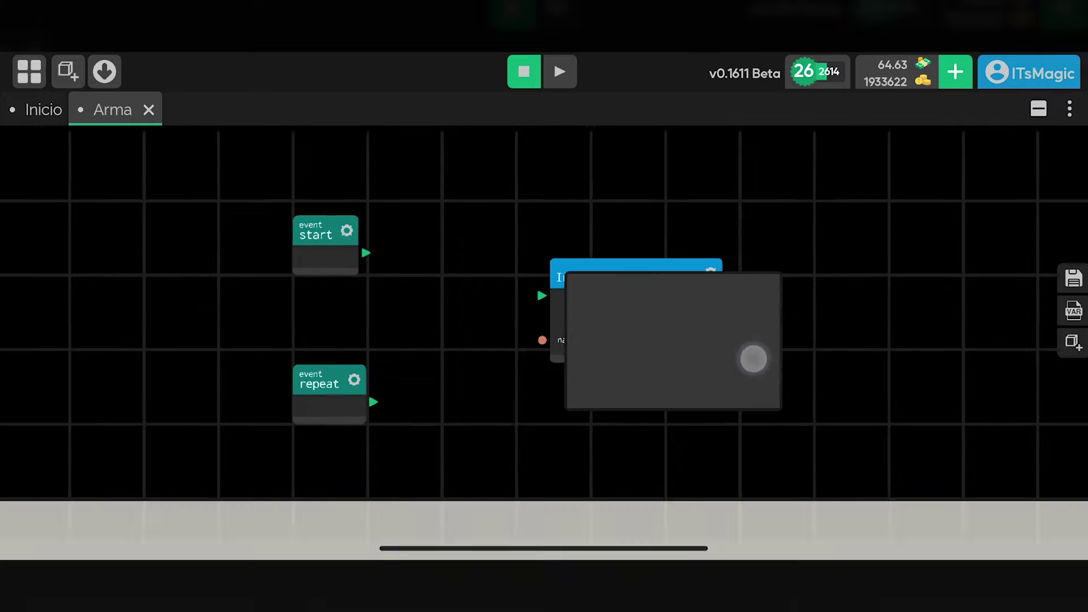
- Wire the repeat event into isKeyPressed and arrange the two nodes side by side
left_click(670, 308)
mouse_move(361, 414)
left_mouse_down()
mouse_move(397, 427)
mouse_move(542, 335)
left_mouse_up()
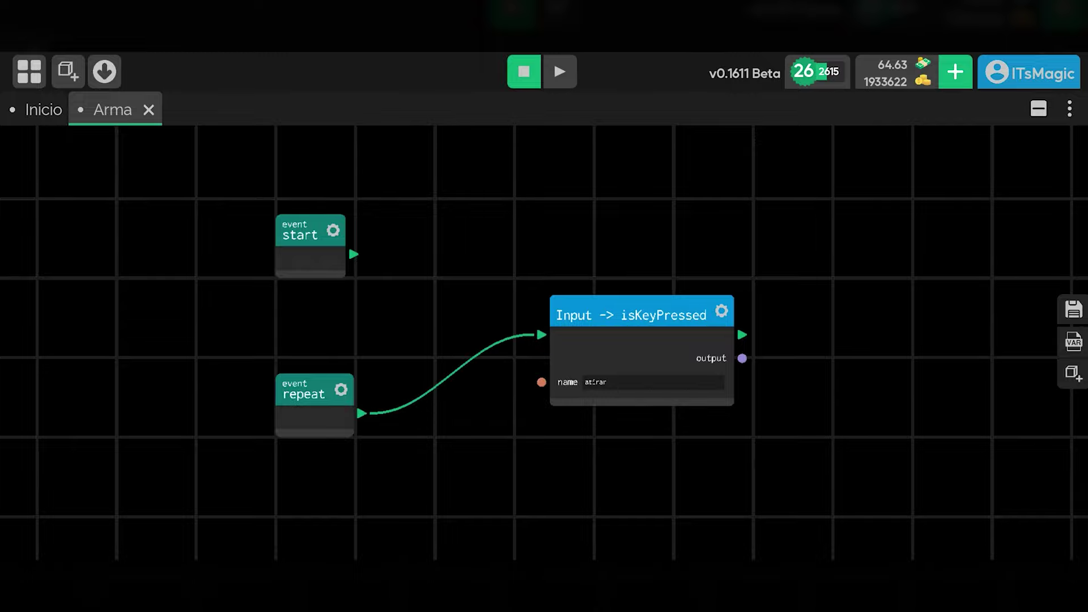
left_click_drag(612, 317, 571, 390)
left_click_drag(875, 317, 850, 328)
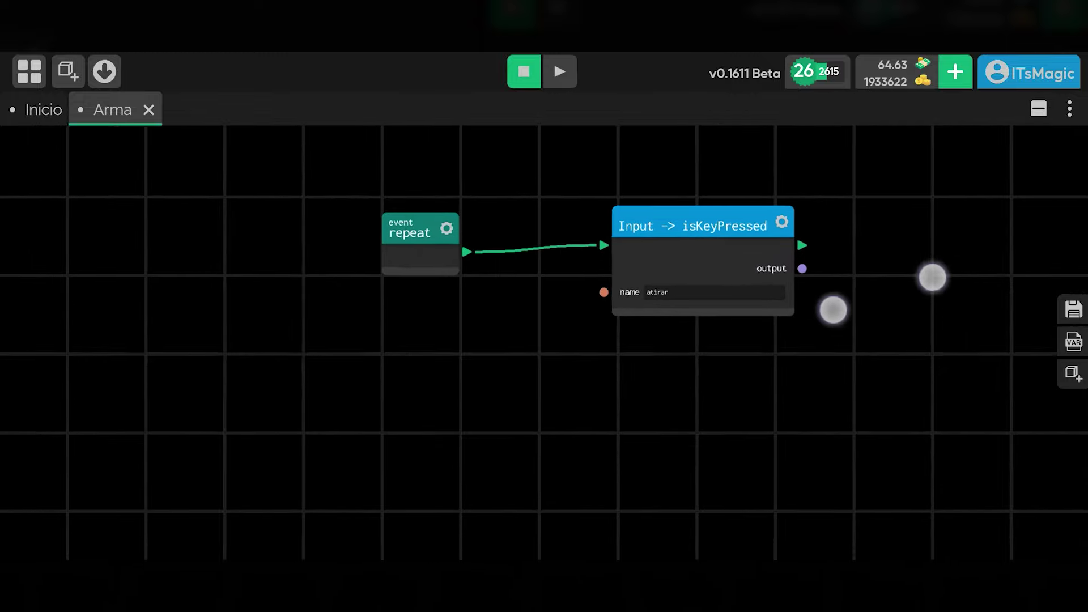
mouse_move(595, 331)
left_mouse_down()
mouse_move(570, 361)
mouse_move(612, 315)
left_mouse_up()
left_click_drag(303, 189, 300, 182)
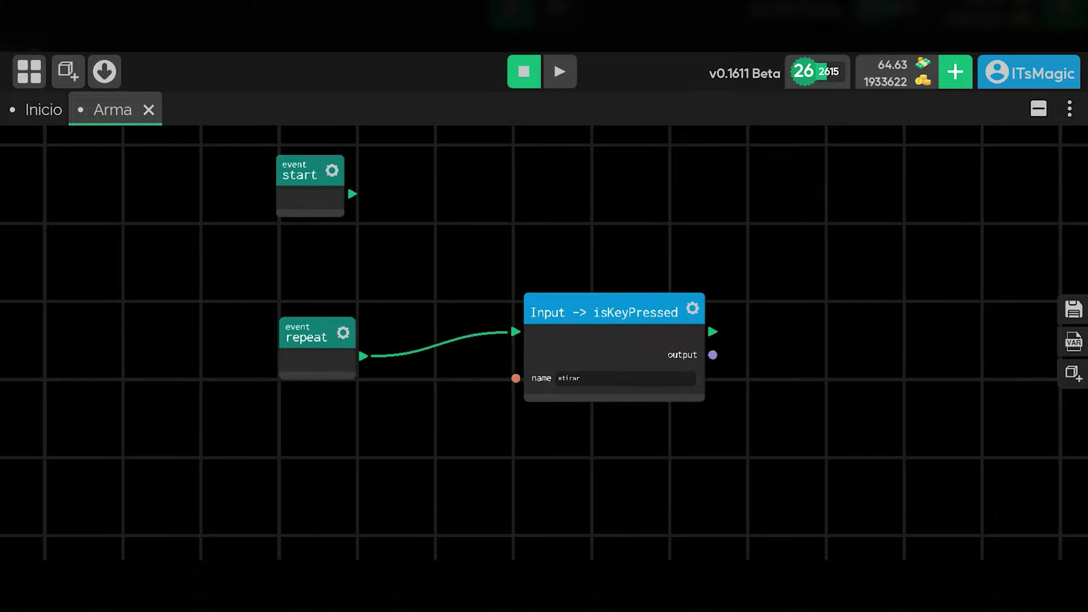
left_click_drag(291, 342, 287, 342)
left_click_drag(607, 321, 644, 321)
scroll(717, 396, "up", 2)
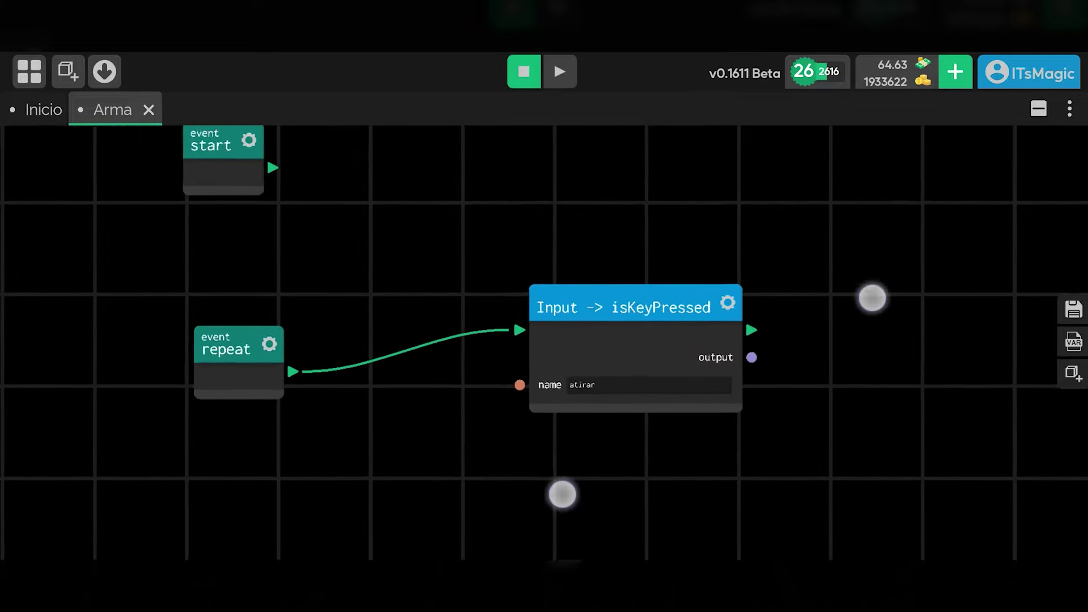
left_click_drag(583, 287, 493, 253)
scroll(698, 391, "up", 2)
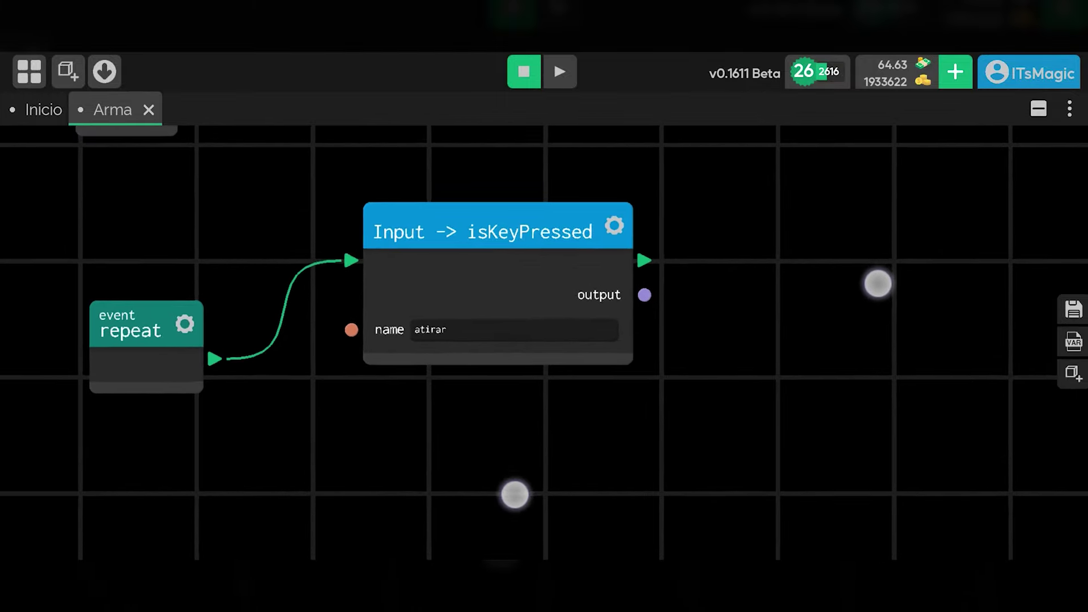
mouse_move(520, 293)
left_mouse_down()
mouse_move(709, 391)
mouse_move(805, 276)
left_mouse_up()
left_click(1071, 374)
- Add a Branch node fed by isKeyPressed's flow, with its result as the value
left_click(962, 233)
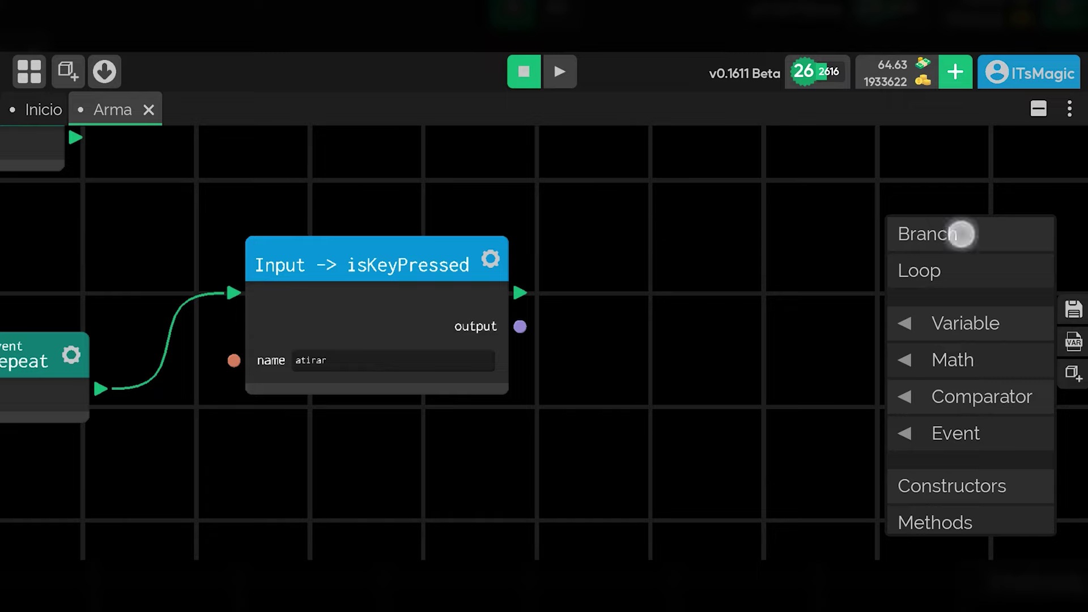
left_click_drag(593, 200, 731, 235)
left_click_drag(520, 327, 670, 346)
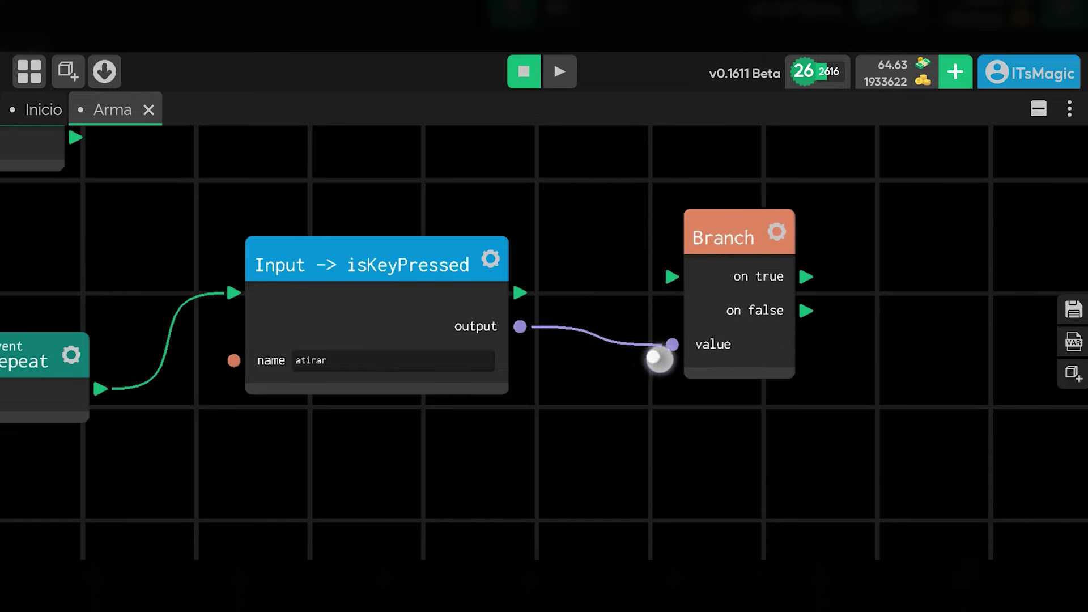
left_click_drag(519, 293, 685, 288)
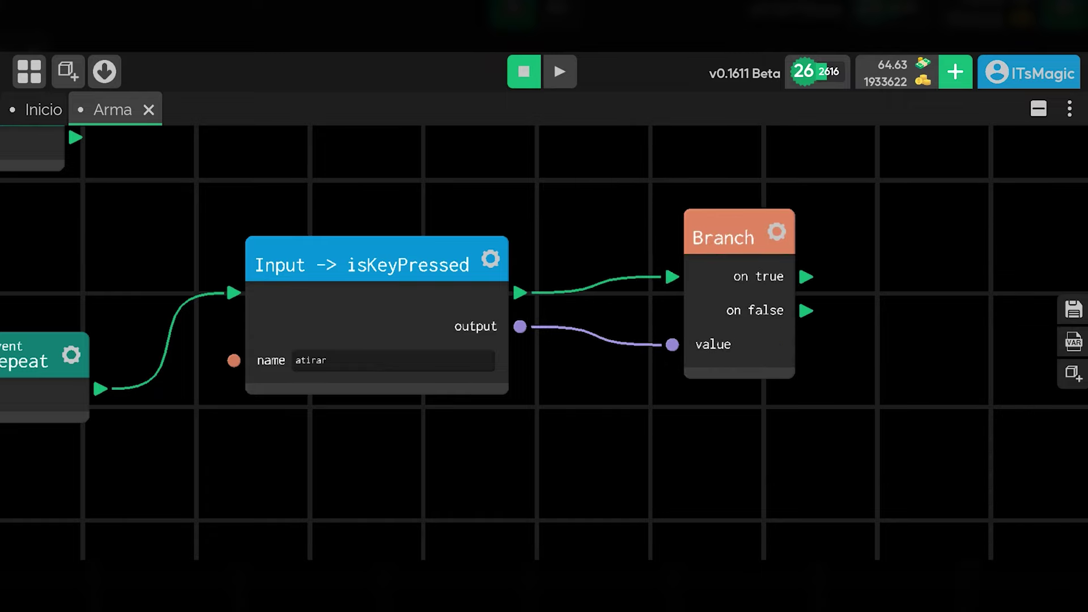
left_click_drag(730, 242, 721, 223)
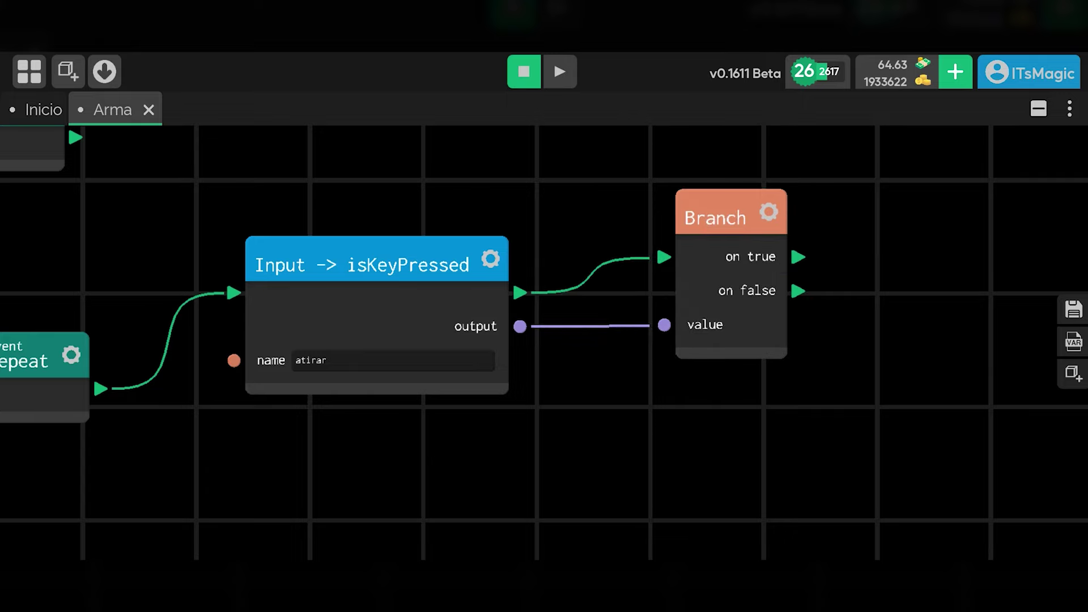
left_click_drag(799, 291, 987, 409)
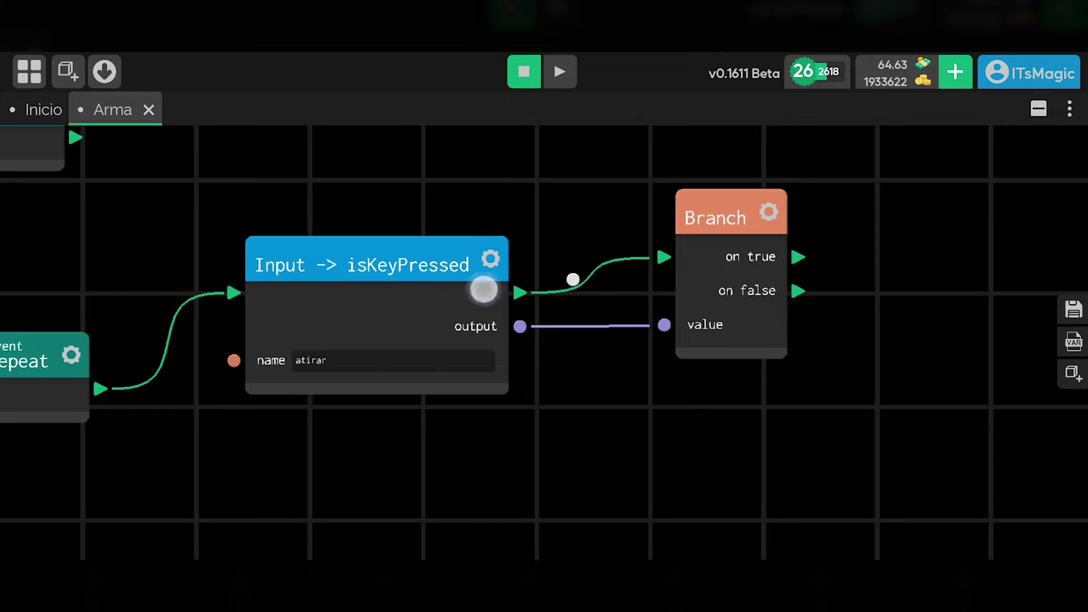
mouse_move(520, 326)
left_mouse_down()
mouse_move(595, 484)
mouse_move(616, 469)
mouse_move(595, 459)
left_mouse_up()
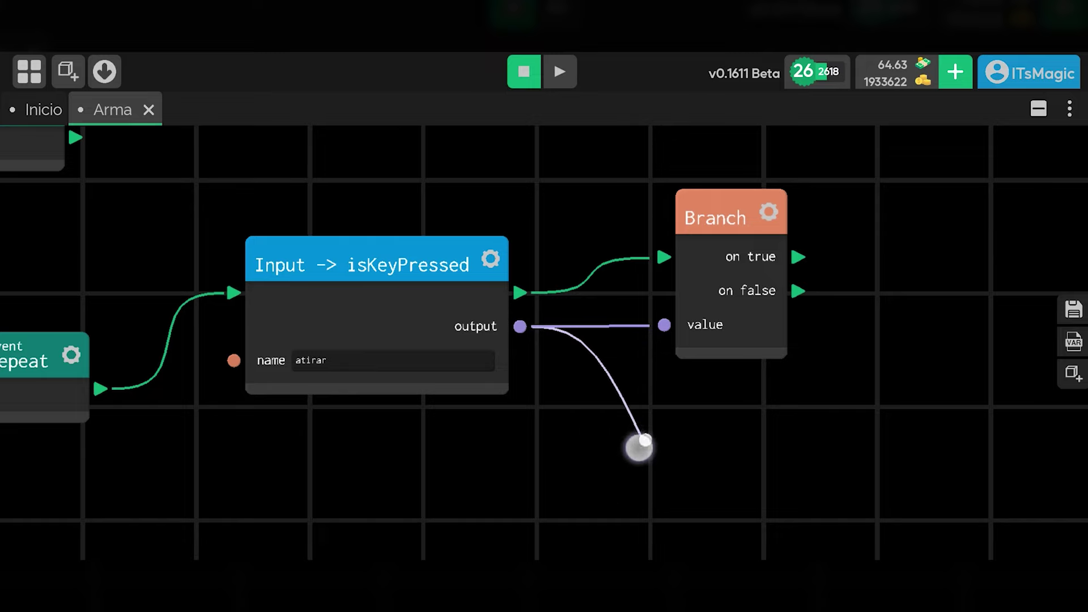
left_click_drag(595, 459, 581, 471)
- Tidy the isKeyPressed and Branch node positions and shift the graph view left
left_click_drag(368, 262, 358, 264)
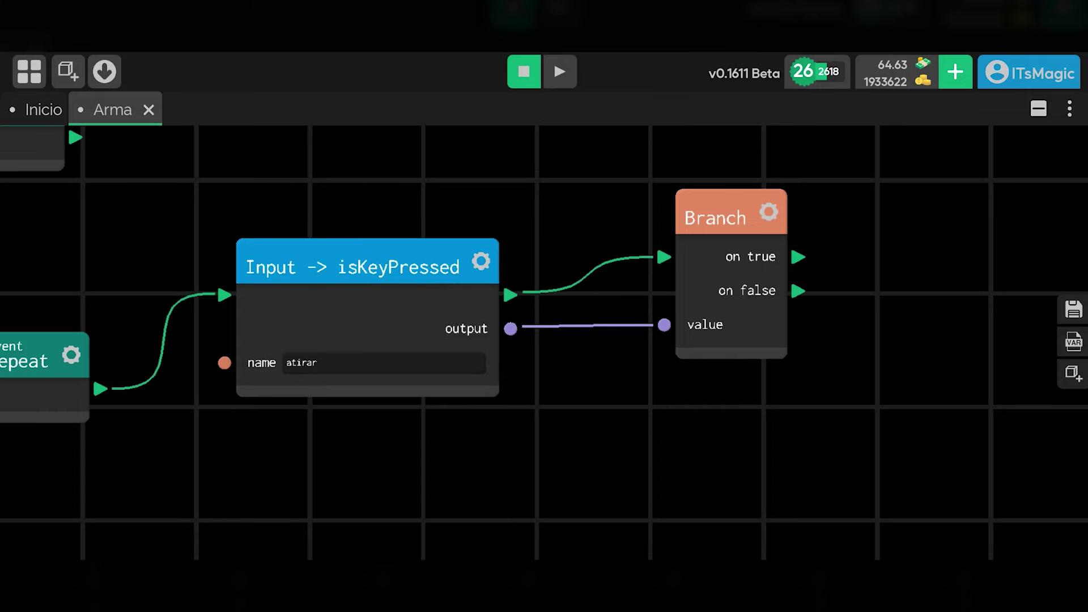
left_click_drag(717, 202, 712, 205)
left_click_drag(794, 260, 914, 199)
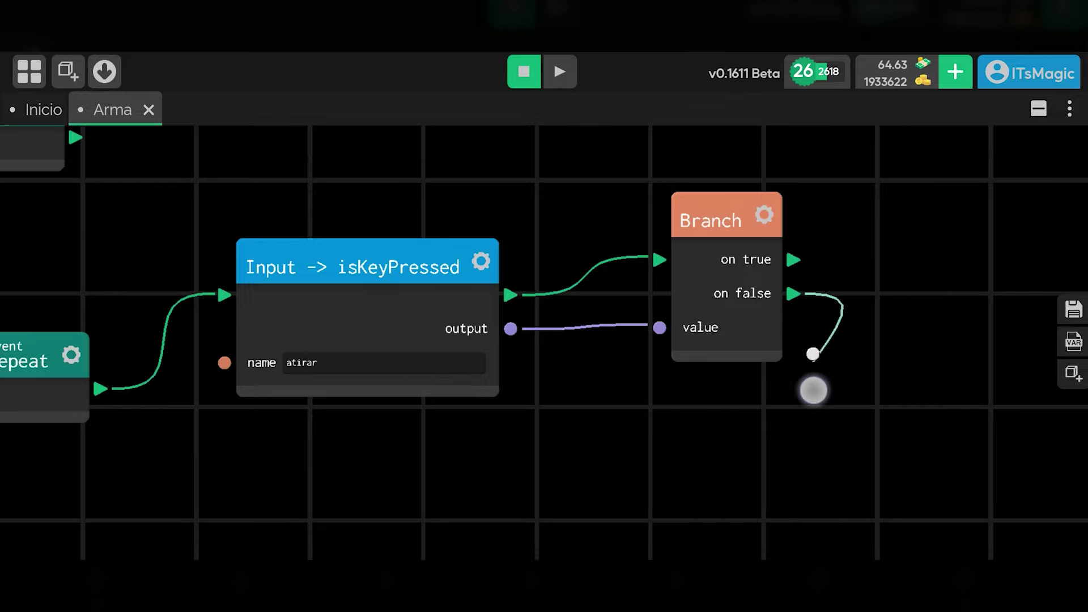
mouse_move(775, 292)
left_mouse_down()
mouse_move(797, 450)
mouse_move(813, 454)
left_mouse_up()
left_click_drag(898, 391, 818, 407)
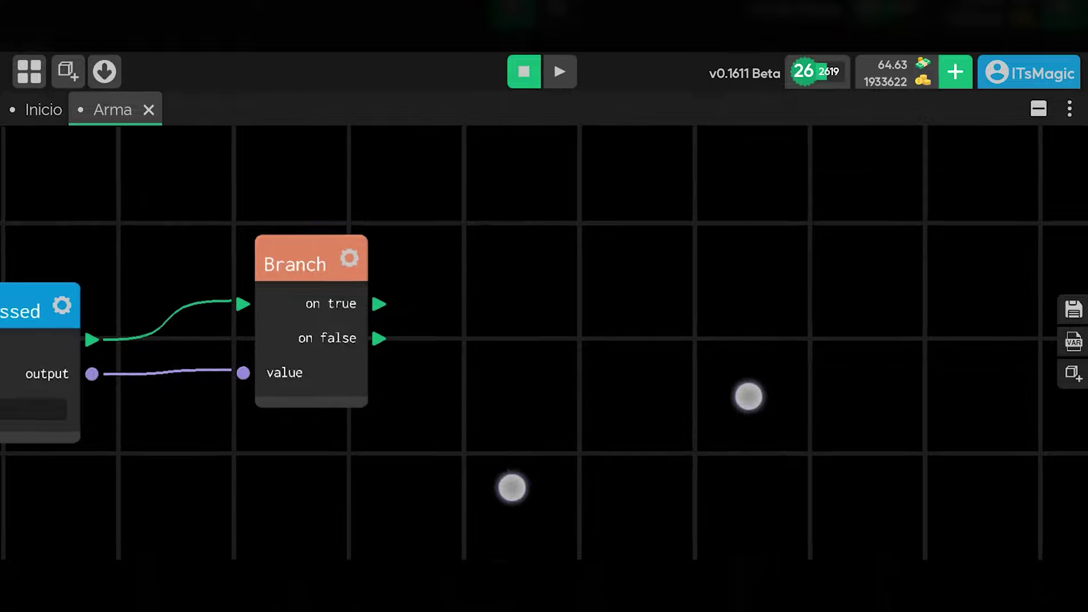
left_click_drag(334, 297, 582, 203)
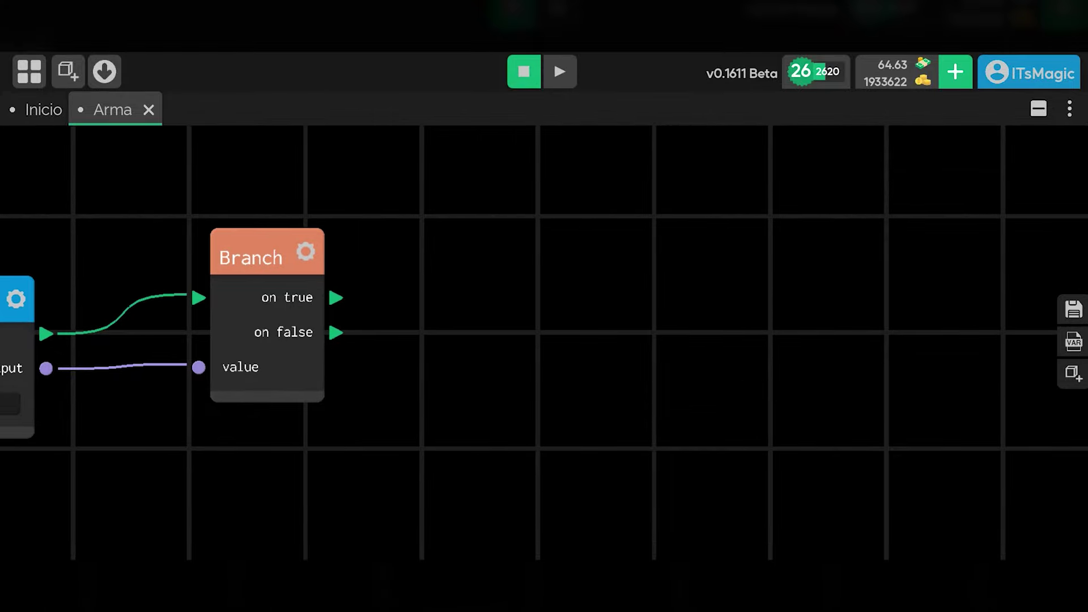
- Search 'spatia' and add the SpatialObject instantiate call (ObjectFile) -> SpatialObject node
left_click(1075, 368)
left_click(981, 520)
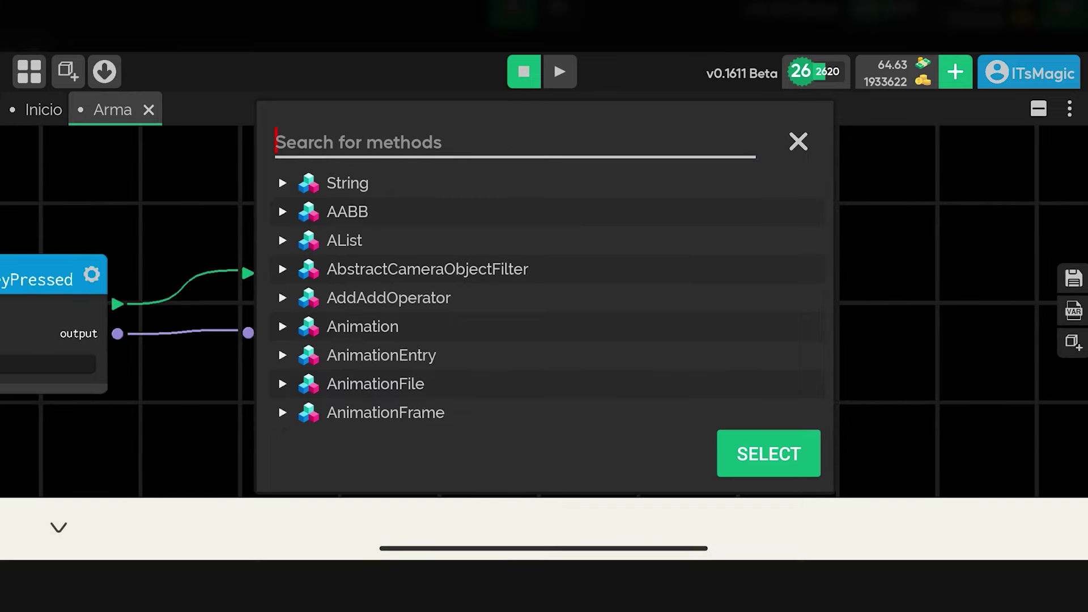
type("spat")
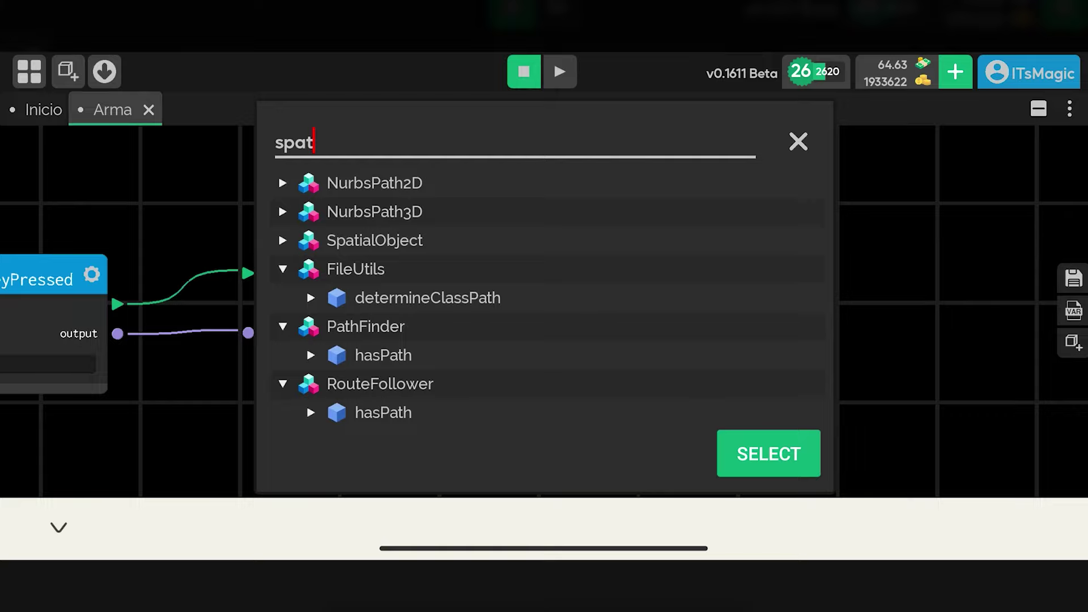
type("ia")
left_click_drag(619, 349, 663, 186)
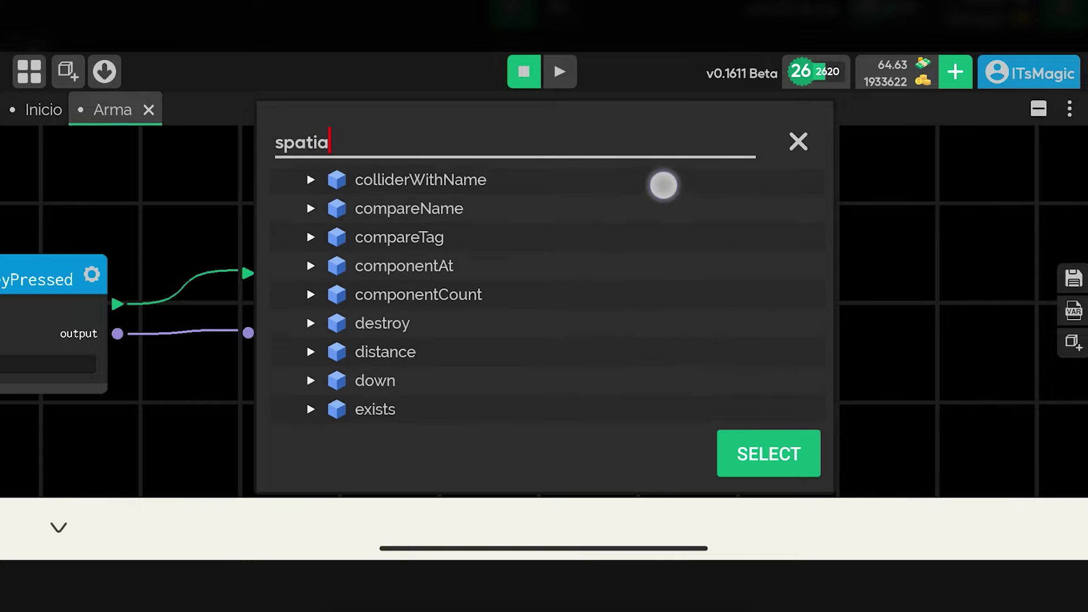
left_click_drag(584, 357, 644, 163)
mouse_move(655, 205)
left_mouse_down()
mouse_move(600, 437)
mouse_move(599, 413)
left_mouse_up()
left_click(525, 208)
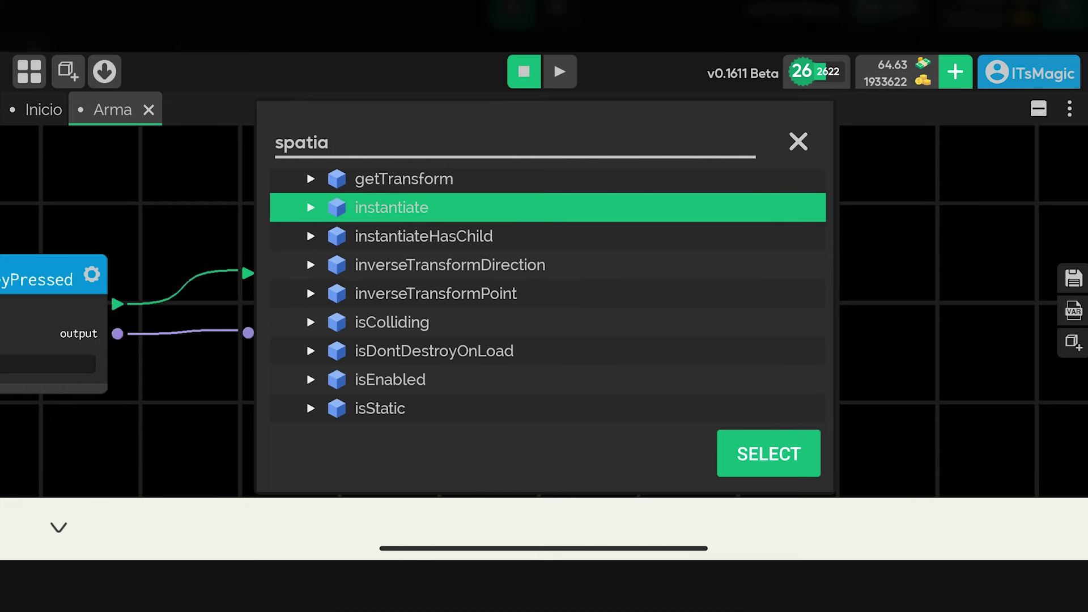
left_click(310, 208)
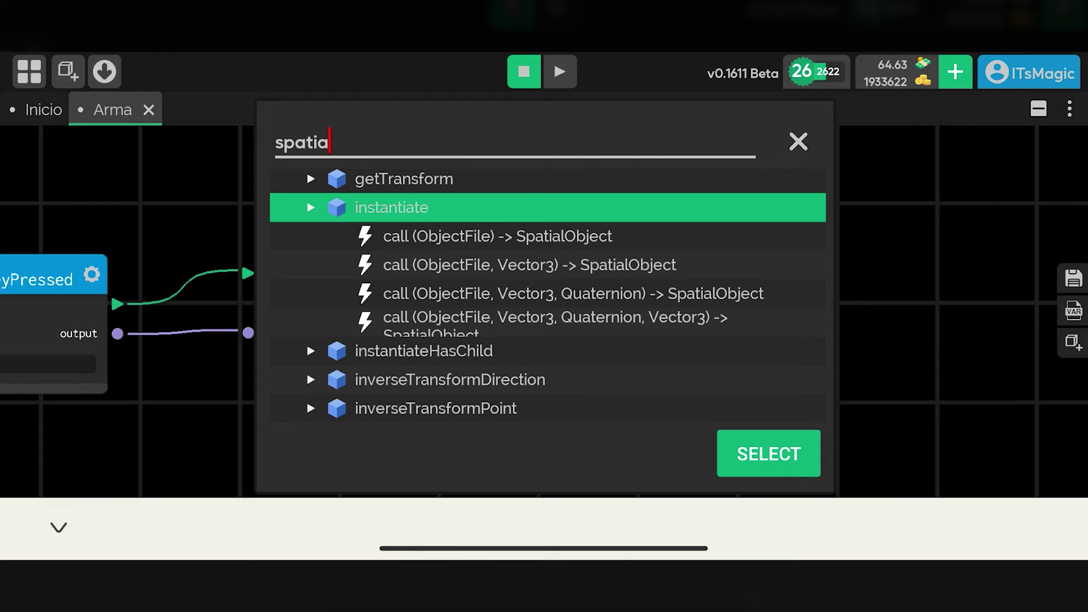
left_click(497, 236)
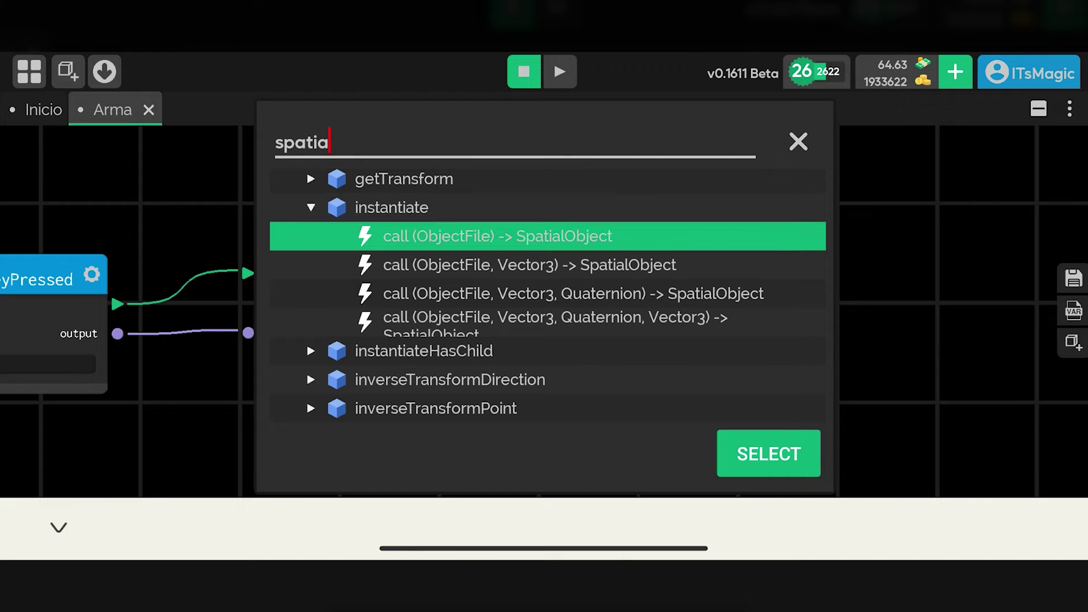
left_click(587, 242)
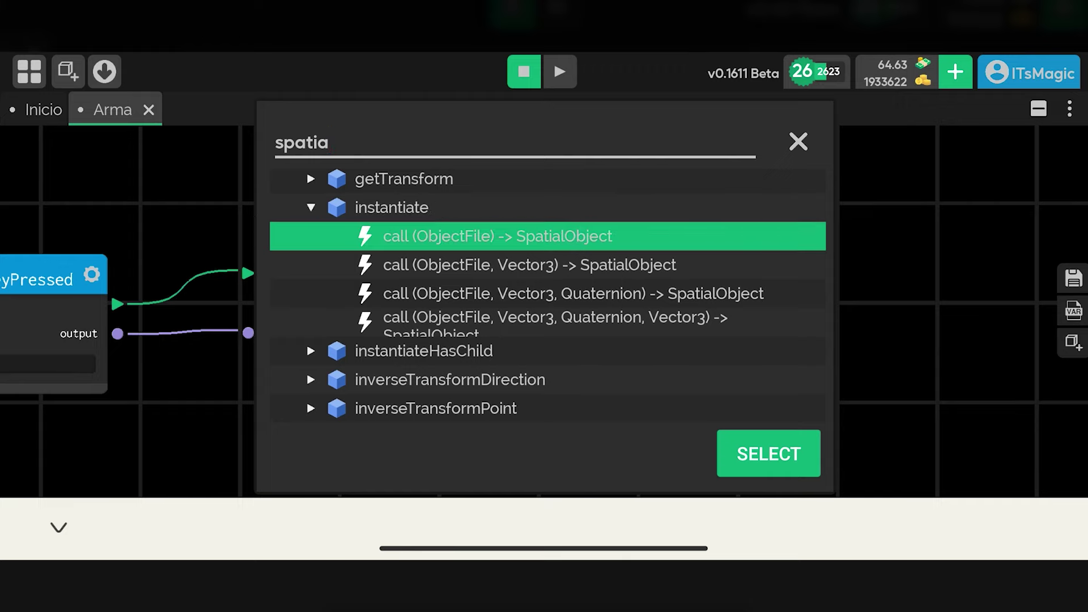
left_click(760, 462)
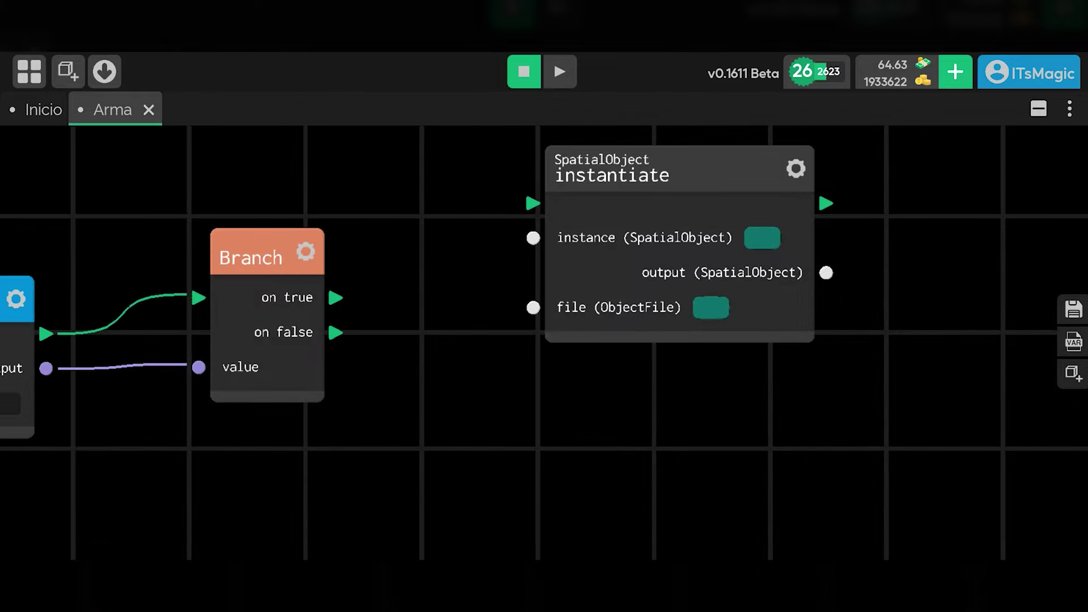
- Wire Branch's on true into the instantiate node, leaving its instance input unconnected
left_click_drag(672, 167, 664, 247)
left_click_drag(336, 297, 527, 286)
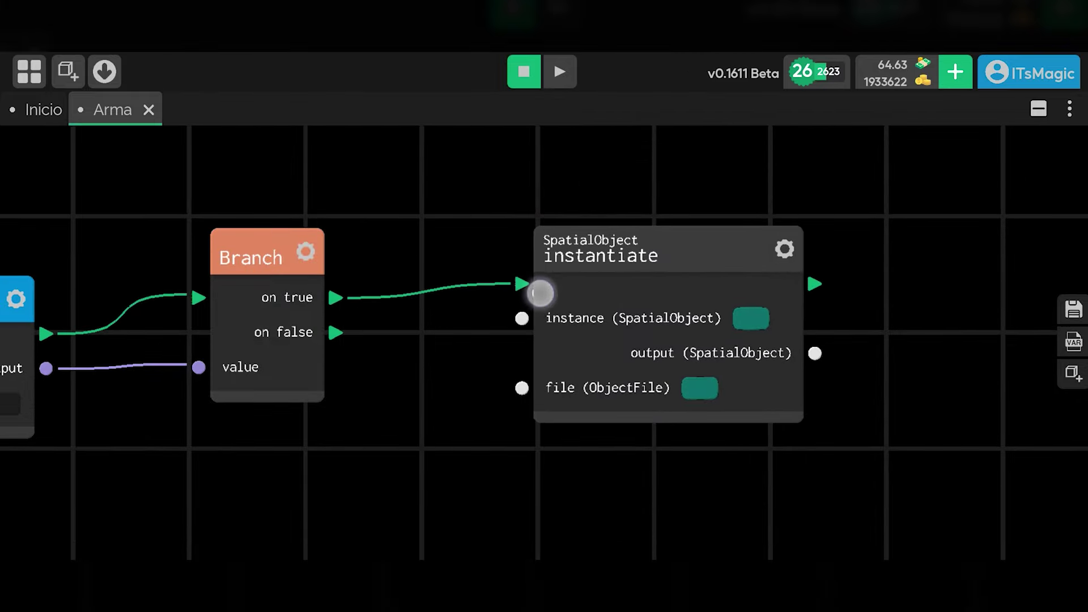
left_click_drag(654, 254, 648, 280)
left_click_drag(907, 399, 826, 373)
left_click_drag(567, 225, 571, 230)
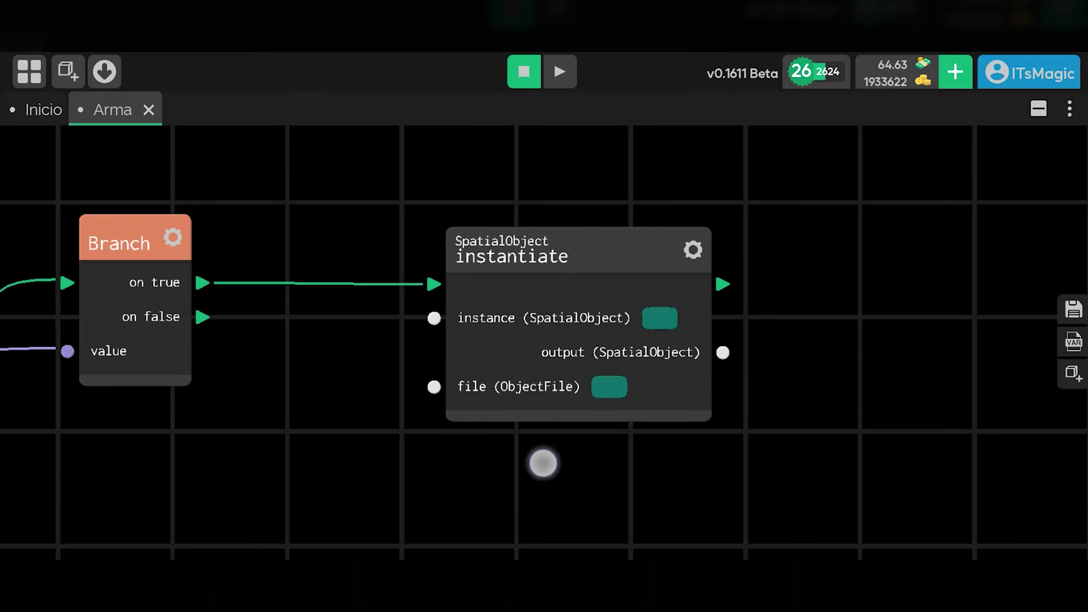
mouse_move(434, 318)
left_mouse_down()
mouse_move(337, 241)
mouse_move(331, 294)
left_mouse_up()
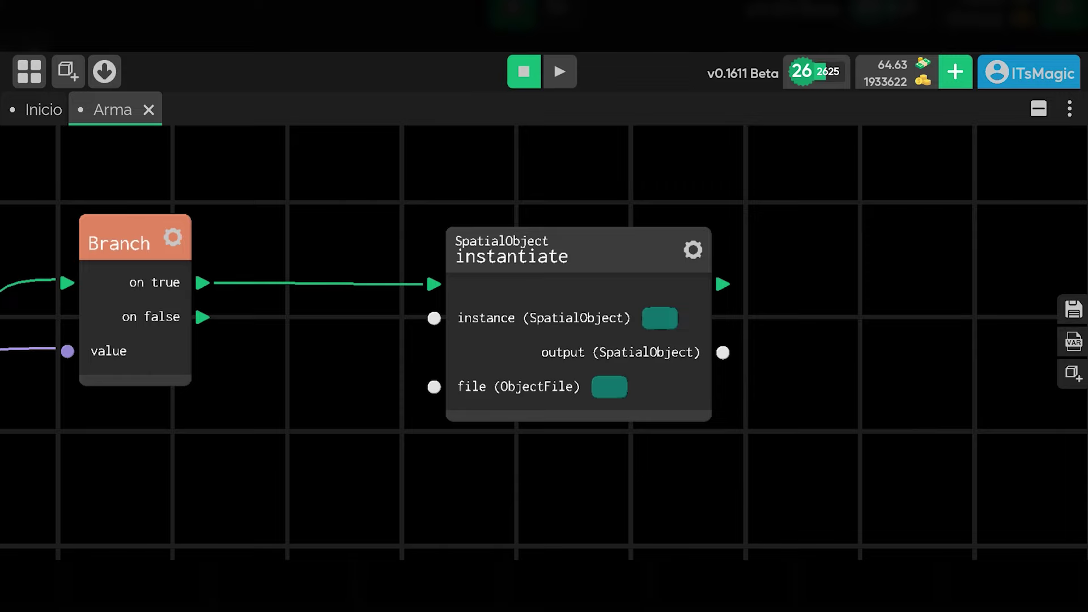
left_click_drag(435, 318, 355, 202)
mouse_move(434, 318)
left_mouse_down()
mouse_move(400, 300)
mouse_move(306, 389)
left_mouse_up()
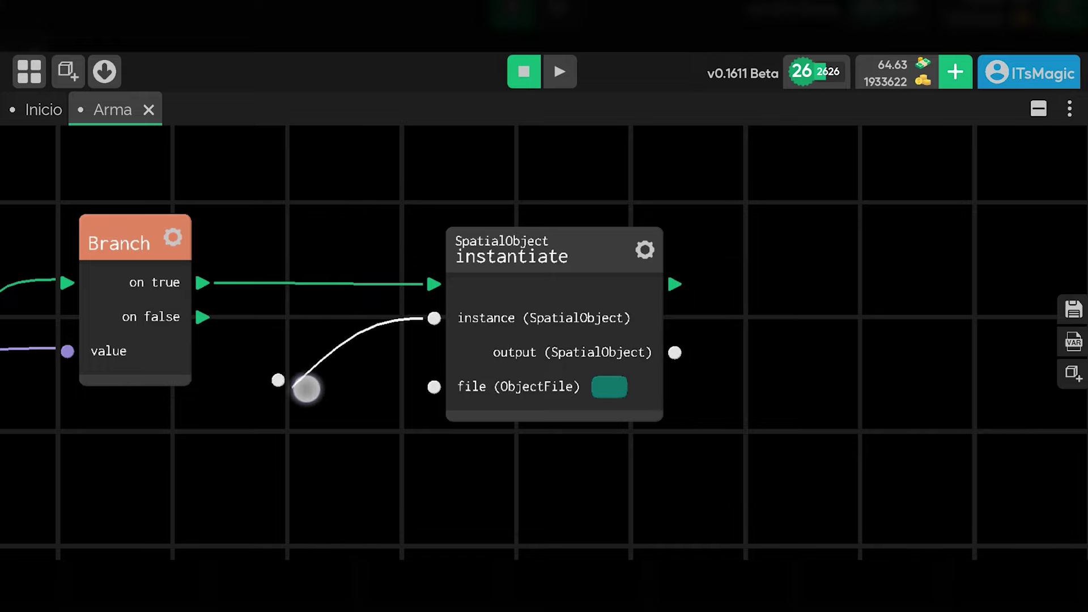
left_click_drag(435, 318, 310, 362)
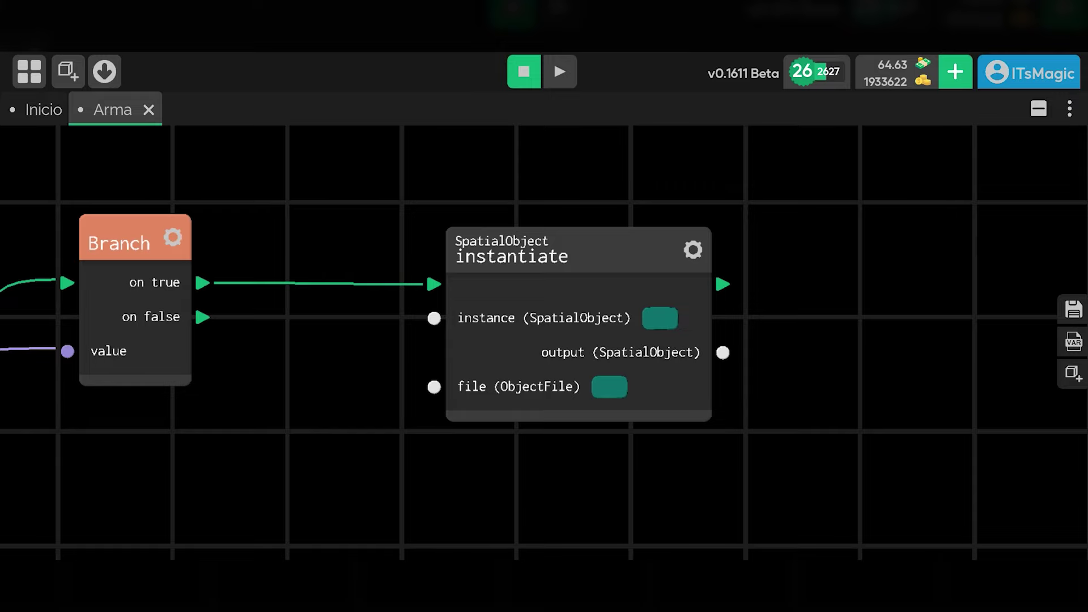
- Assign the myObject component variable as the instantiate node's instance
left_click(659, 318)
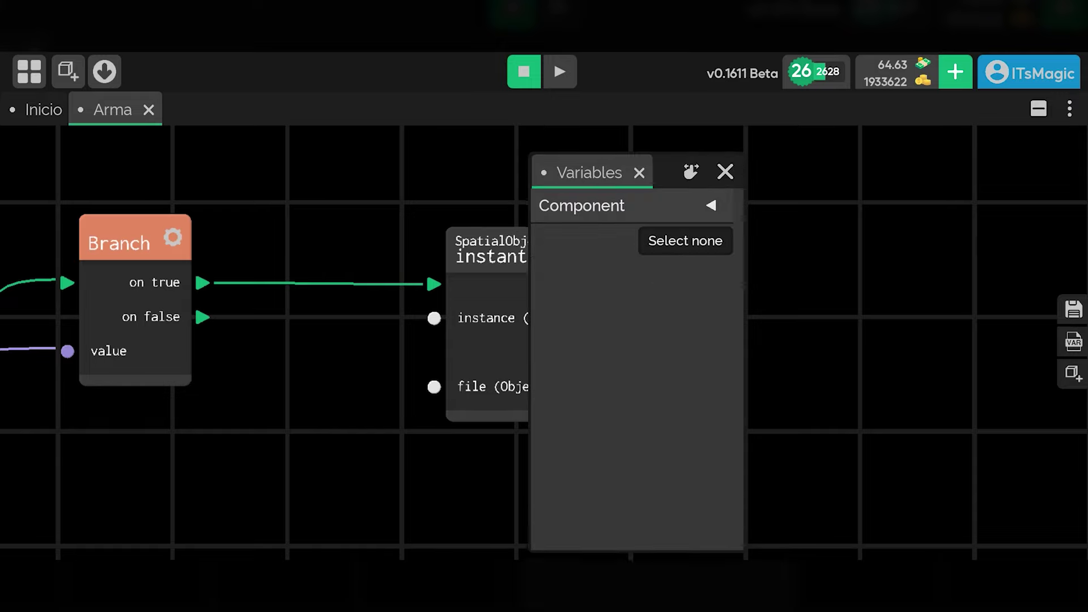
left_click(717, 204)
left_click(713, 244)
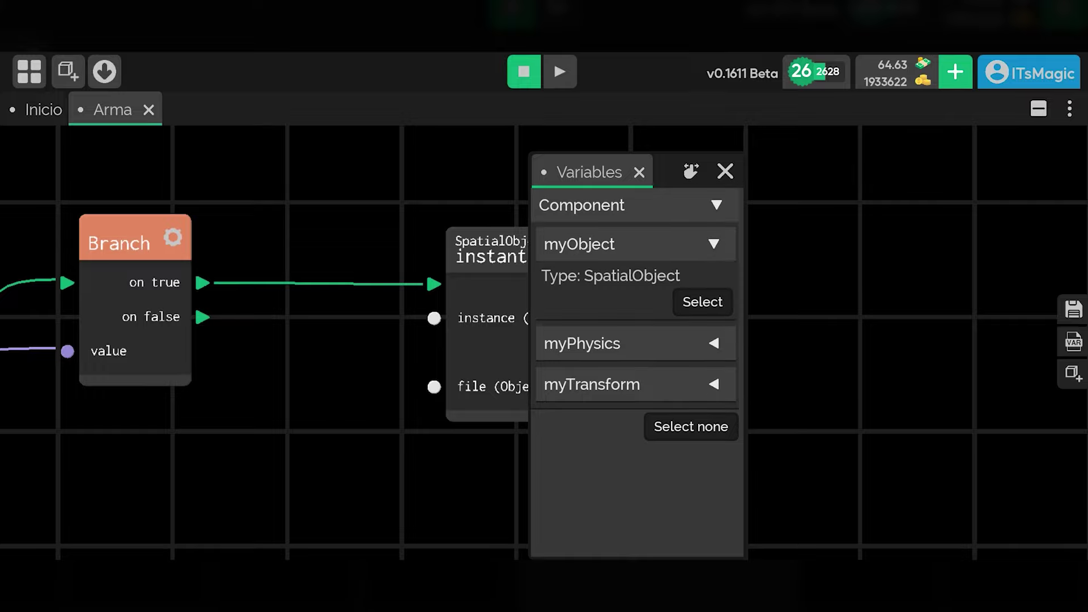
left_click(703, 302)
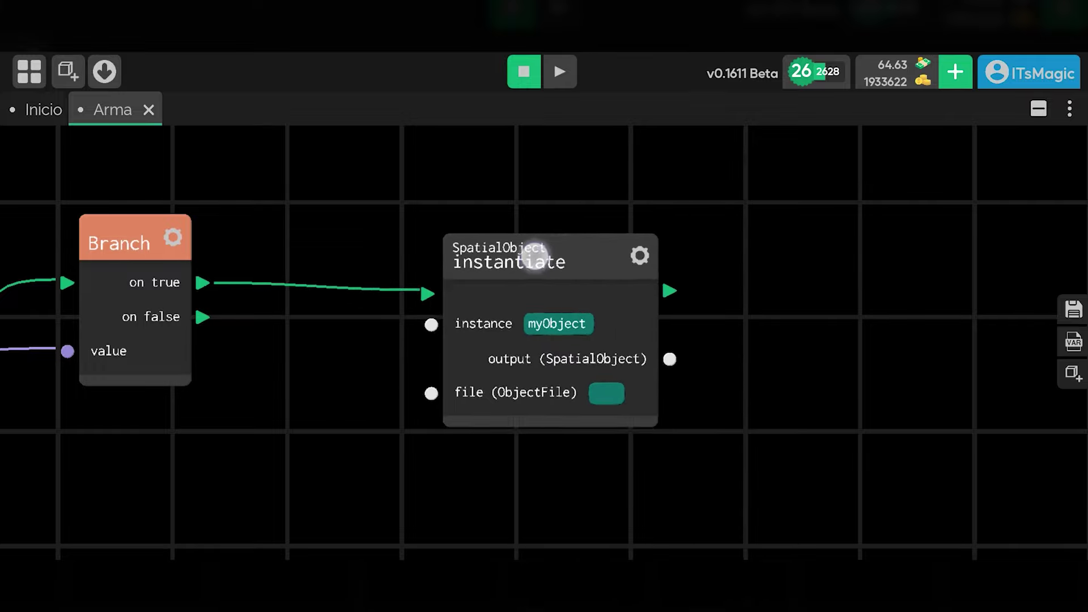
left_click_drag(537, 242, 515, 227)
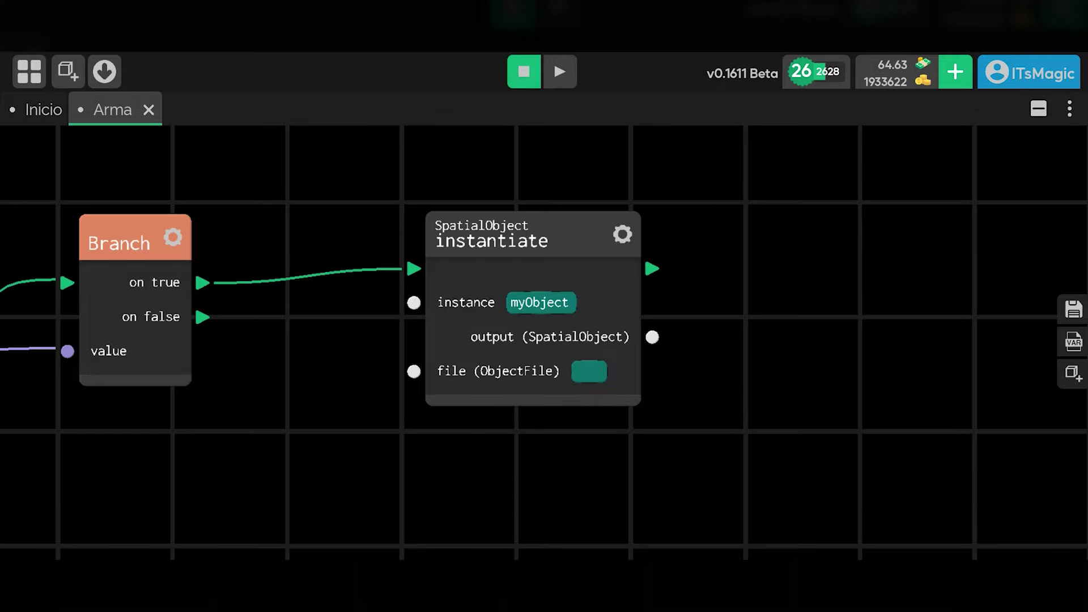
mouse_move(413, 371)
left_mouse_down()
mouse_move(334, 445)
mouse_move(326, 433)
left_mouse_up()
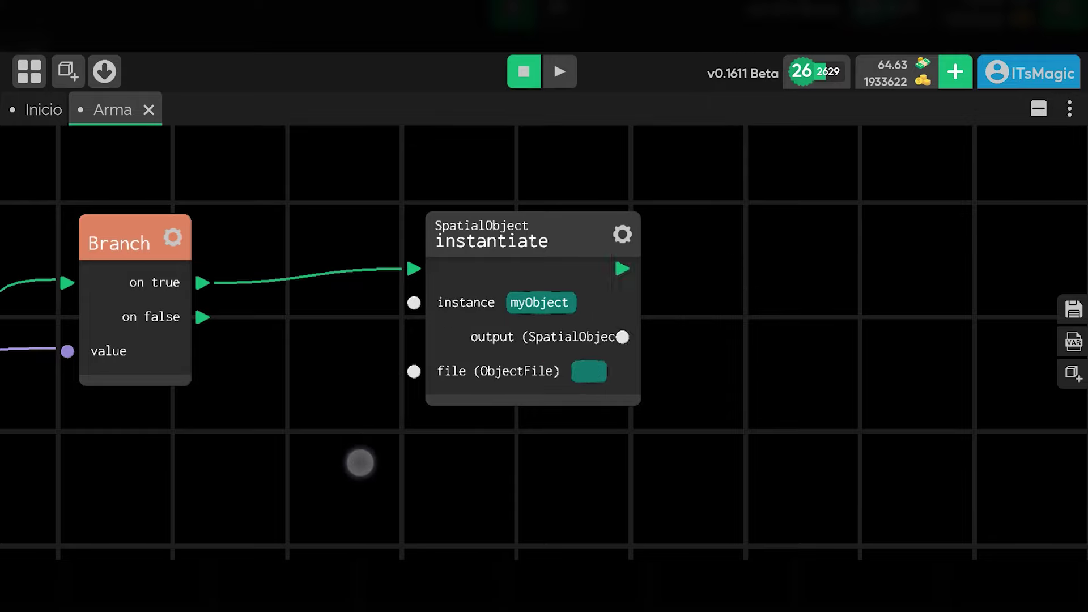
left_click_drag(540, 221, 540, 183)
- Create a new script variable named Bala and set its type to ObjectFile
left_click(1073, 342)
left_click(1015, 338)
left_click(468, 274)
key("BackSpace")
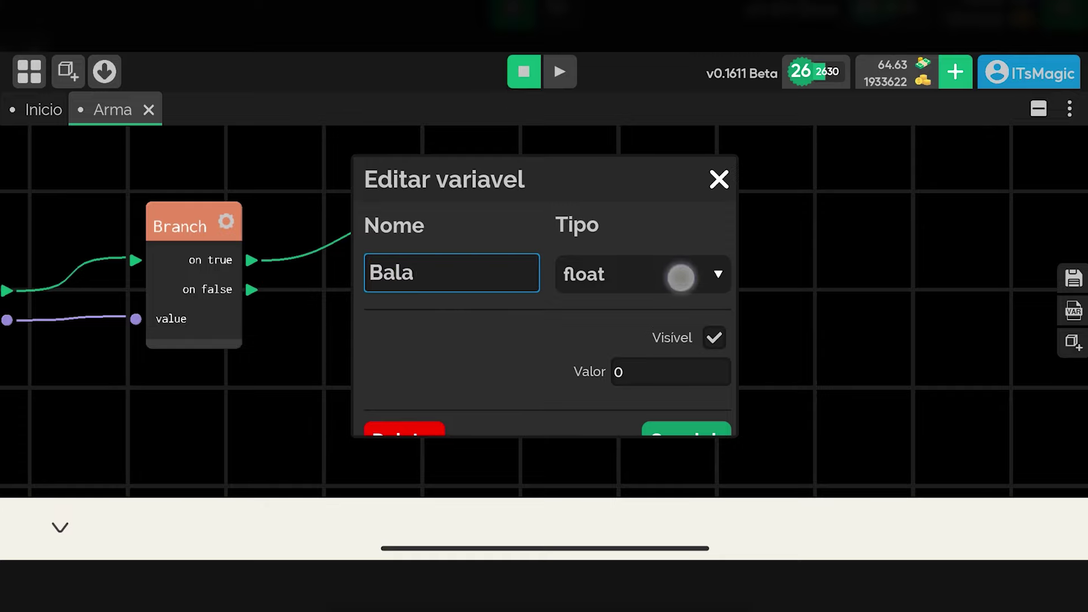
left_click(681, 277)
scroll(543, 326, "down", 10)
scroll(673, 199, "down", 5)
scroll(671, 199, "down", 5)
scroll(644, 273, "down", 3)
left_click(672, 182)
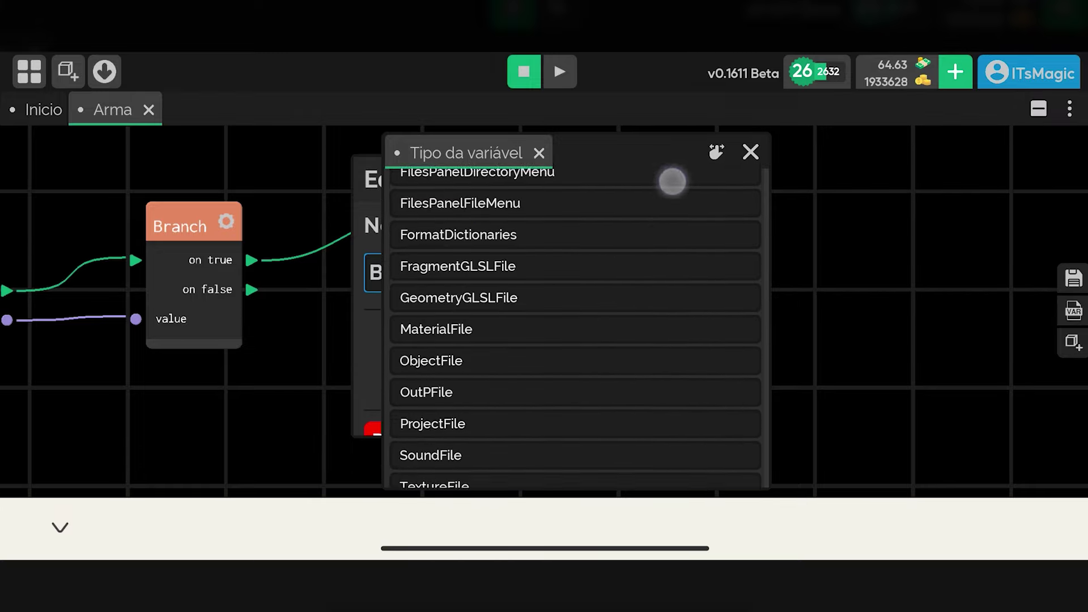
scroll(635, 296, "up", 3)
mouse_move(621, 419)
left_mouse_down()
mouse_move(685, 184)
mouse_move(639, 328)
left_mouse_up()
left_click(597, 321)
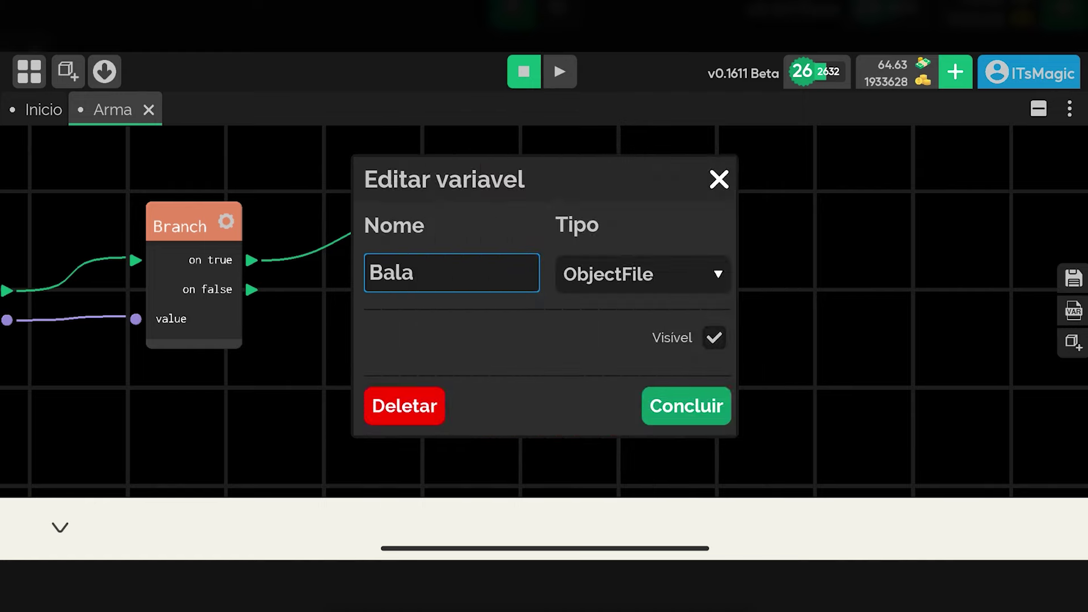
- Finish the Bala variable and assign it to the instantiate node's file input
left_click(687, 405)
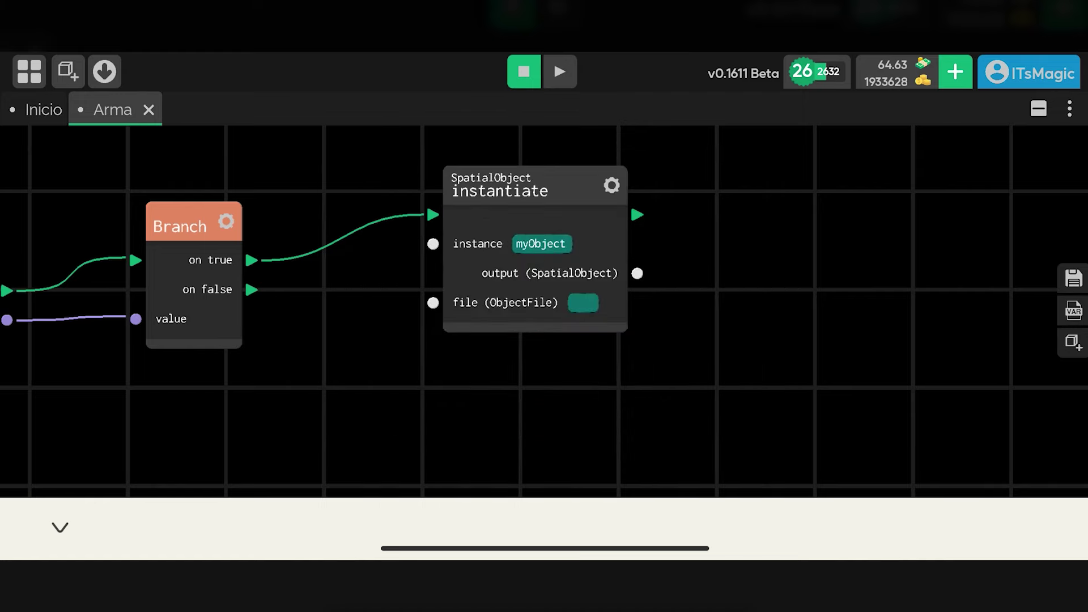
left_click_drag(532, 193, 564, 168)
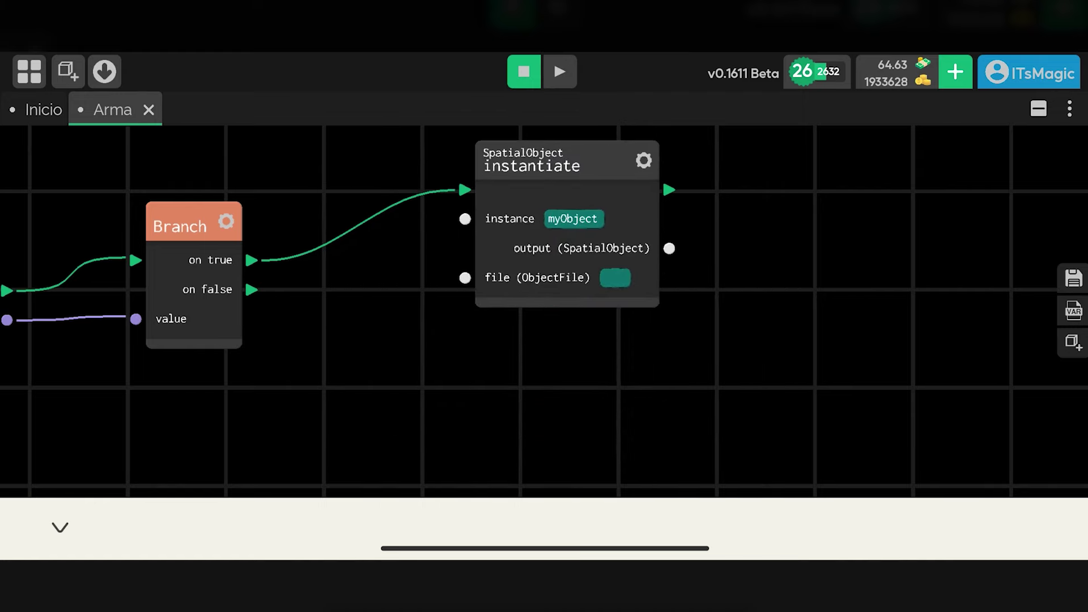
left_click(1074, 311)
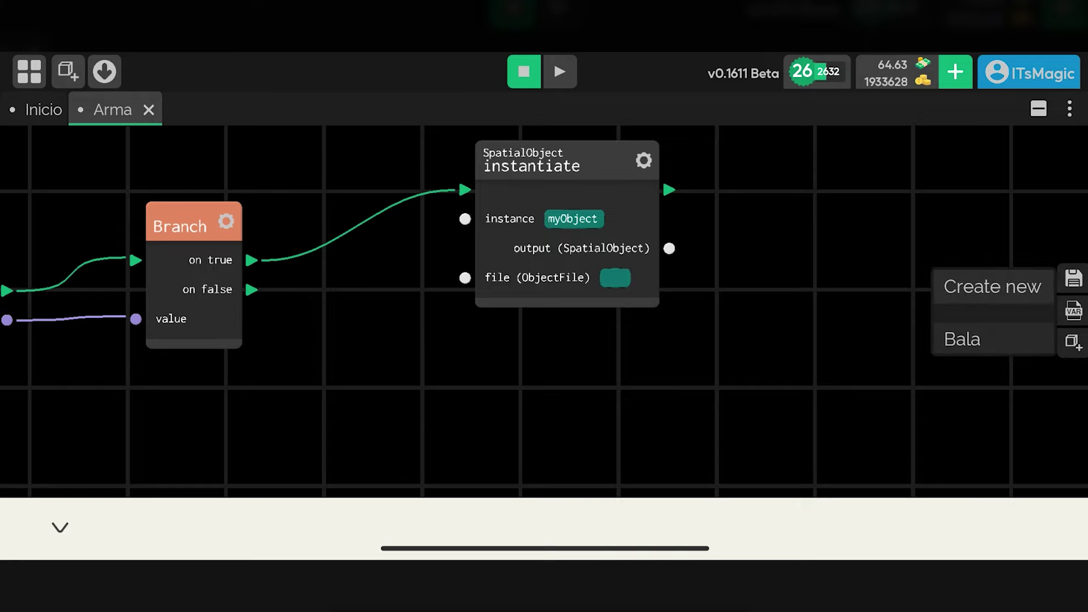
left_click(745, 403)
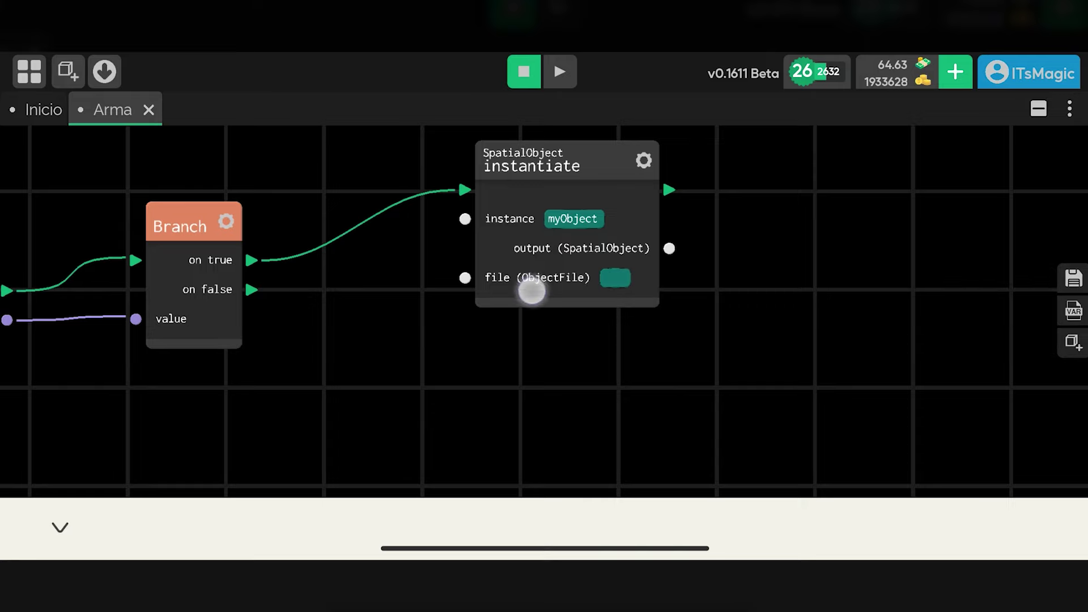
left_click(524, 301)
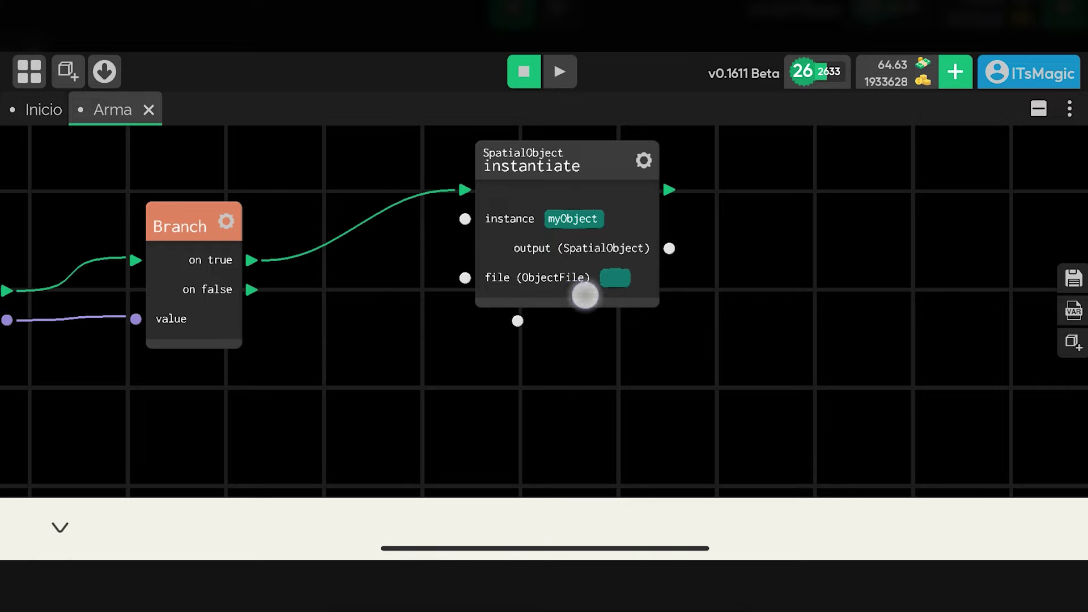
left_click(617, 274)
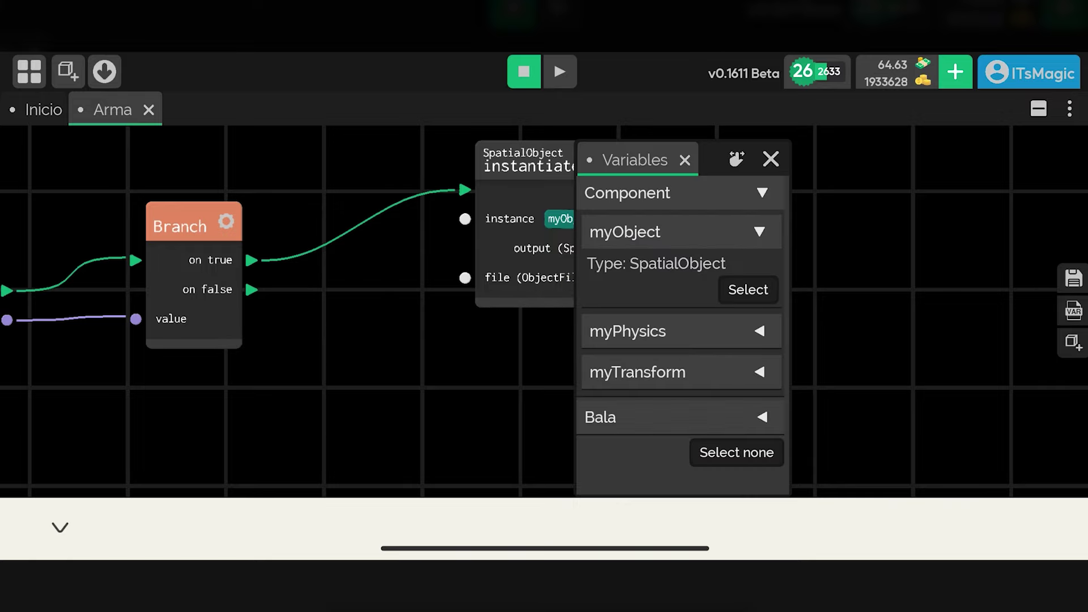
left_click(759, 232)
left_click(767, 359)
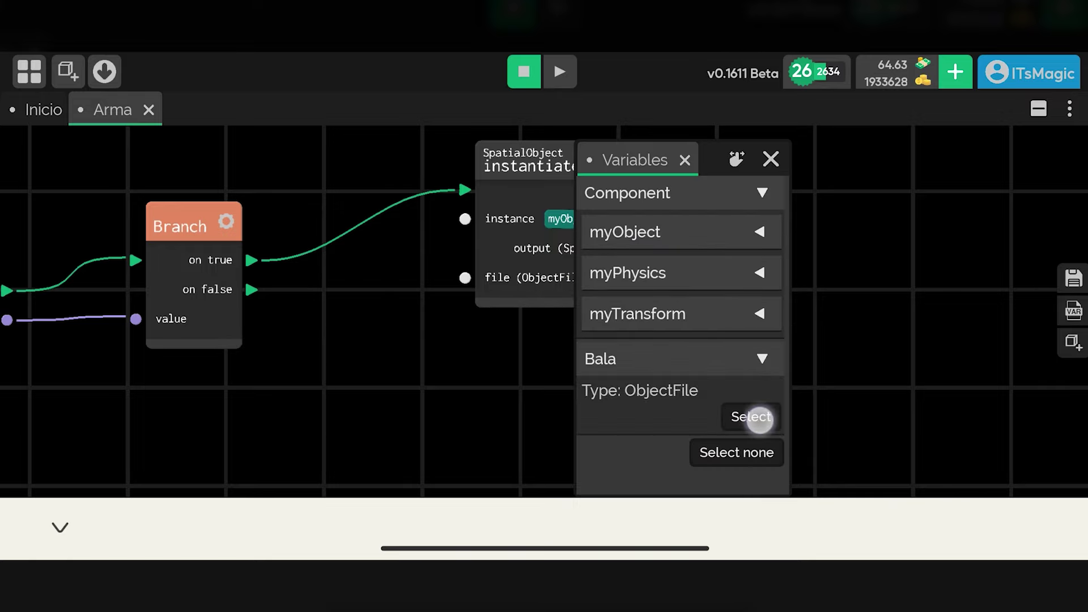
left_click(760, 420)
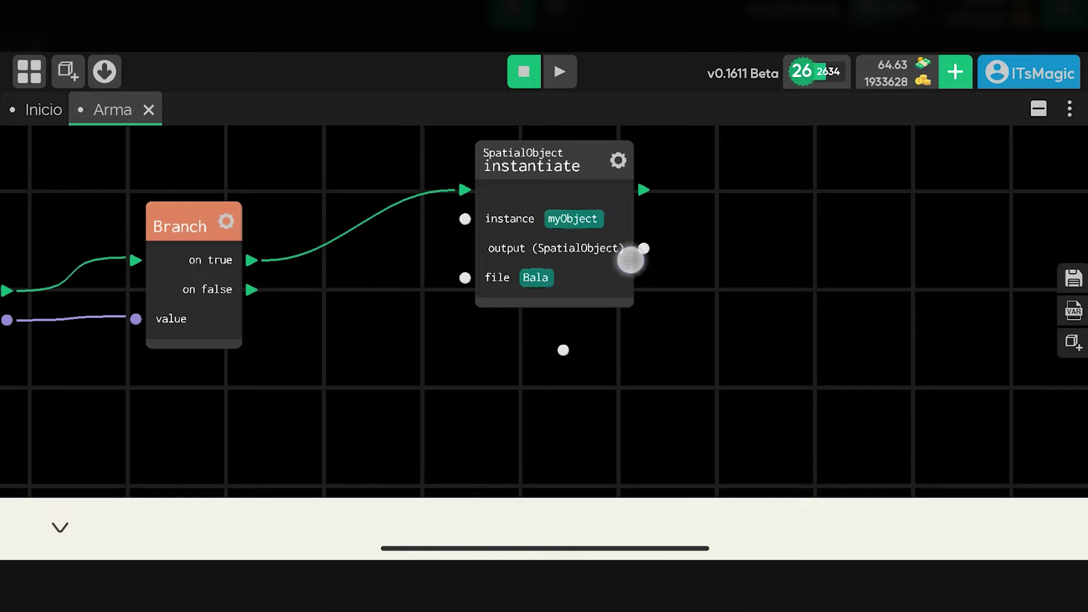
left_click_drag(534, 166, 527, 195)
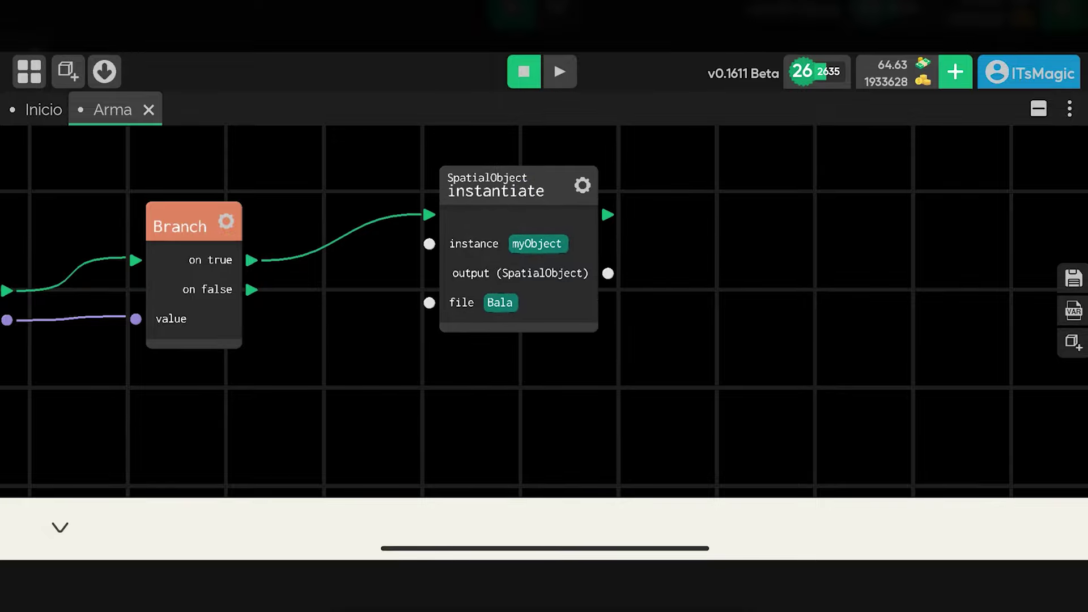
- Save the Arma node script and return to the Editor 3D layout
left_click(1073, 278)
left_click_drag(845, 270, 893, 301)
left_click(1039, 108)
left_click(262, 110)
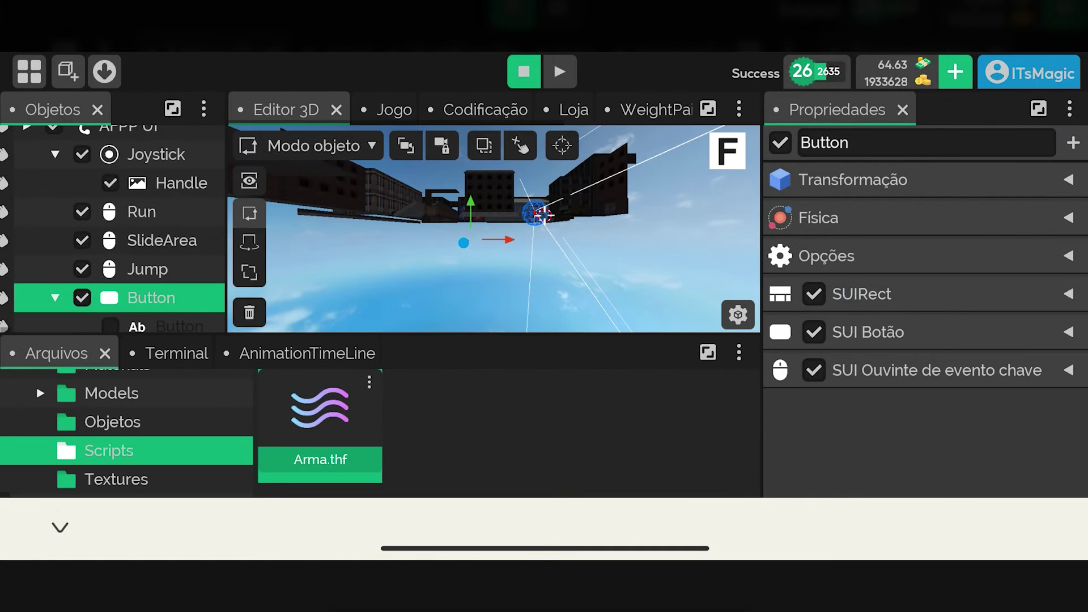
left_click_drag(163, 248, 164, 340)
left_click(182, 253)
- Collapse Transformação and ModelRenderer on the Arma gun and expand its Arma script component
left_click_drag(189, 192, 190, 125)
left_click(30, 202)
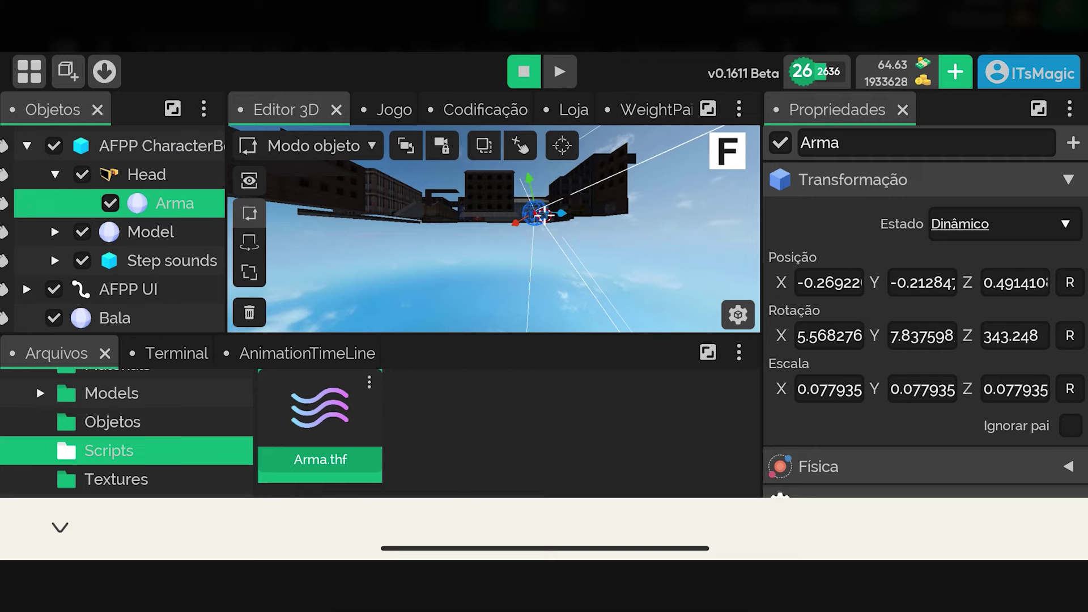
left_click(1073, 143)
scroll(933, 396, "down", 5)
left_click(985, 428)
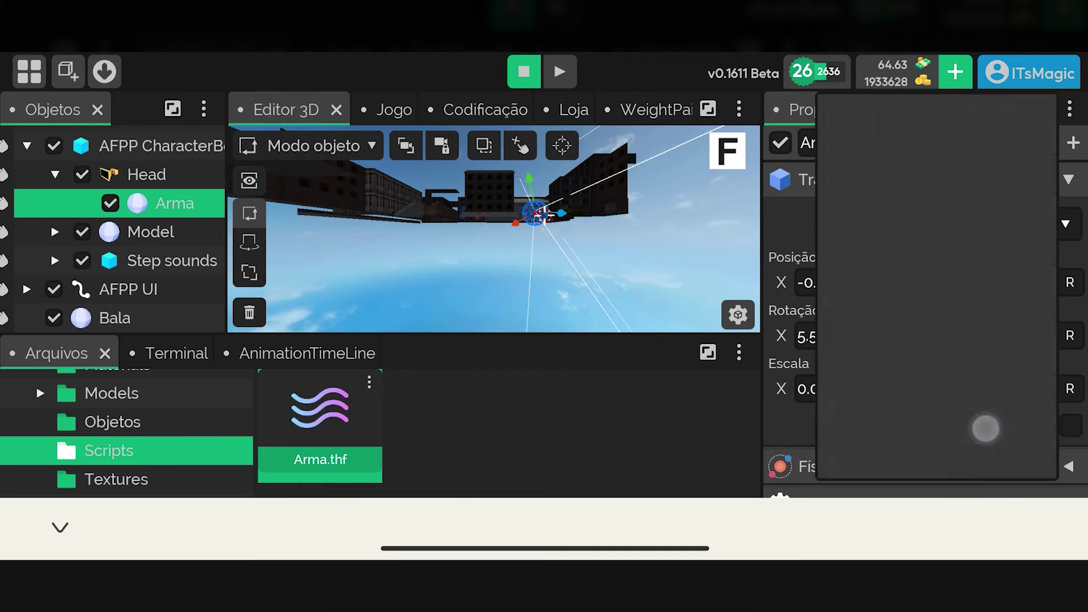
left_click(1029, 180)
left_click(406, 146)
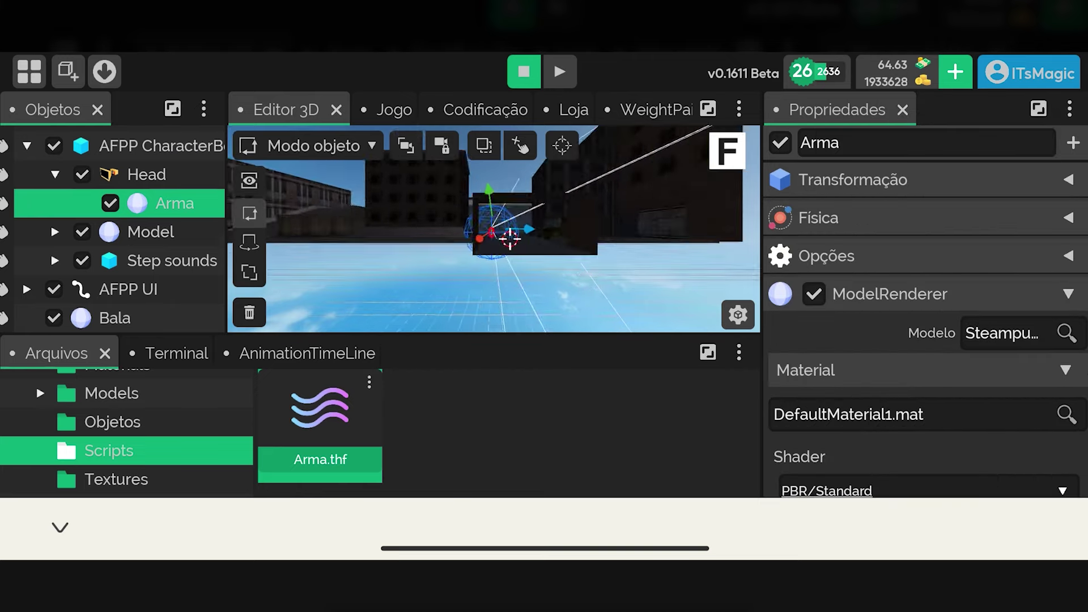
scroll(949, 224, "down", 3)
scroll(1063, 202, "up", 3)
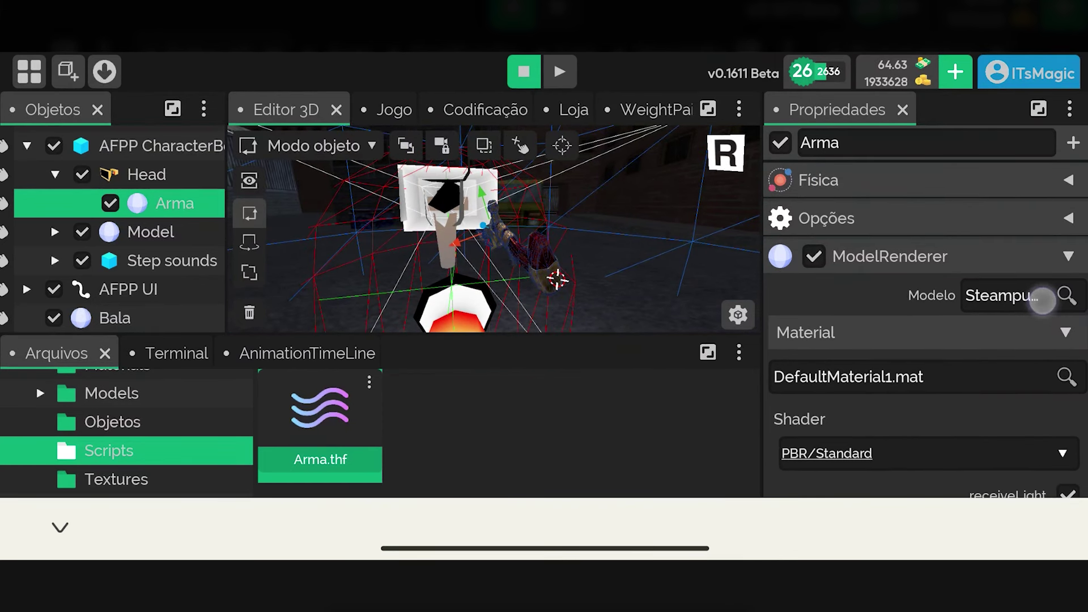
left_click(1067, 255)
left_click(1068, 332)
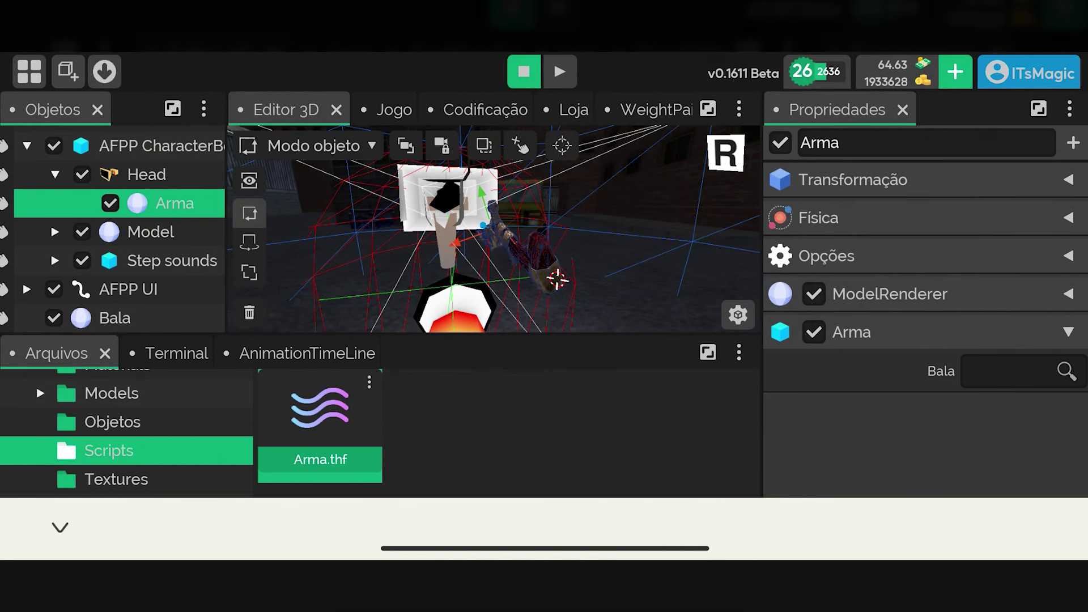
- Pick Bala.go from Files > Objetos for the gun script's Bala field
left_click(1017, 371)
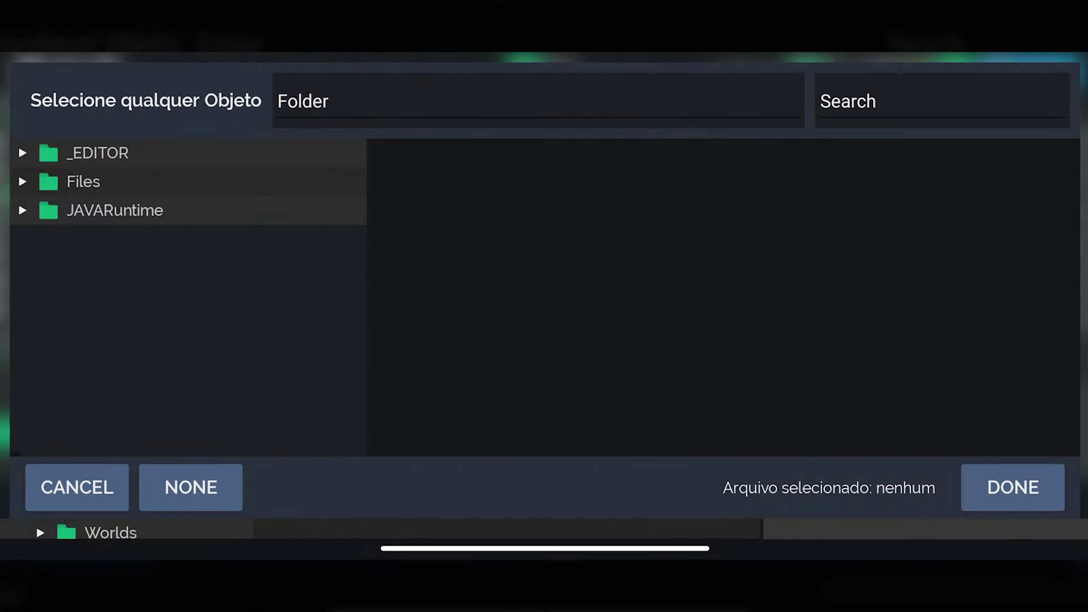
left_click(91, 180)
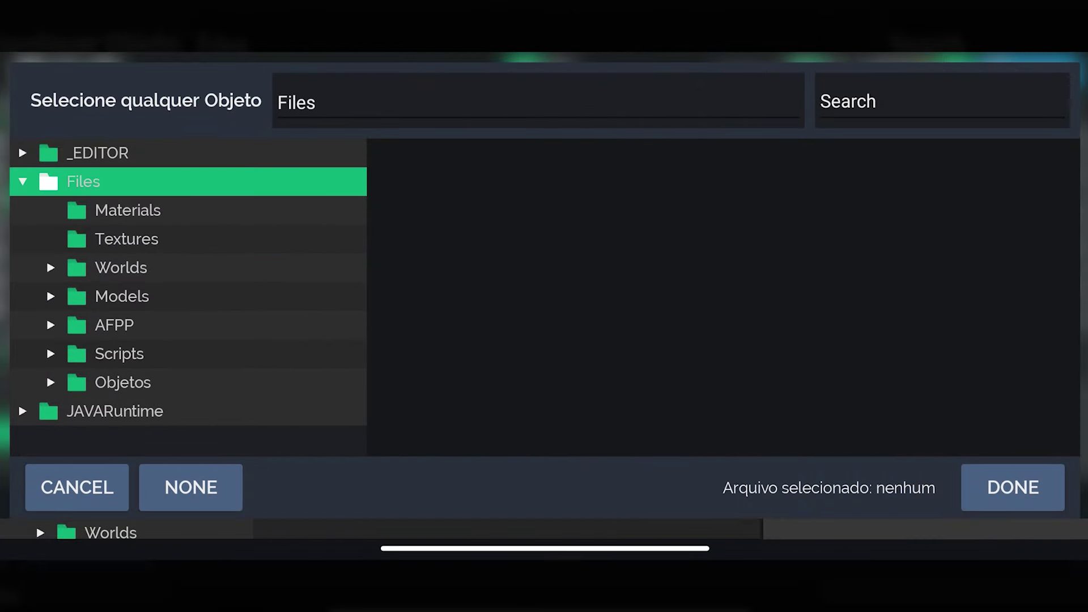
left_click(123, 382)
left_click(454, 194)
left_click(1013, 487)
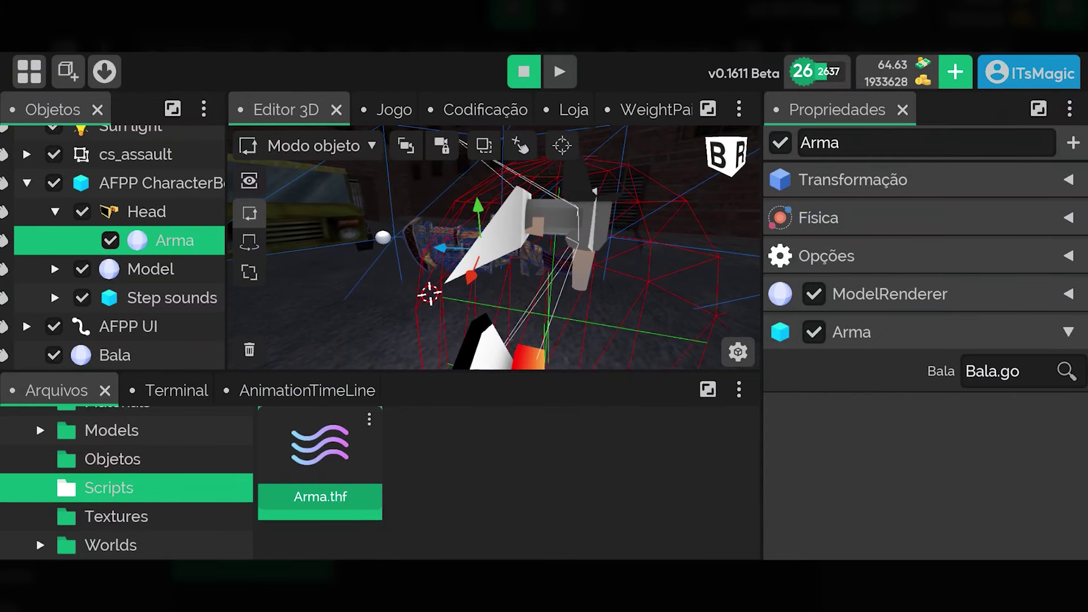
- Start Play and maximize the Jogo panel to full screen
left_click(559, 72)
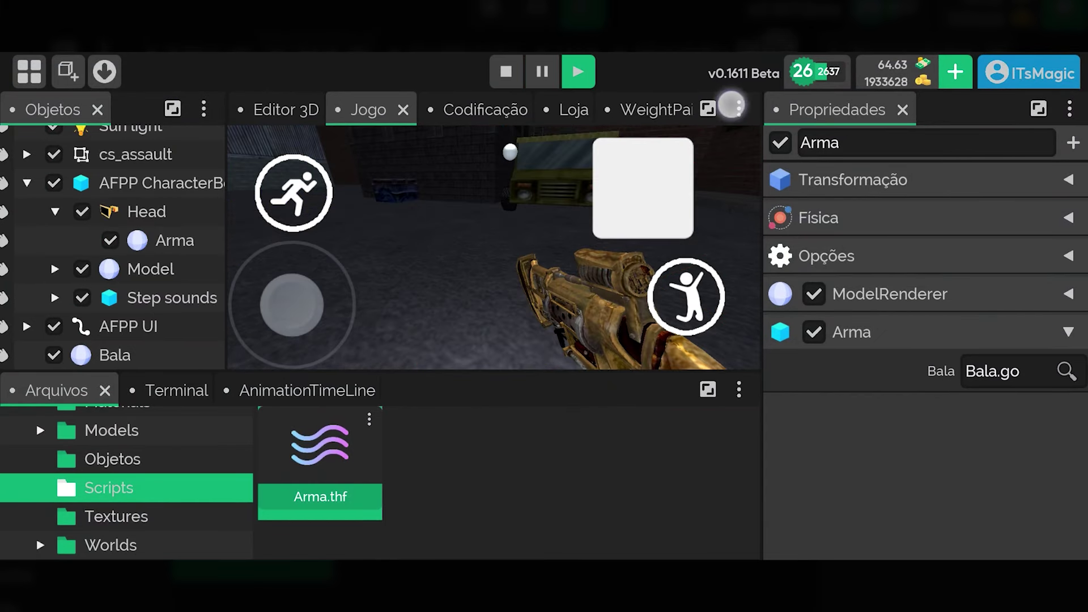
left_click(731, 106)
left_click(708, 109)
- Look around and walk toward the truck while firing Bala bullets
left_click_drag(884, 230, 914, 196)
left_click(966, 359)
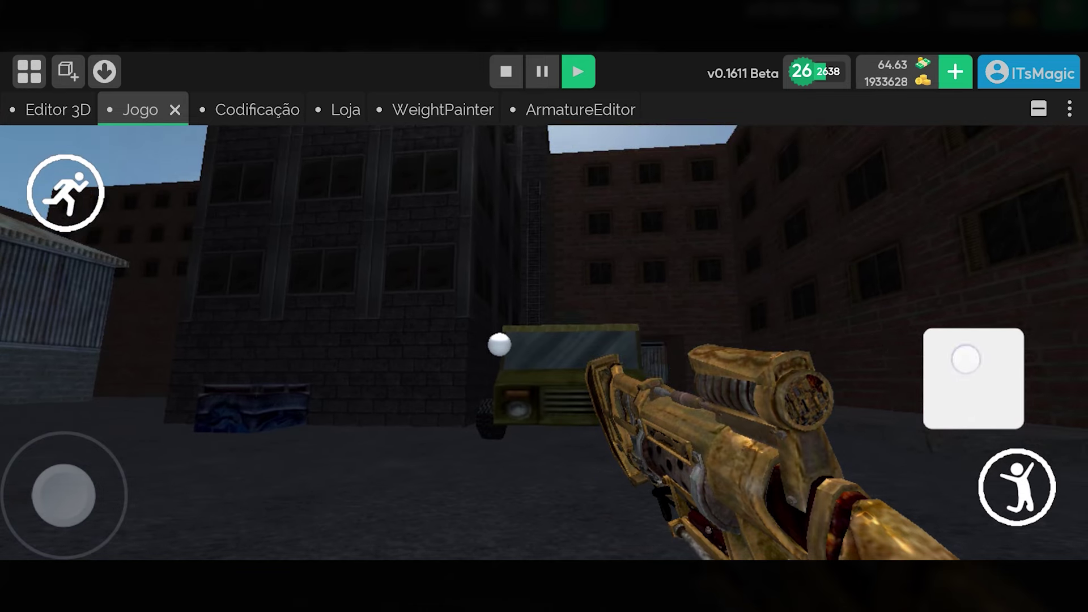
left_click_drag(985, 246, 834, 257)
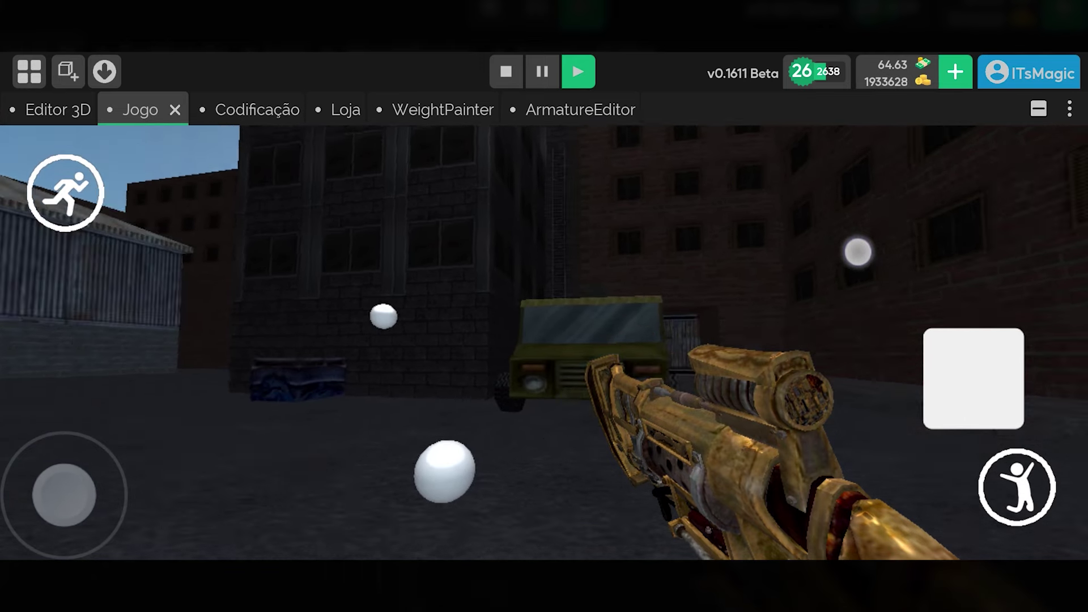
left_click_drag(63, 495, 102, 498)
left_click_drag(833, 257, 802, 253)
mouse_move(103, 498)
left_mouse_down()
mouse_move(51, 496)
mouse_move(82, 548)
mouse_move(57, 544)
left_mouse_up()
- Fire a volley of bullets while turning and moving around the street
left_click(988, 381)
left_click_drag(988, 381, 981, 390)
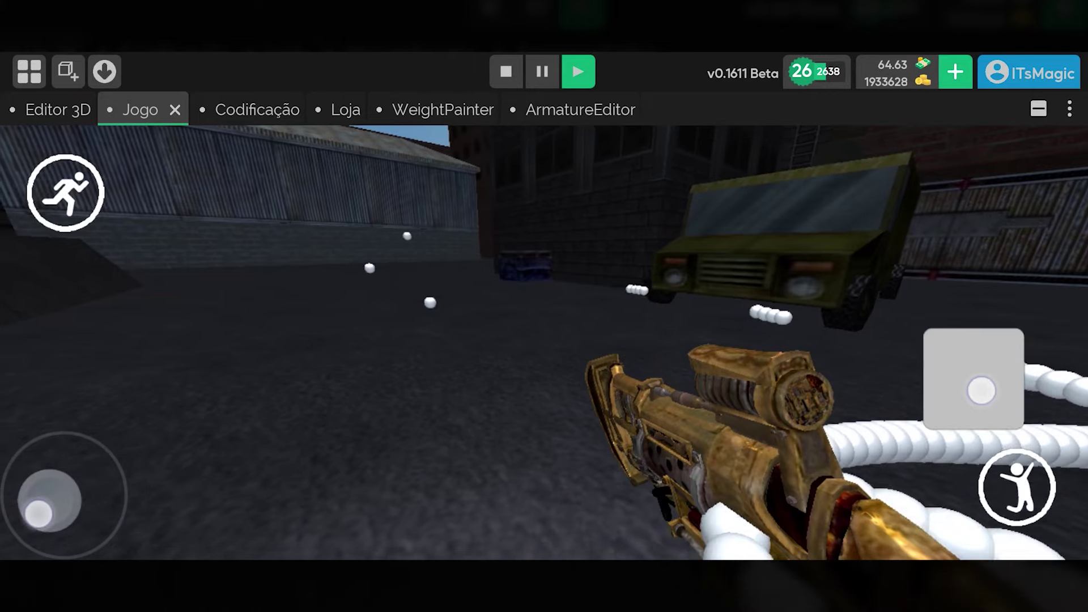
left_click_drag(38, 515, 37, 404)
left_click_drag(777, 389, 803, 388)
left_click_drag(36, 405, 19, 444)
left_click_drag(802, 388, 870, 403)
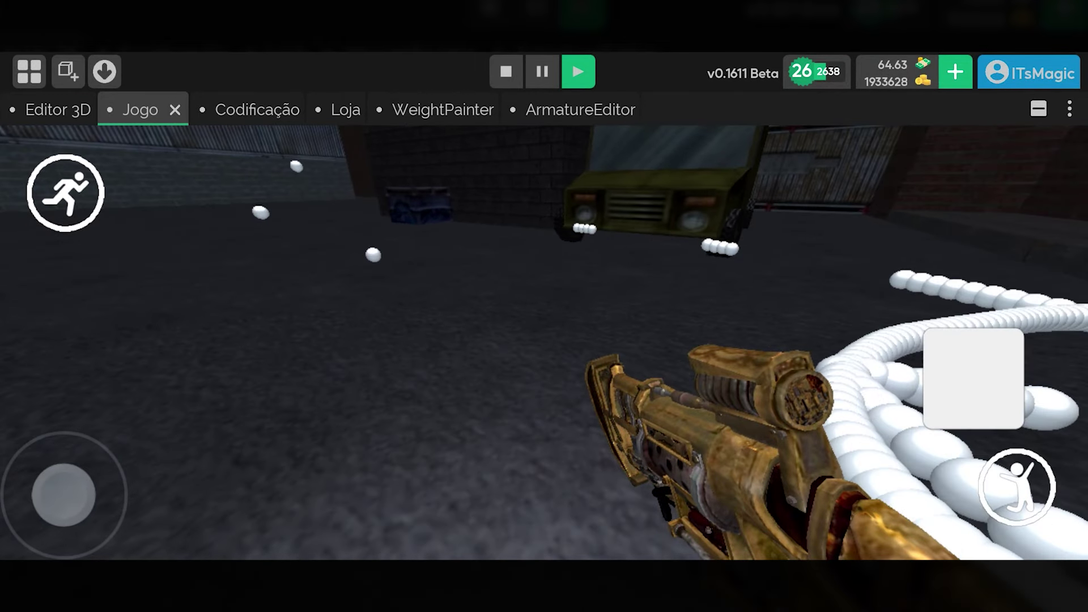
- Stop the running game and return to the 3D scene view
left_click(495, 68)
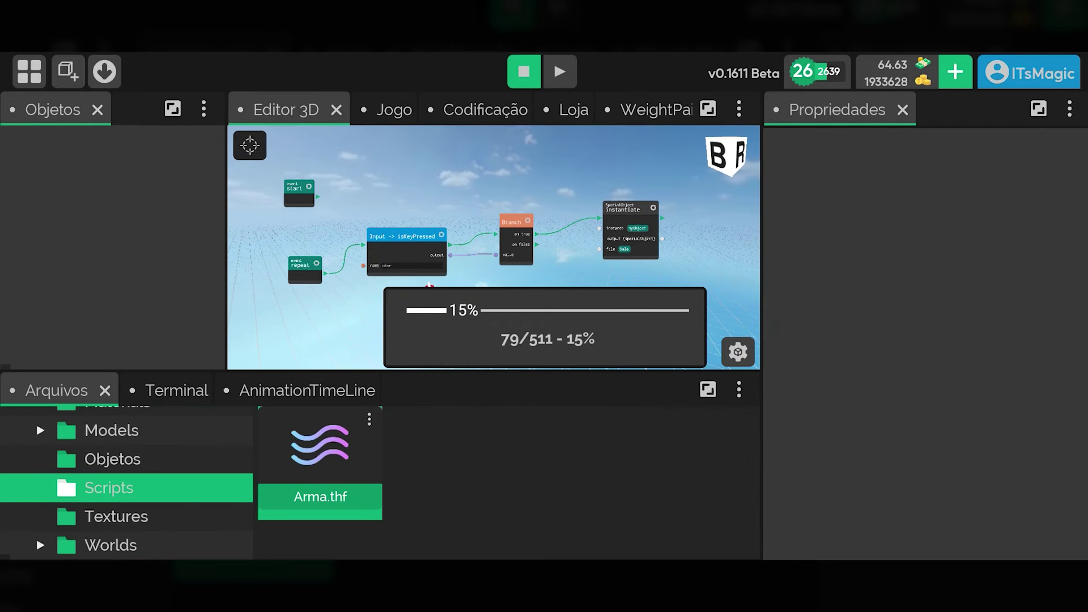
left_click(486, 107)
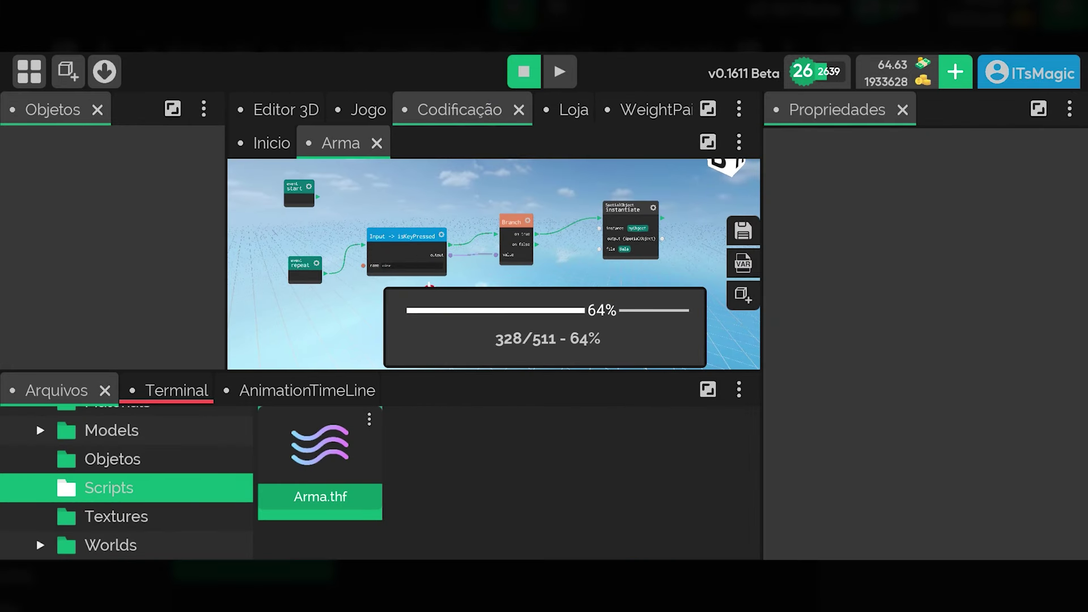
left_click(276, 97)
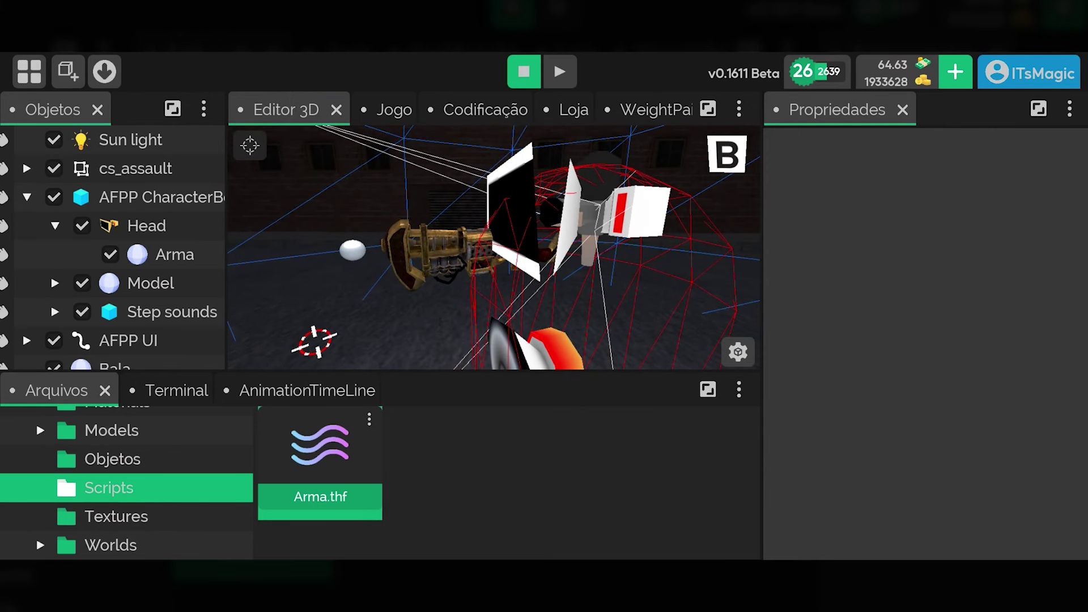
left_click_drag(56, 299, 52, 240)
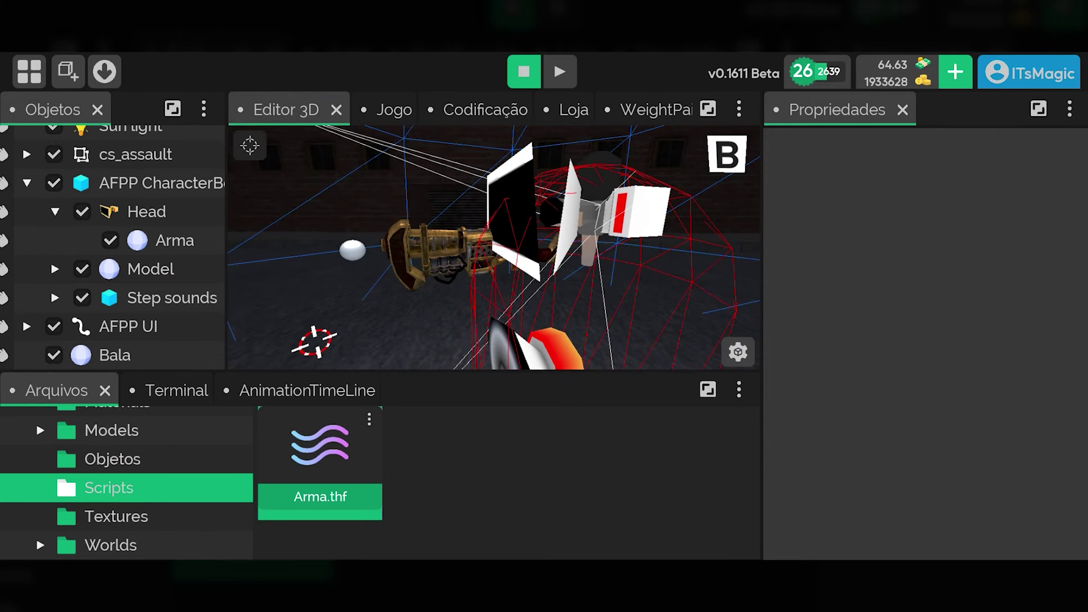
- Create a new ThermalFlow script named Bala in the Scripts folder
right_click(515, 483)
left_click(608, 391)
left_click(792, 264)
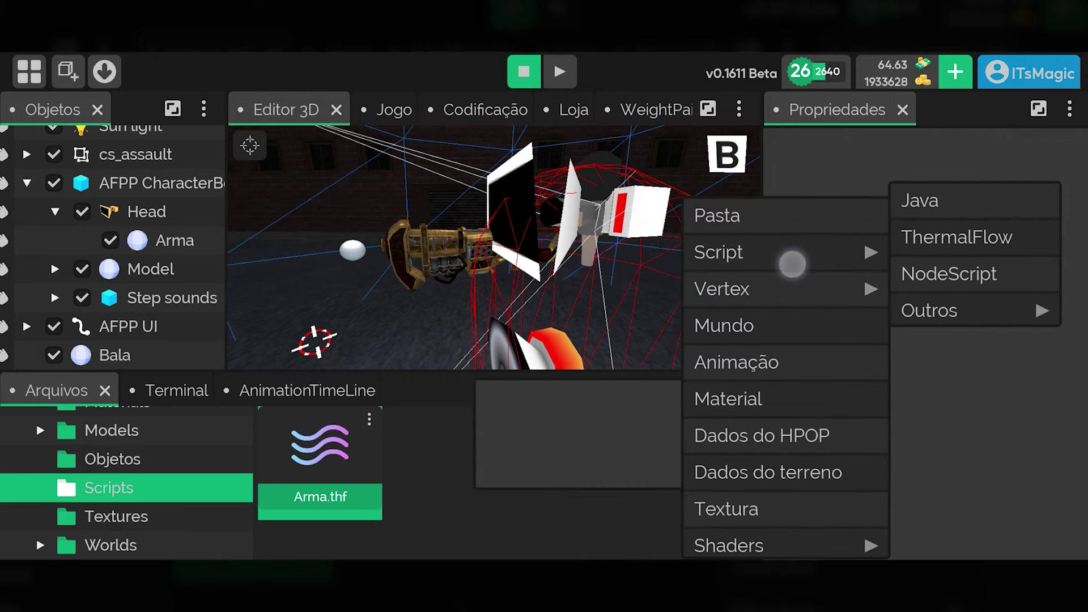
left_click(921, 233)
left_click(311, 308)
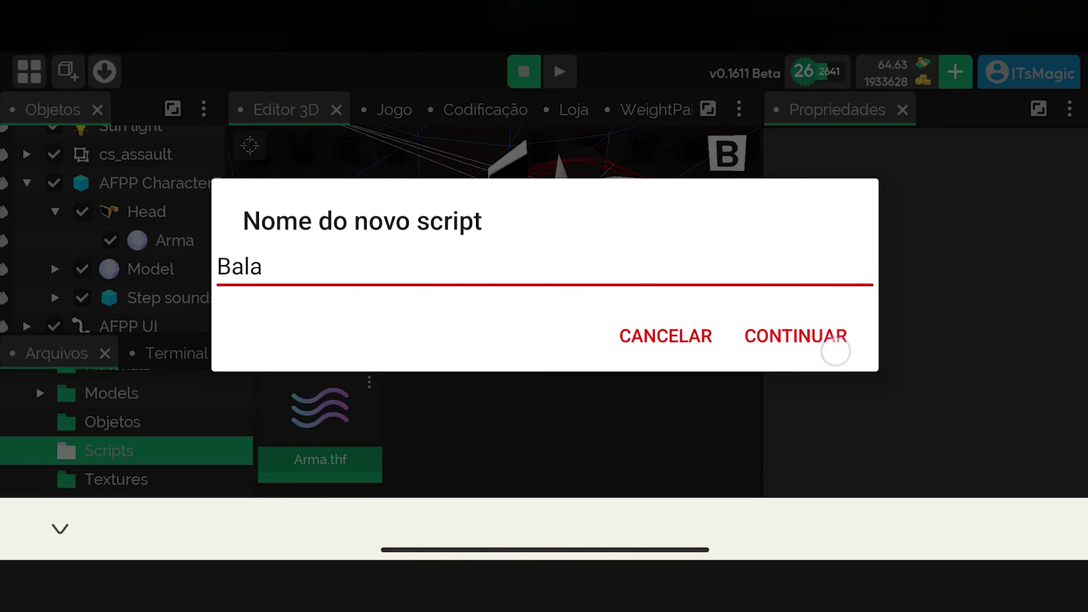
left_click(835, 352)
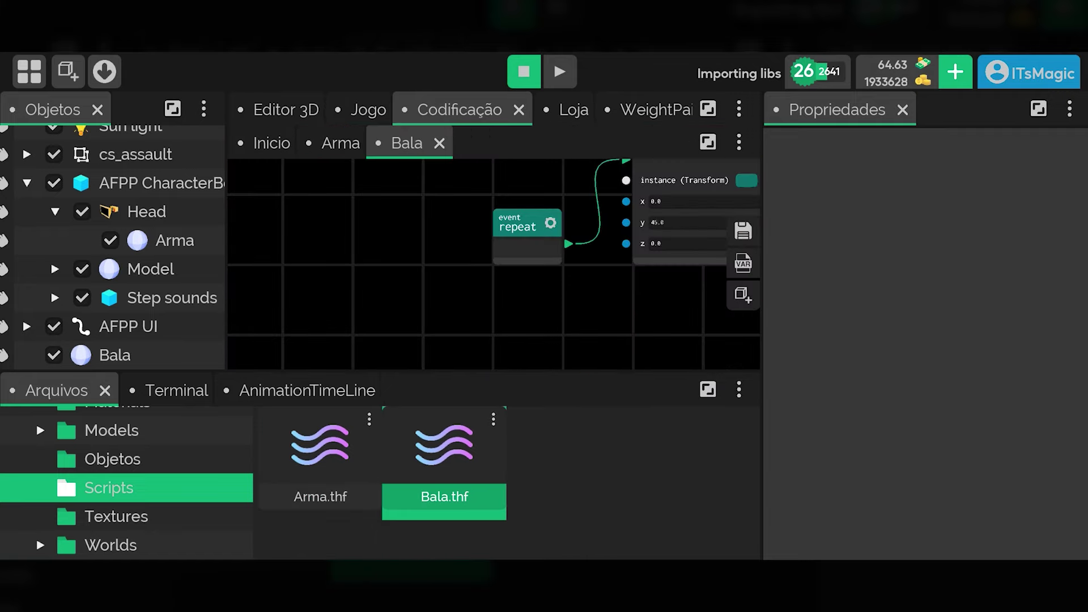
- Open Bala.thf in the node editor and delete its default rotateInSeconds node
left_click(708, 109)
scroll(553, 396, "down", 3)
left_click_drag(481, 461, 337, 450)
left_click(686, 199)
left_click(734, 214)
left_click(766, 326)
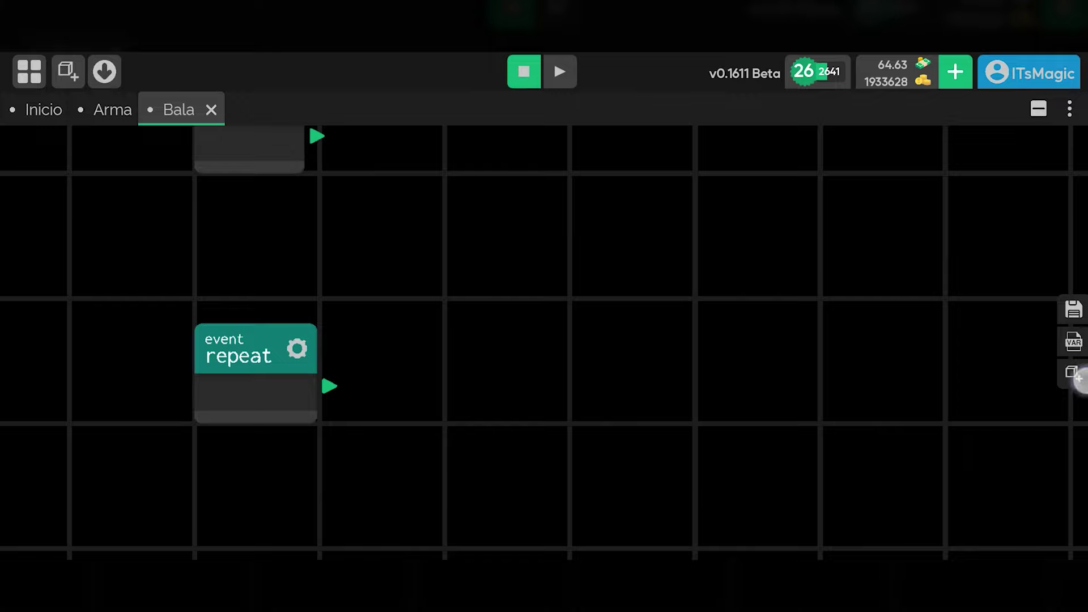
- Search 'move' and add the three-float SpatialObject moveInSeconds node to the canvas
left_click(1079, 378)
left_click(936, 522)
left_click(566, 158)
type("move")
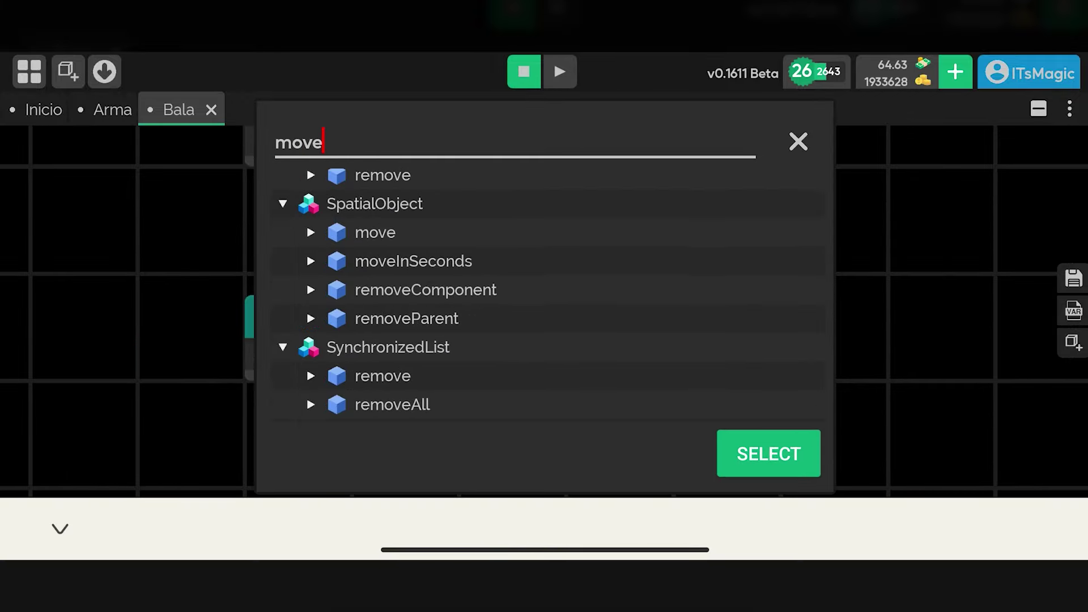
left_click_drag(540, 236, 576, 244)
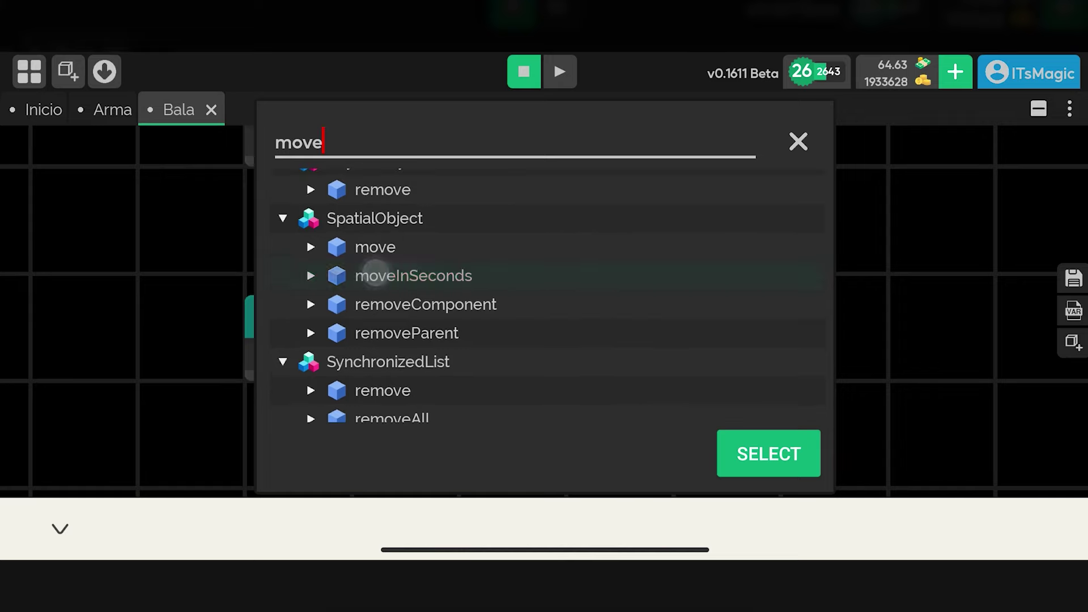
left_click(375, 274)
left_click(615, 306)
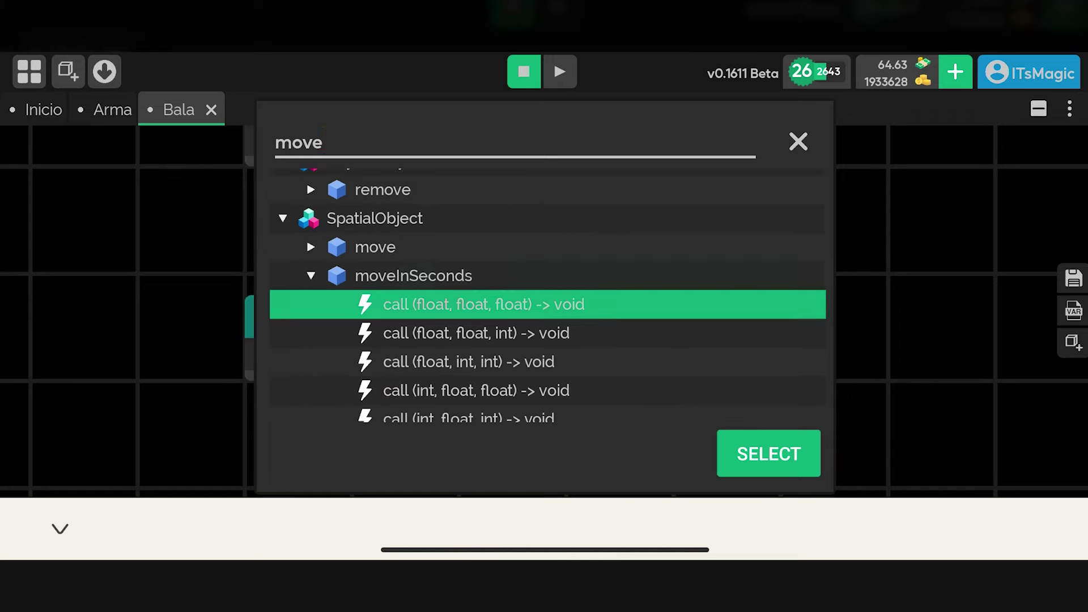
left_click(769, 454)
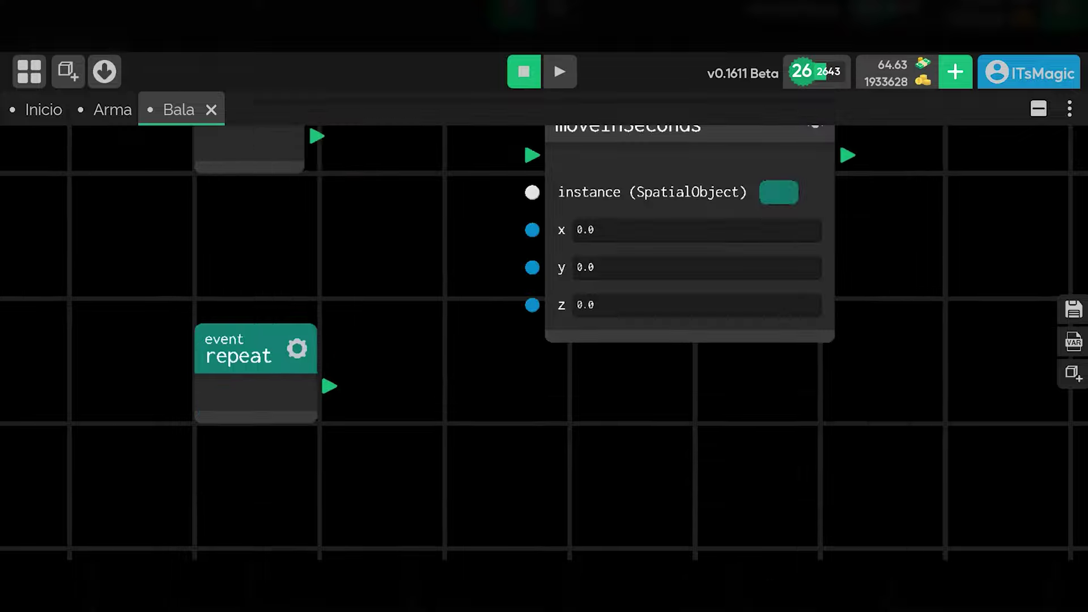
left_click_drag(846, 408, 768, 443)
mouse_move(567, 190)
left_mouse_down()
mouse_move(576, 229)
mouse_move(620, 242)
left_mouse_up()
- Connect repeat to moveInSeconds and set its instance input to myObject
left_click_drag(278, 425, 488, 275)
left_click(704, 300)
left_click(750, 205)
left_click(749, 245)
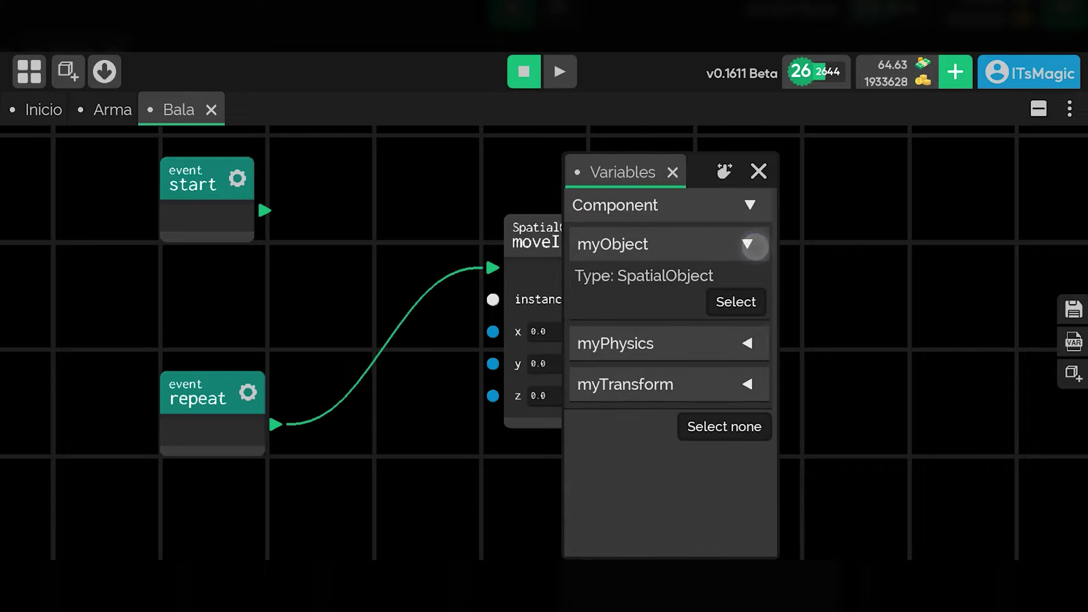
left_click(736, 301)
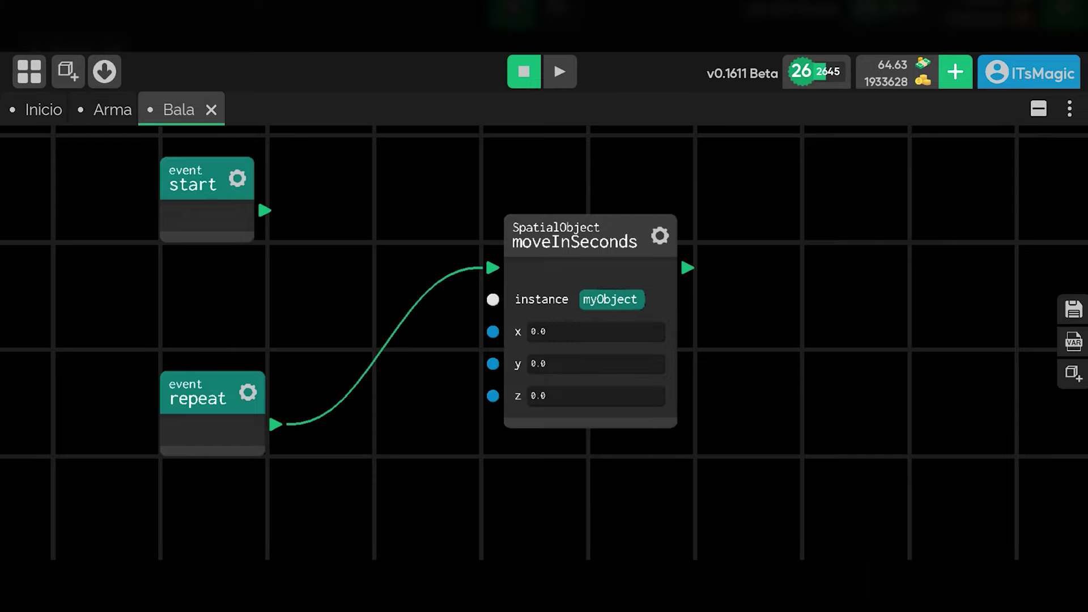
left_click_drag(579, 250, 576, 250)
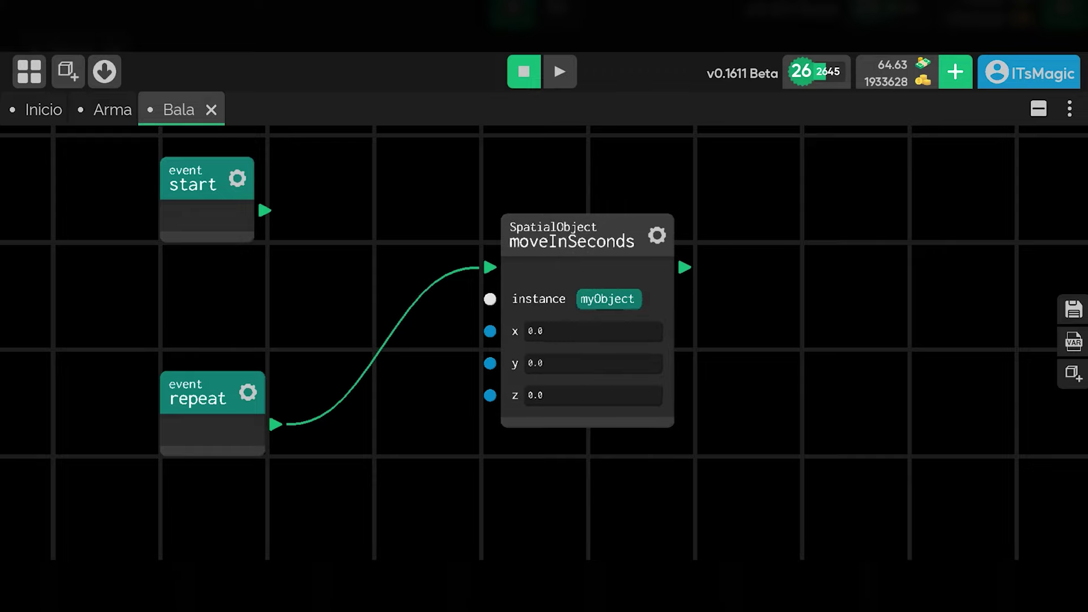
- Set the moveInSeconds z value to 5.0 and save the Bala script
left_click(595, 395)
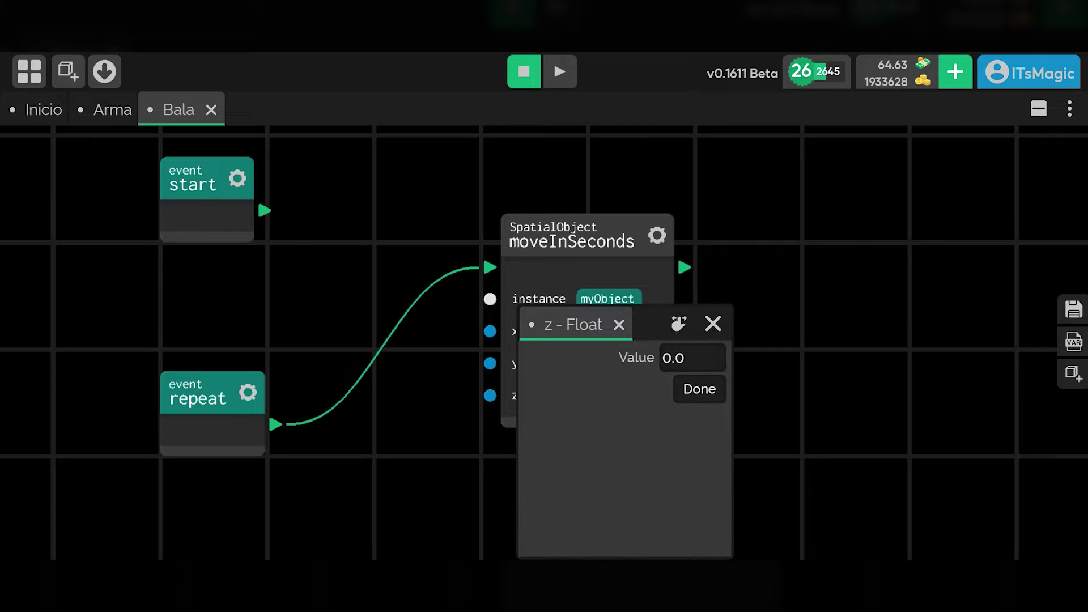
left_click(689, 357)
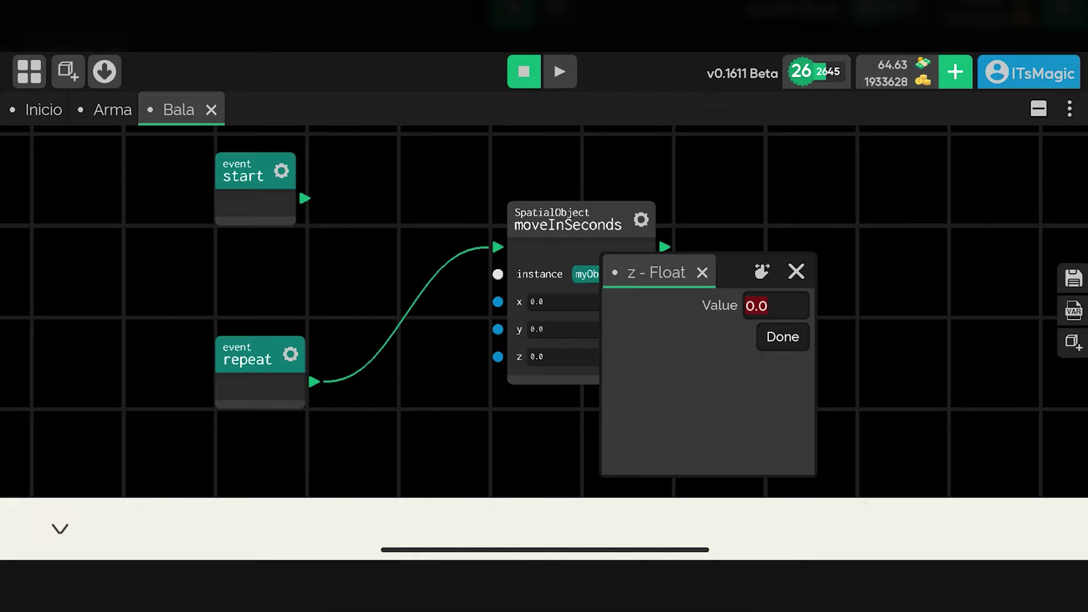
type("5")
left_click(788, 337)
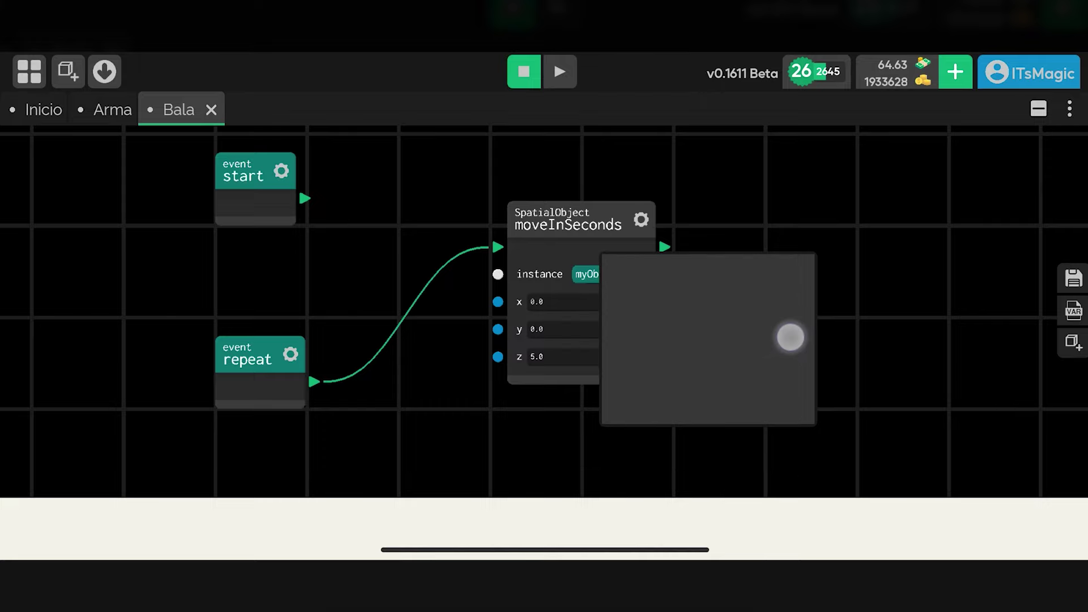
left_click(1074, 309)
left_click(1038, 108)
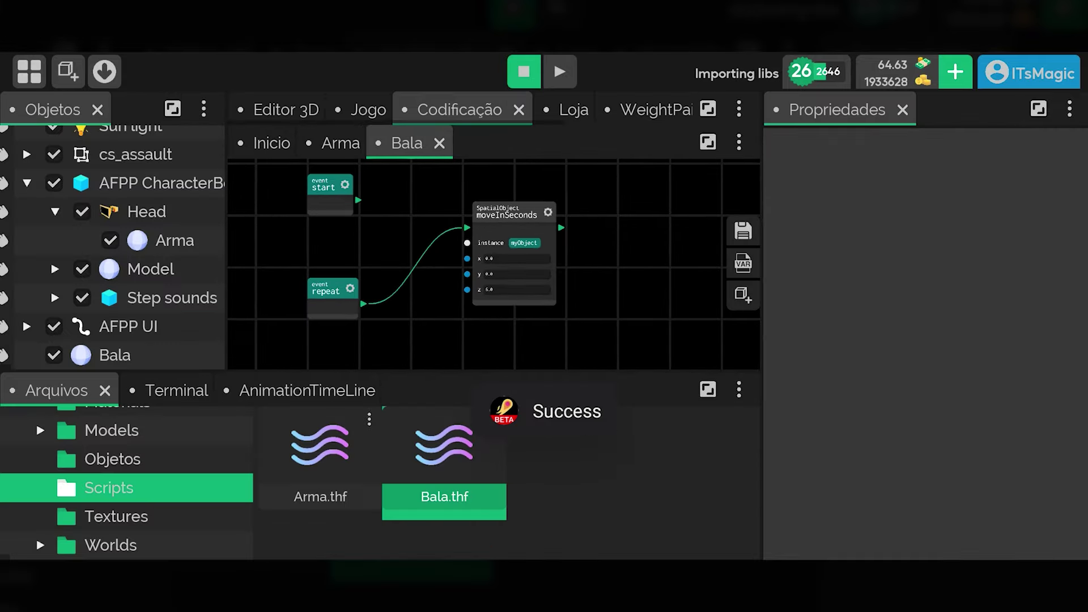
- Add the Bala script as a component on the Bala object
left_click(154, 353)
left_click(257, 108)
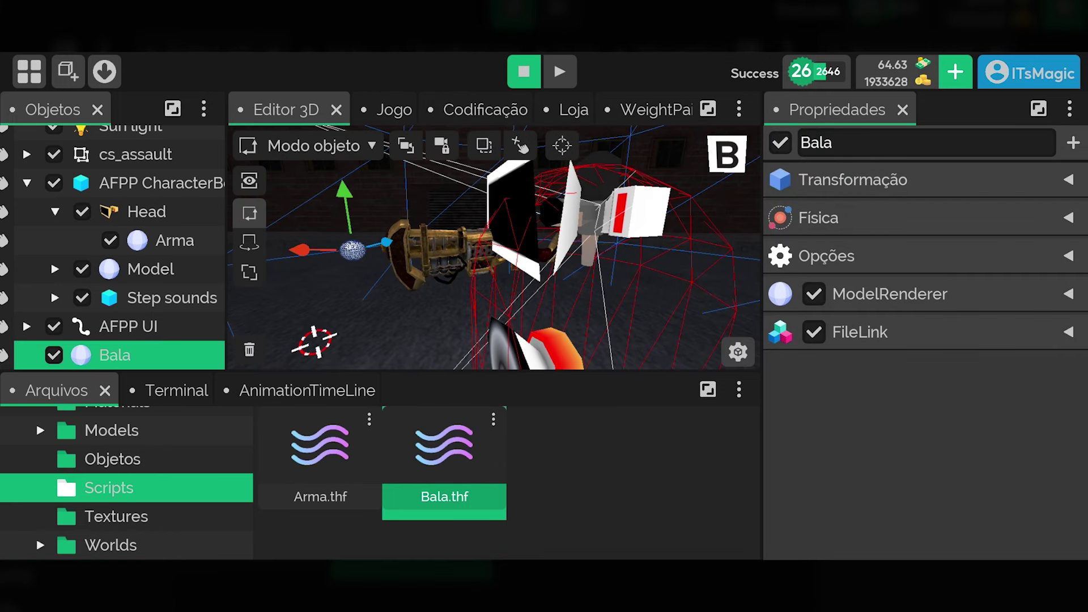
left_click(1073, 142)
left_click_drag(948, 442, 947, 121)
left_click(964, 495)
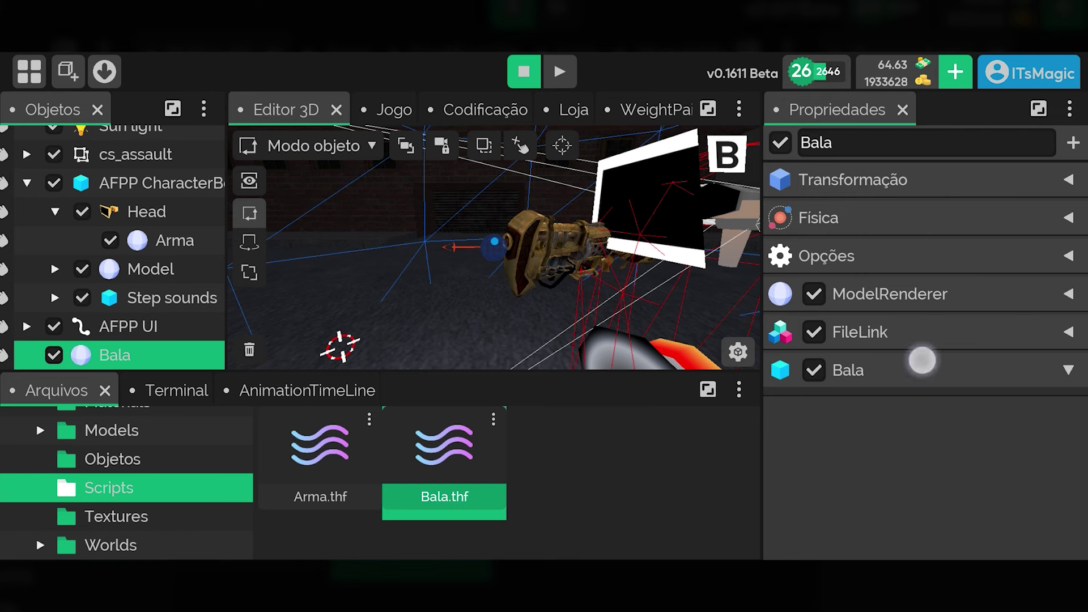
- Place a copy of the Bala.go prefab from the Objetos folder into the world
left_click(922, 361)
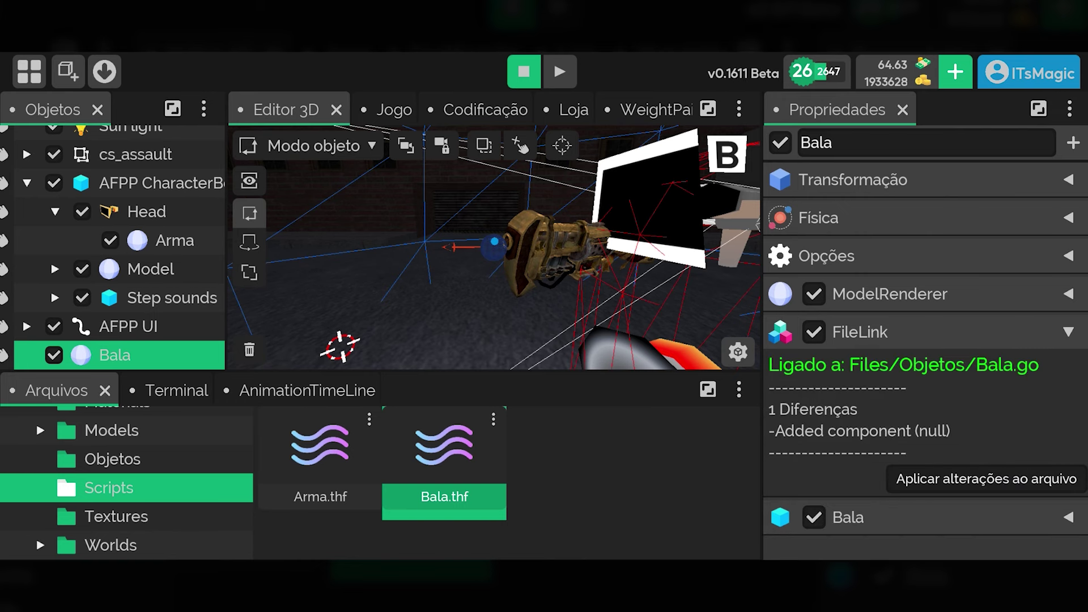
left_click_drag(468, 310, 442, 301)
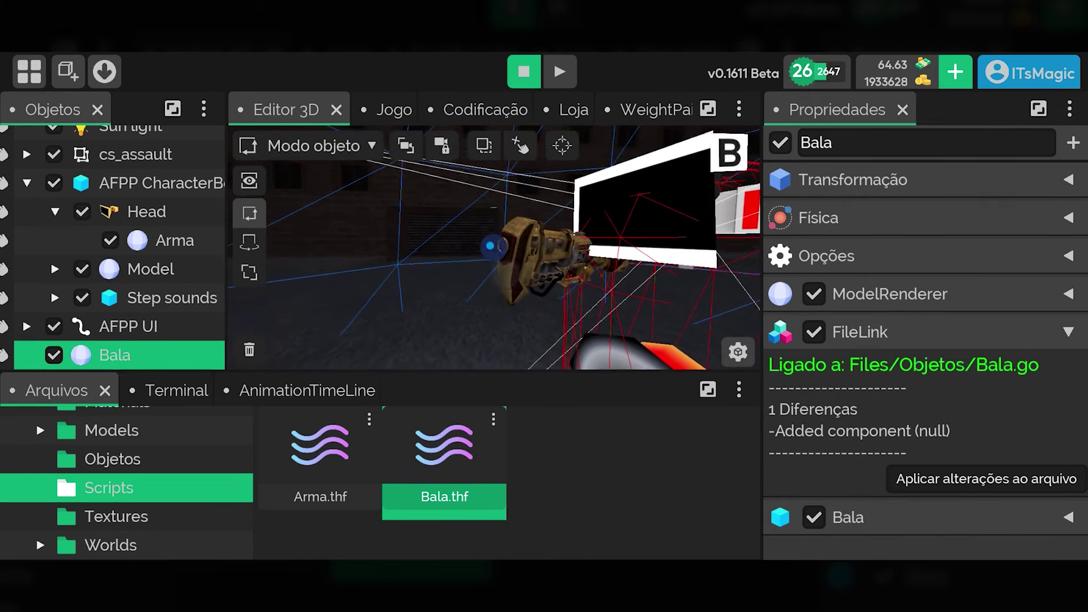
left_click(125, 471)
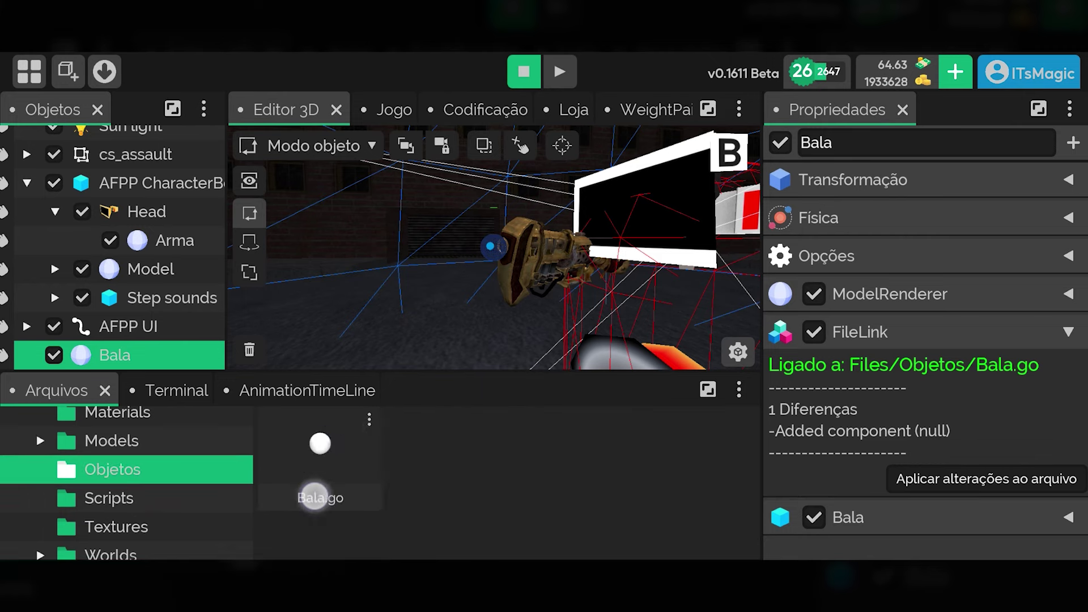
right_click(333, 467)
left_click(316, 503)
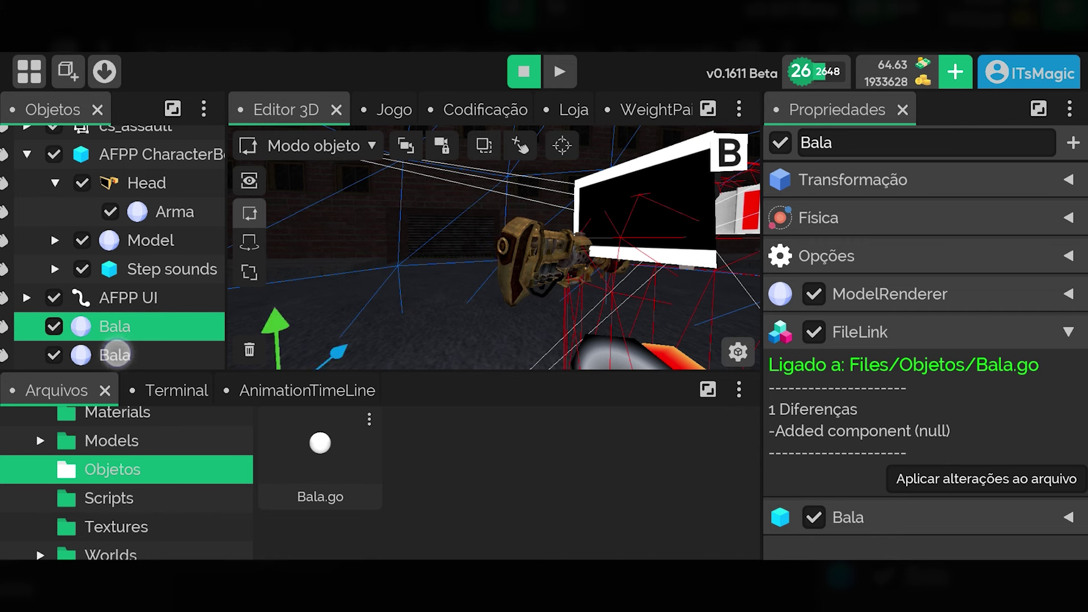
- Reselect the Bala object and apply its changes to the Bala.go prefab
left_click(115, 355)
left_click(925, 359)
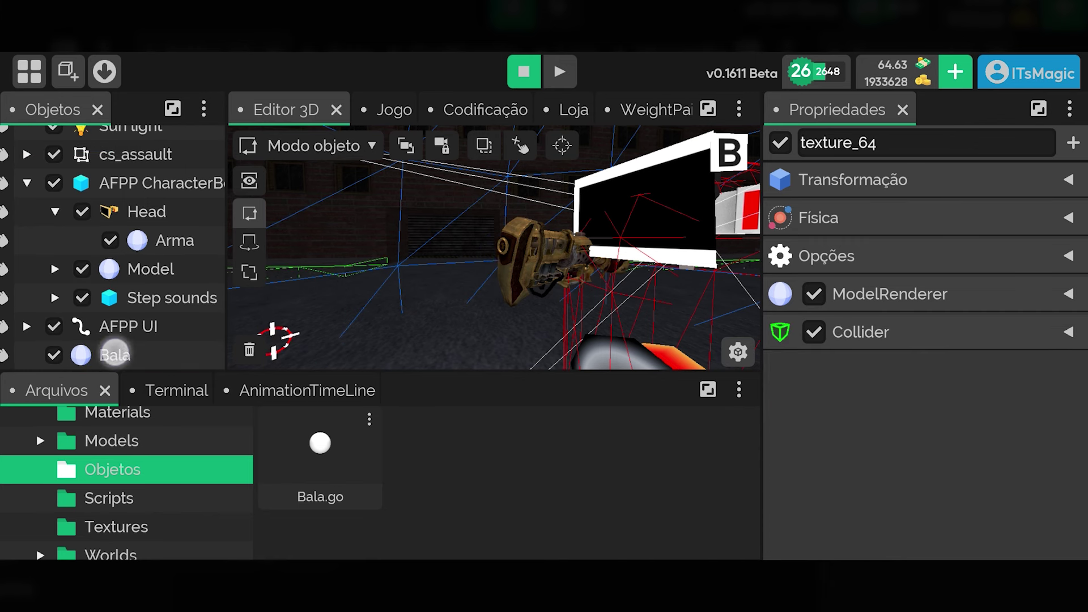
left_click(116, 355)
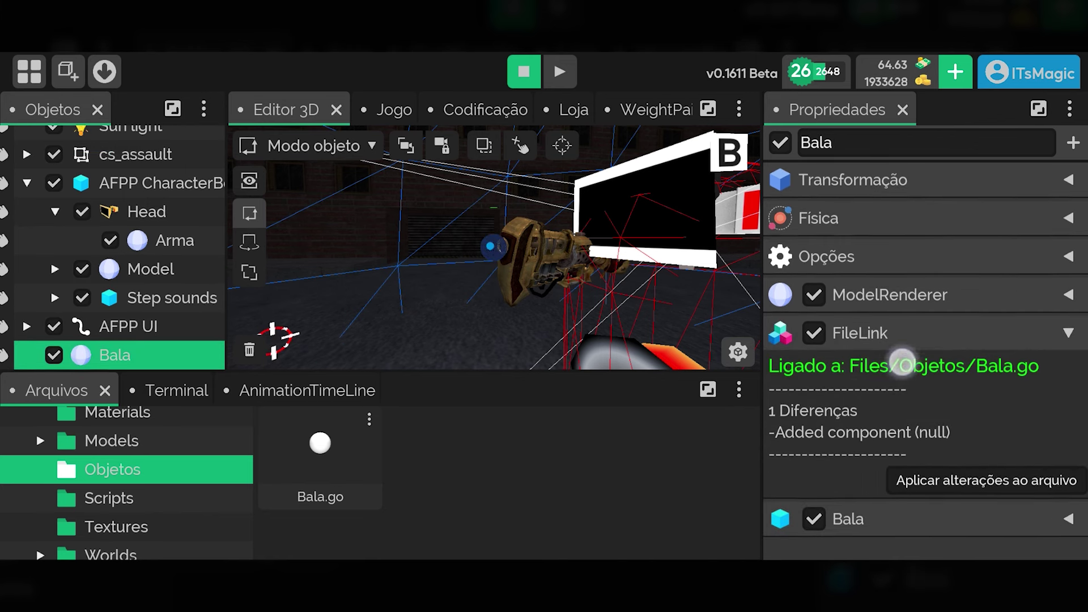
left_click(955, 480)
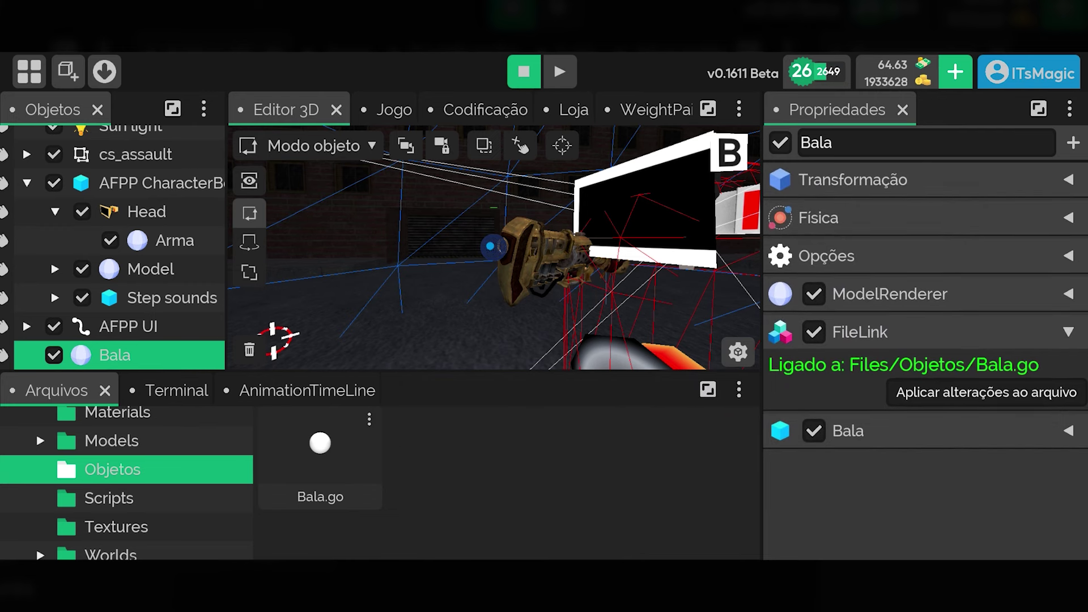
- Collapse the Bala object's FileLink details and start the game
right_click(139, 354)
left_click(619, 459)
right_click(114, 356)
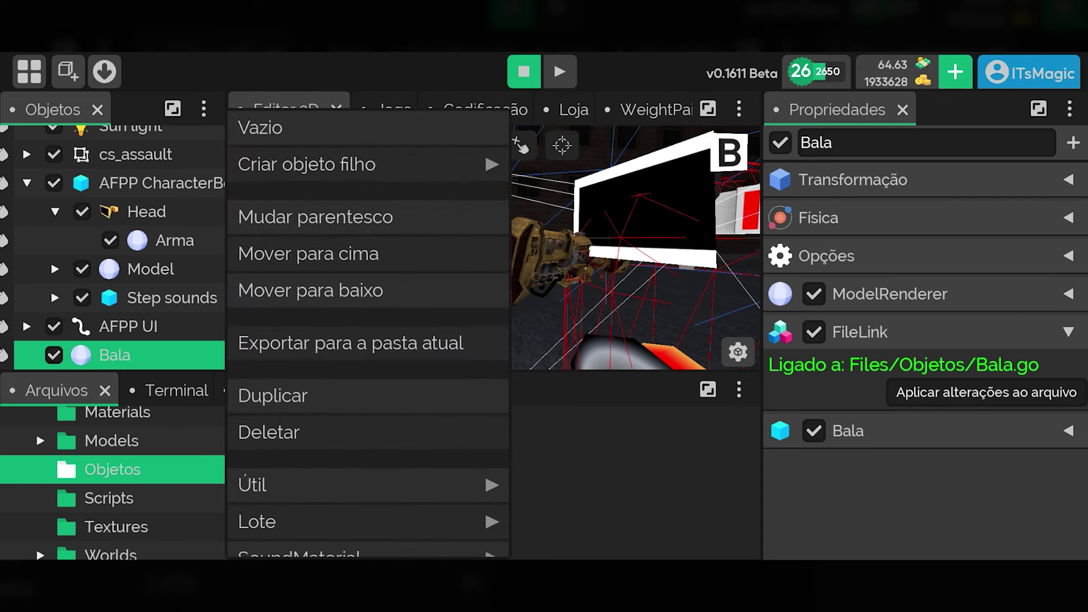
left_click(603, 468)
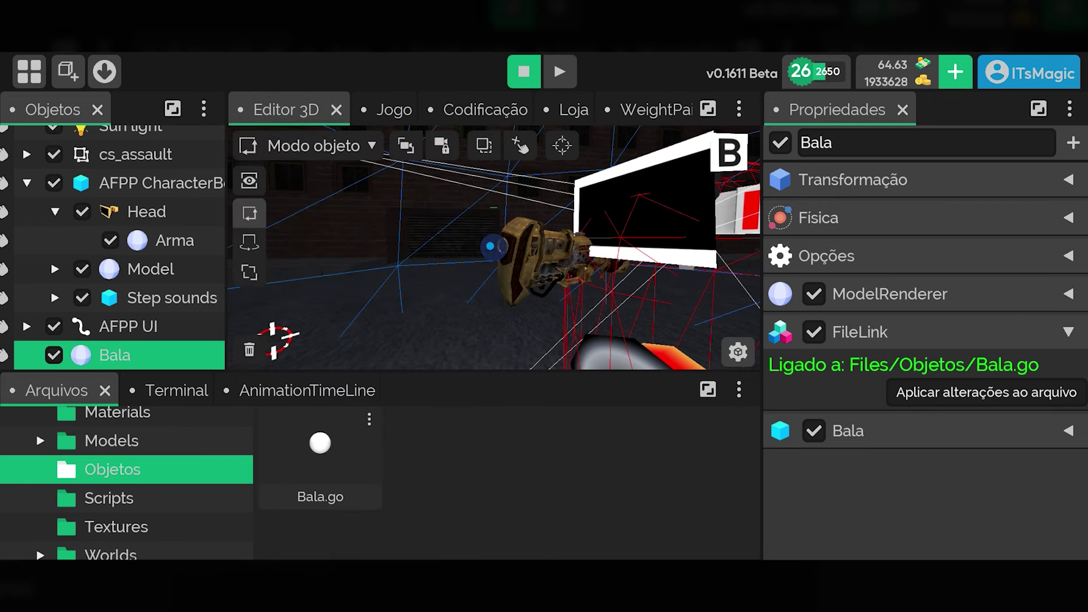
left_click(900, 333)
left_click(879, 328)
left_click(883, 329)
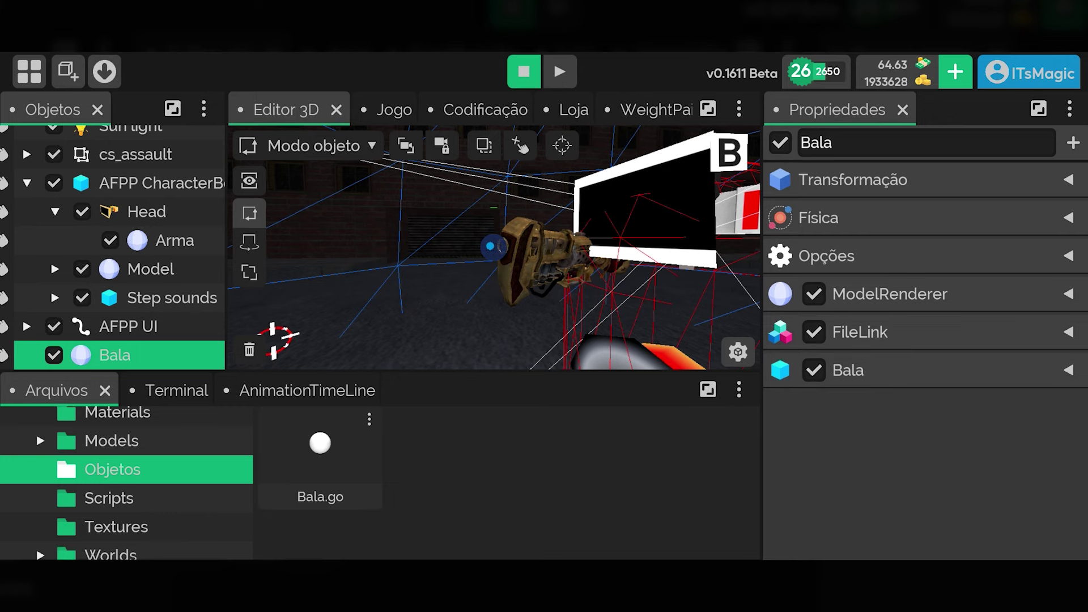
left_click(560, 71)
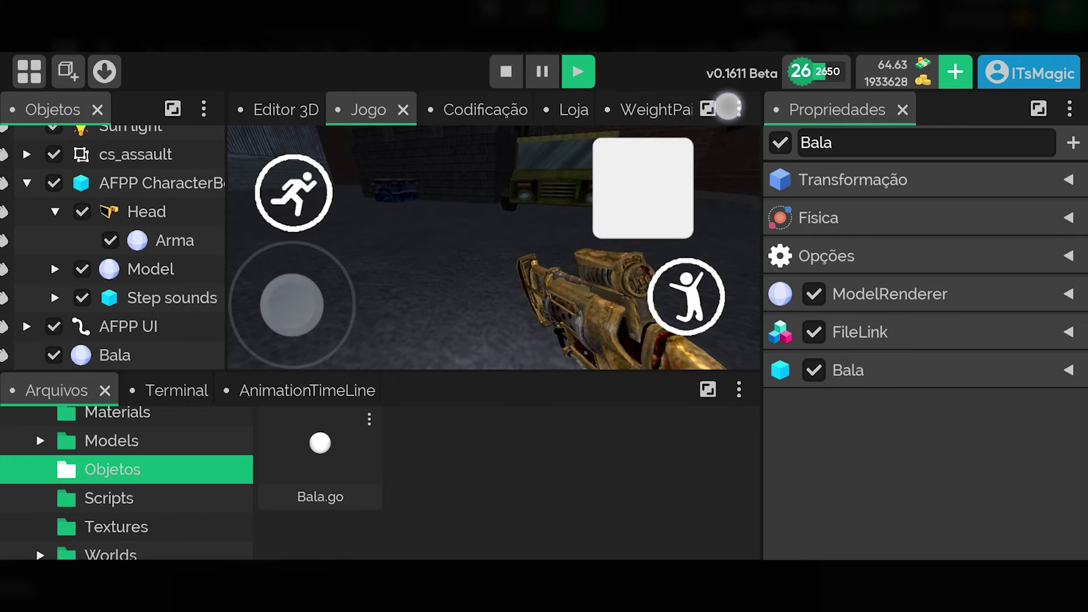
- Play full-screen, look around and fire a stream of white bullets, then stop the game
left_click(729, 107)
left_click(711, 108)
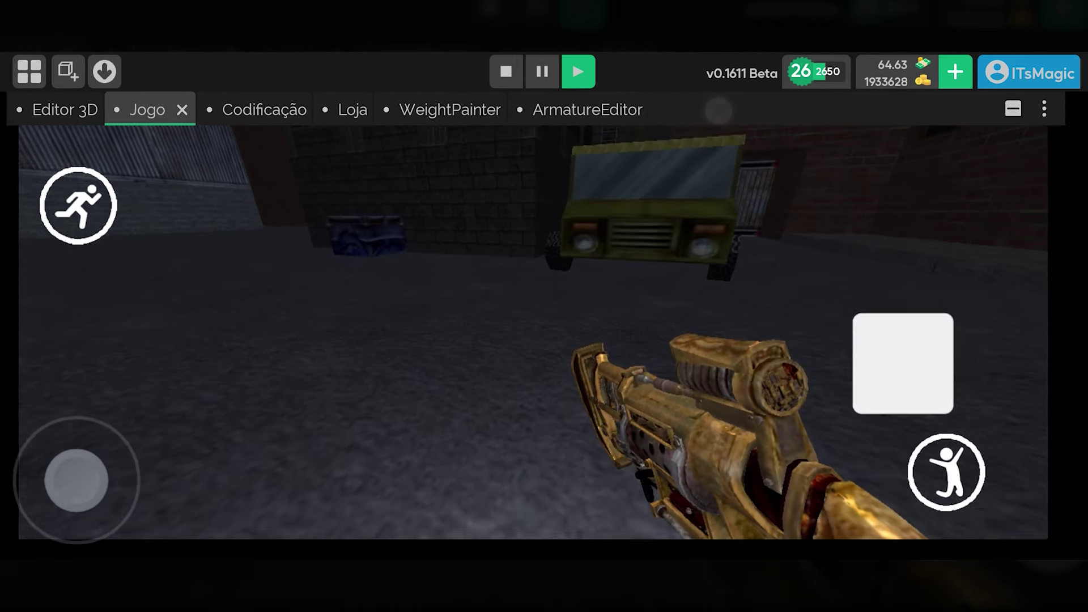
left_click_drag(595, 170, 663, 267)
left_click(974, 378)
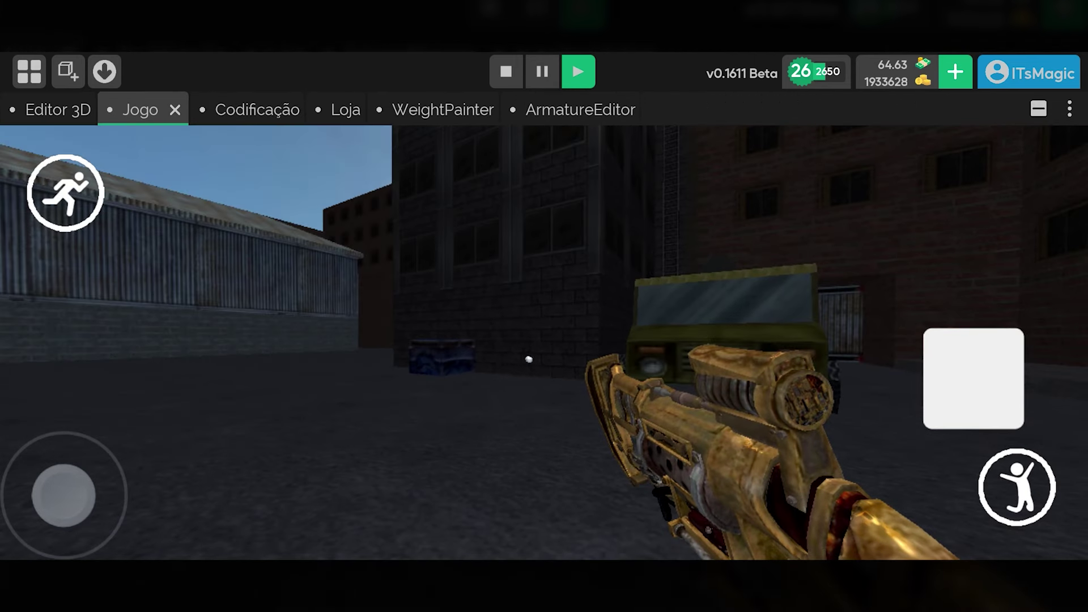
left_click_drag(808, 436, 731, 433)
mouse_move(64, 495)
left_mouse_down()
mouse_move(40, 519)
mouse_move(46, 420)
left_mouse_up()
left_click(965, 382)
left_click(961, 389)
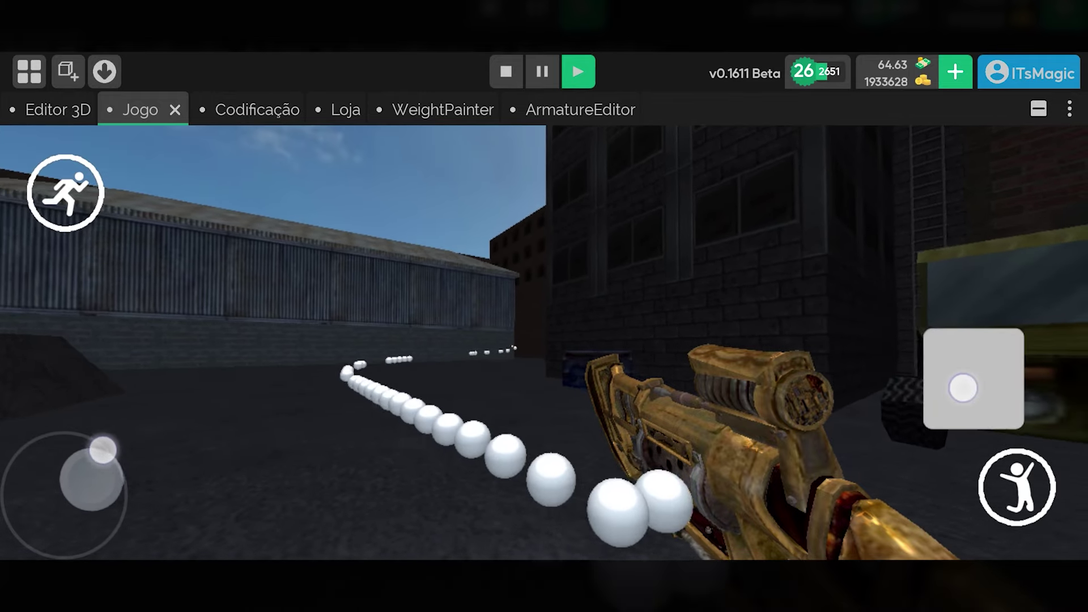
left_click(506, 71)
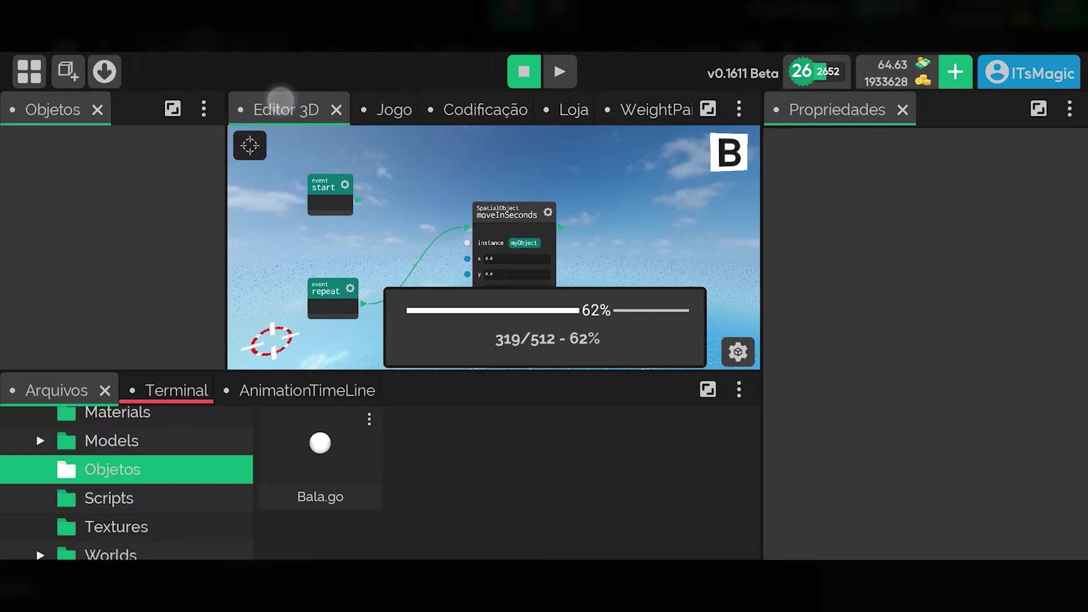
left_click(159, 230)
left_click(170, 258)
left_click_drag(750, 306, 996, 270)
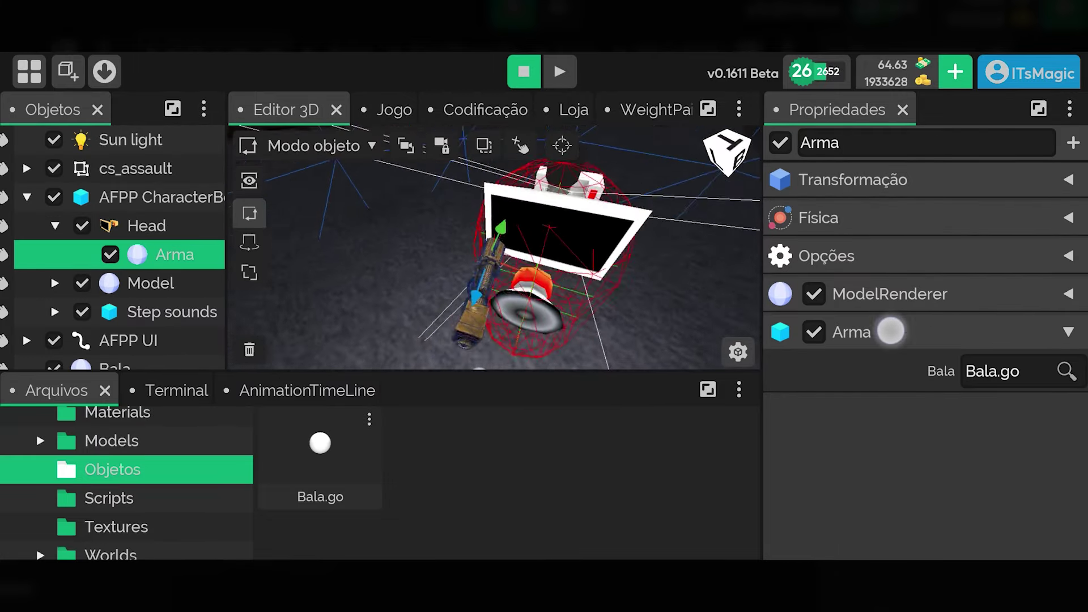
mouse_move(779, 292)
left_mouse_down()
mouse_move(611, 275)
mouse_move(870, 277)
left_mouse_up()
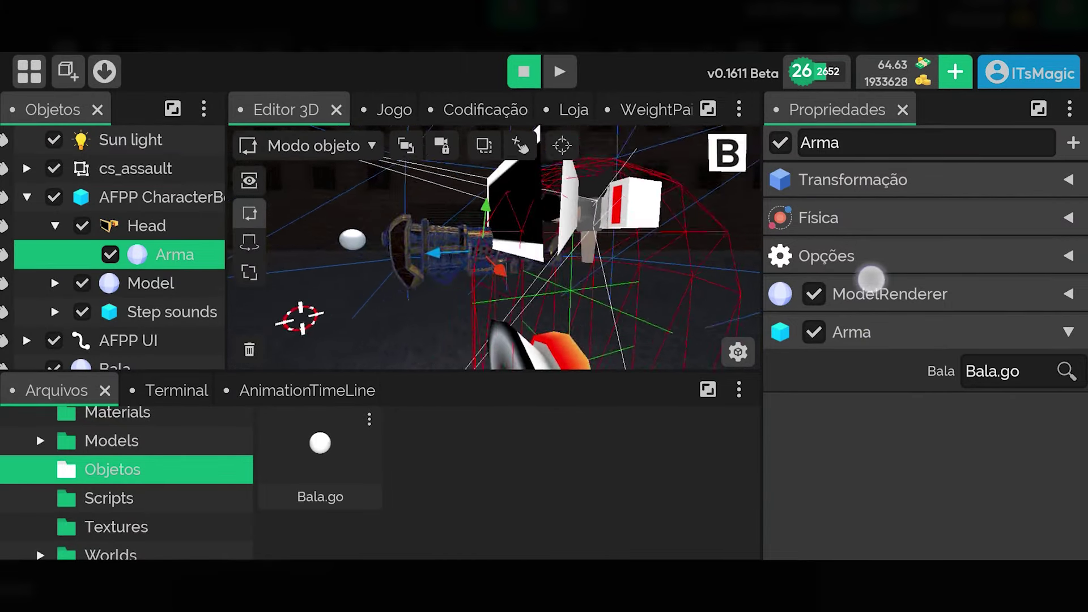
left_click(165, 252)
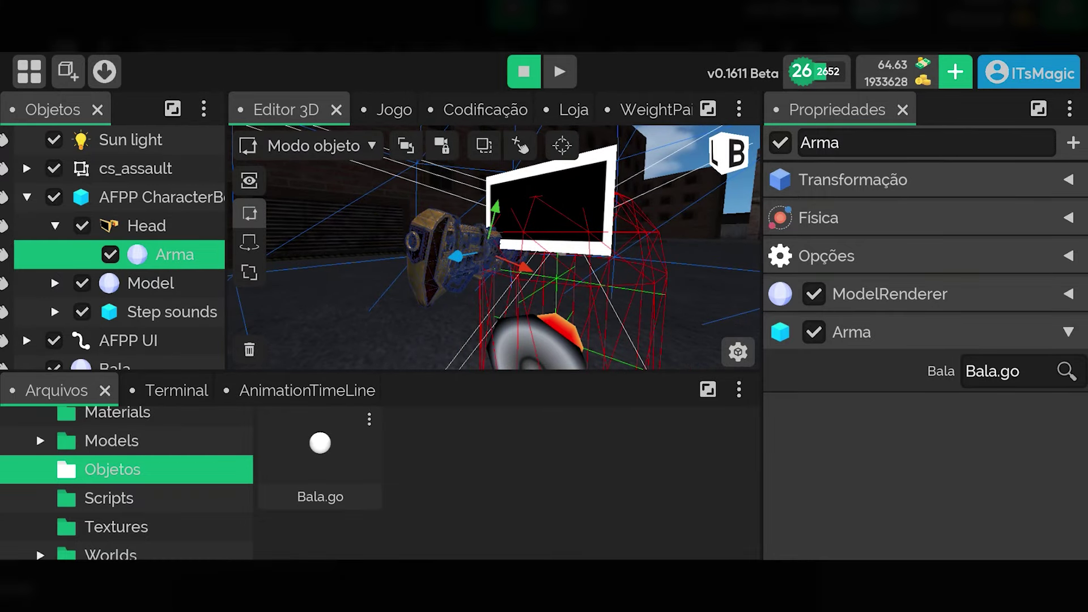
left_click(708, 109)
left_click_drag(802, 291, 567, 340)
mouse_move(735, 243)
left_mouse_down()
mouse_move(824, 323)
mouse_move(774, 443)
mouse_move(799, 430)
left_mouse_up()
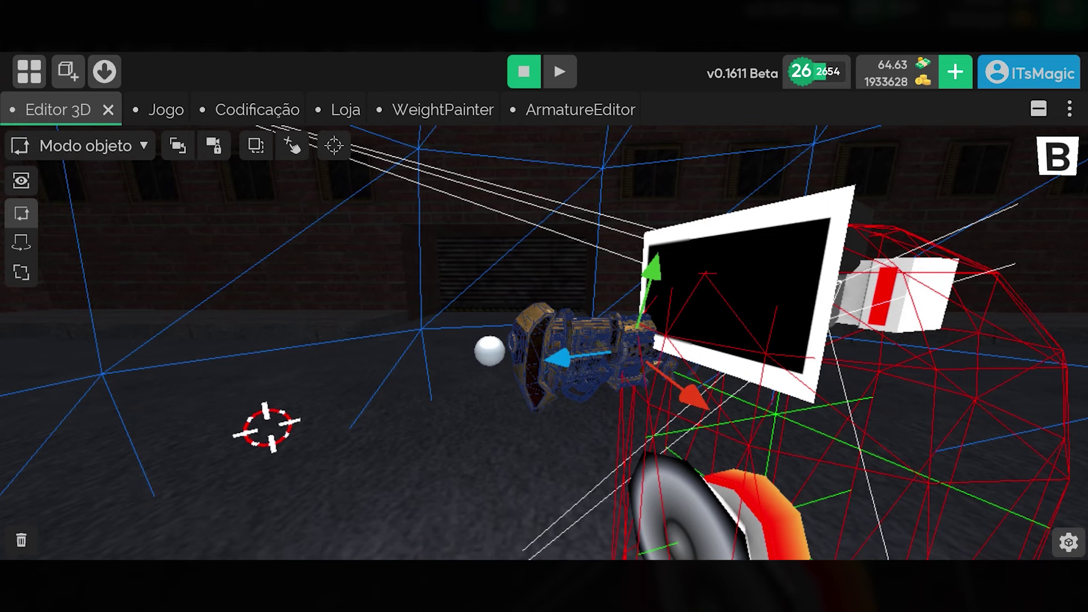
left_click_drag(888, 392, 835, 360)
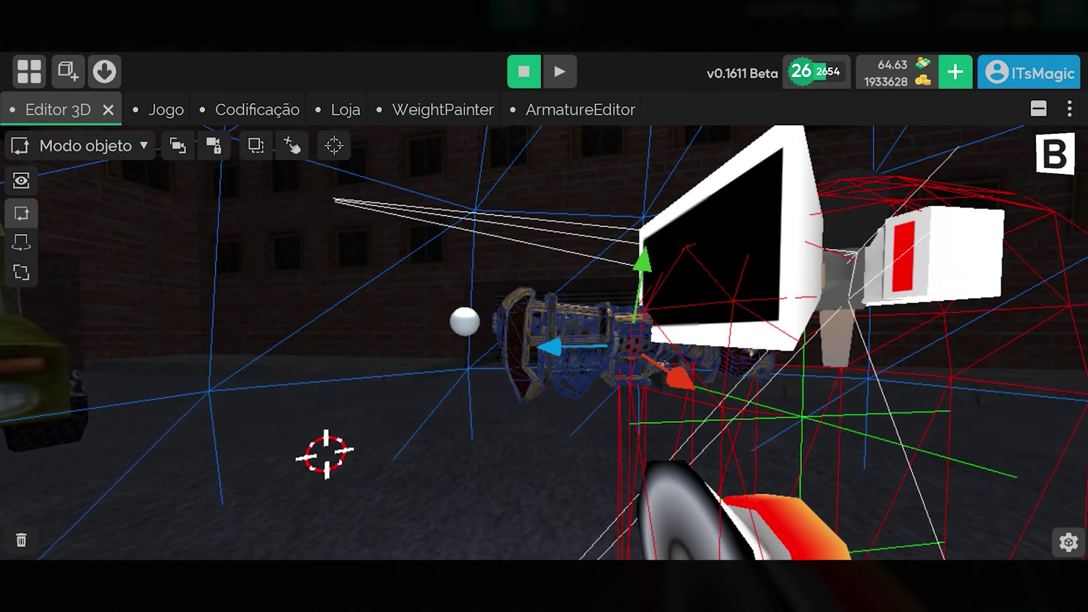
left_click_drag(910, 400, 906, 428)
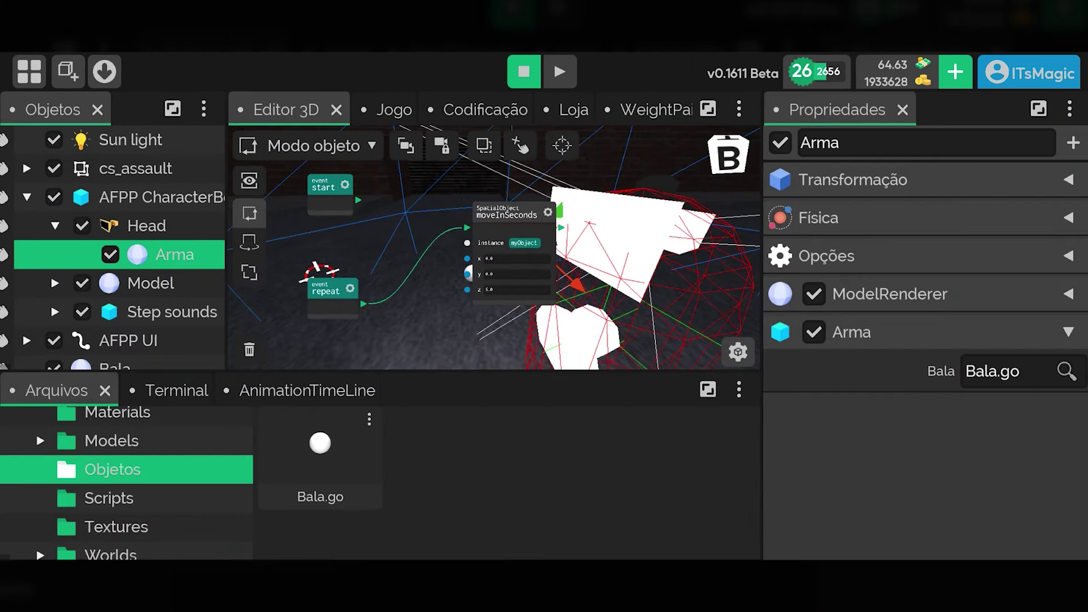
- Close the Bala and Arma script tabs in the Codificação workspace
left_click(498, 108)
left_click(445, 140)
left_click(518, 245)
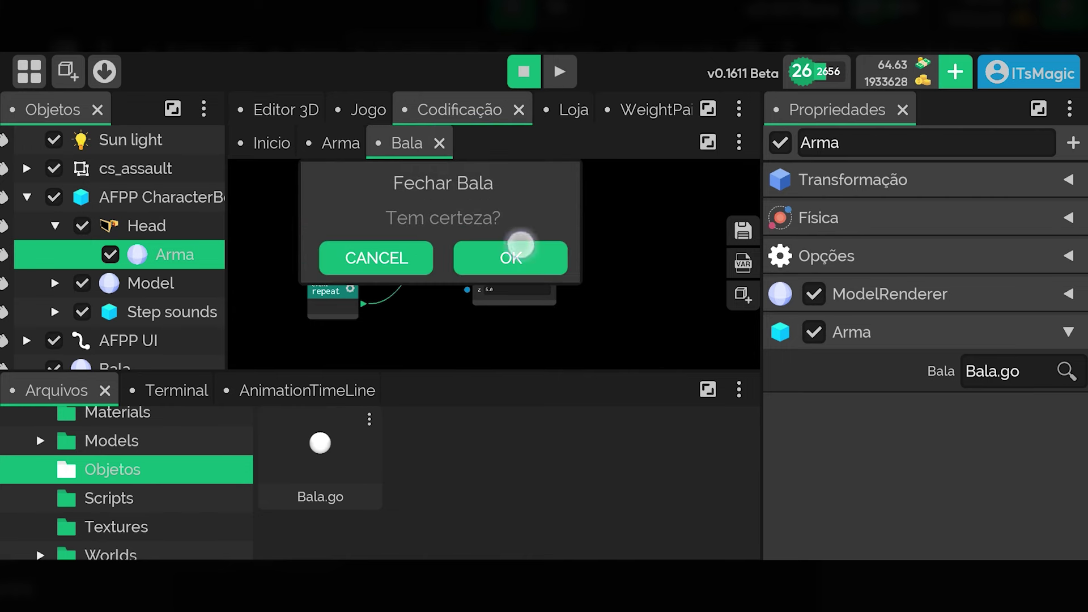
left_click(365, 142)
left_click(376, 141)
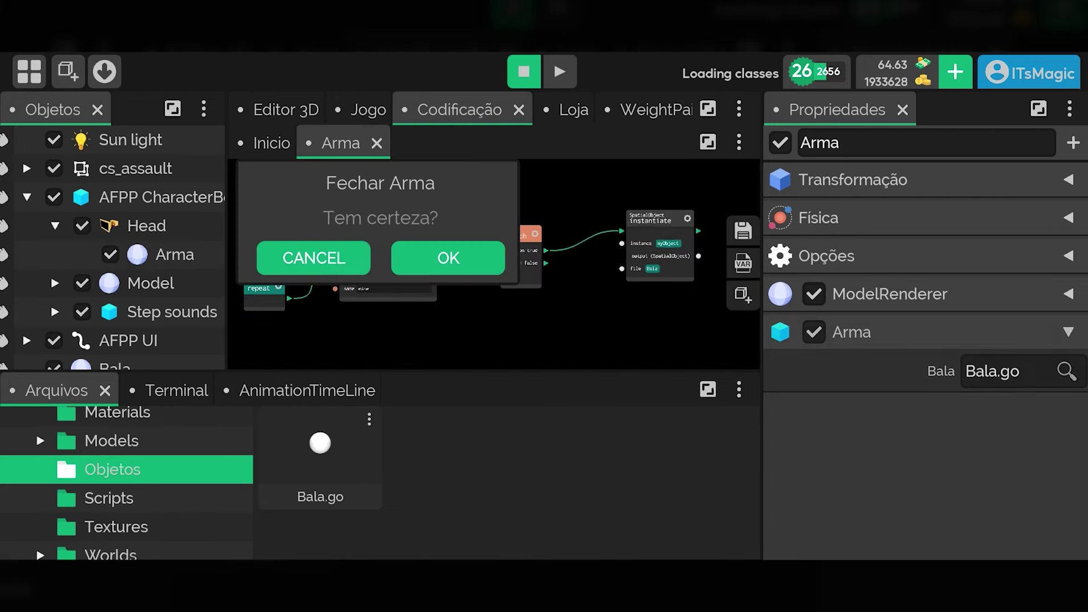
left_click(448, 257)
- Return to Editor 3D, select the Arma object and collapse its component settings
left_click(286, 109)
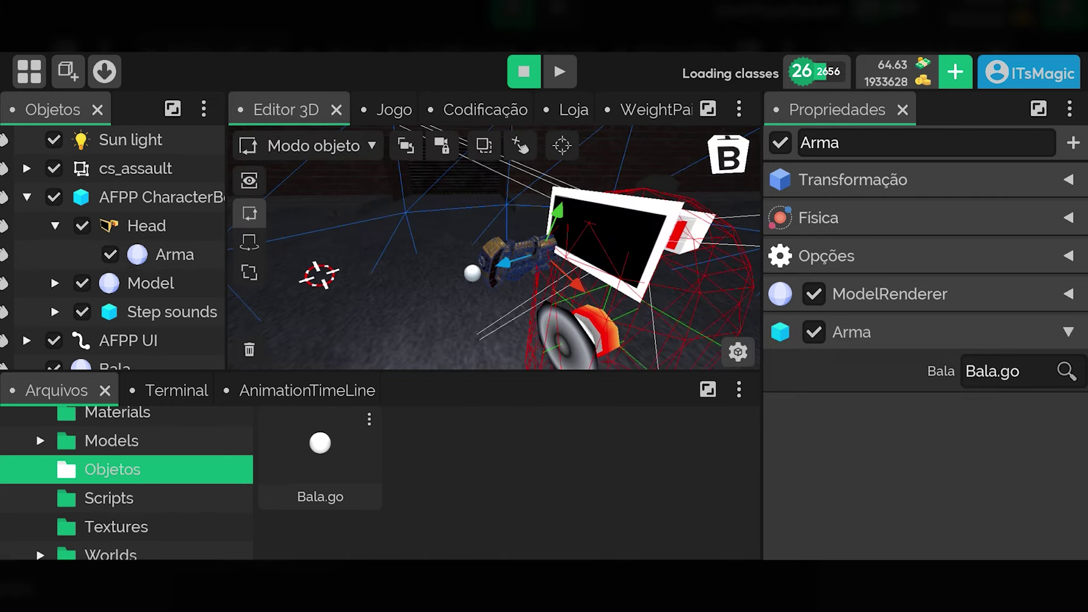
left_click(165, 254)
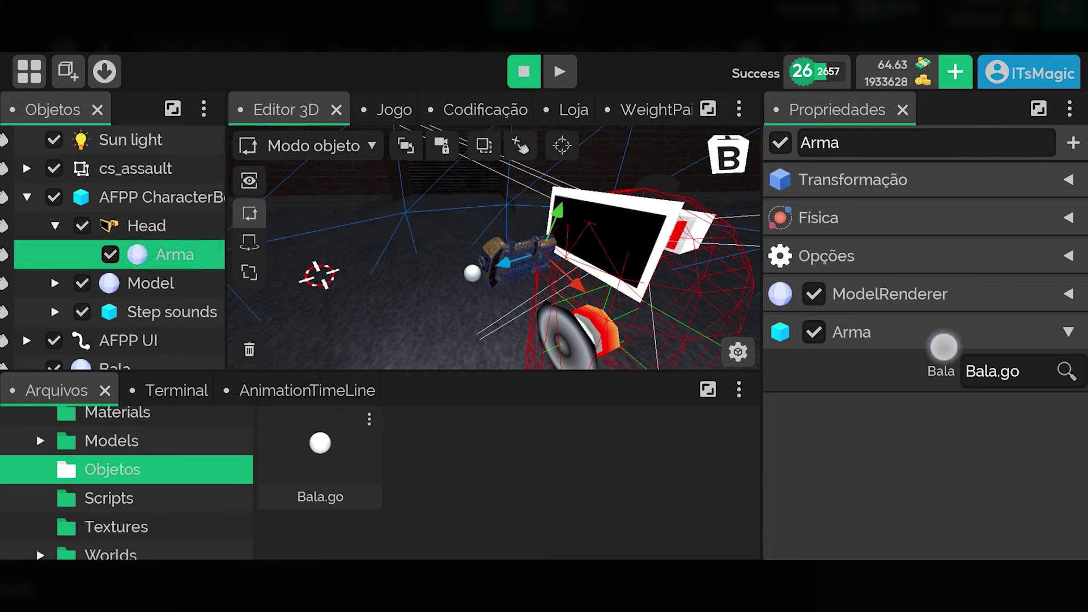
left_click(944, 347)
- Move the Arma script into a new child object and confirm its Bala field shows Bala.go
right_click(922, 339)
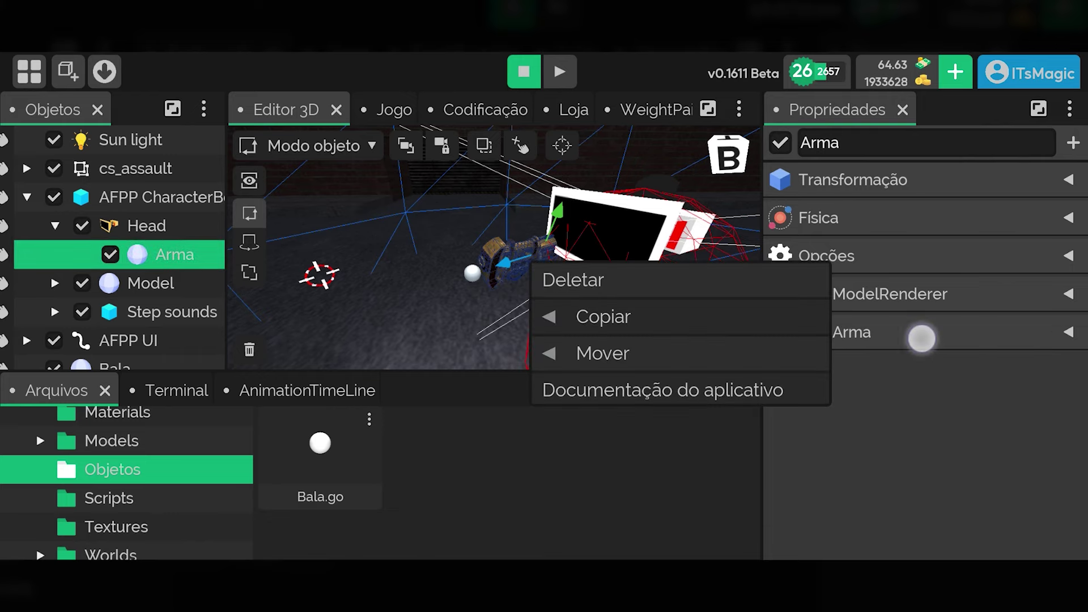
left_click(826, 361)
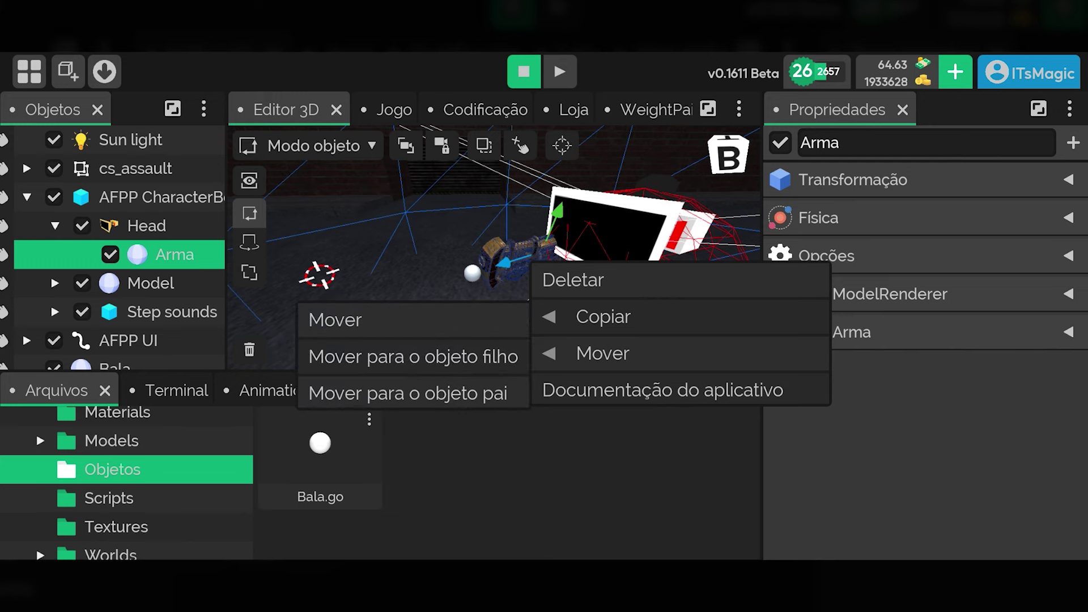
left_click(413, 357)
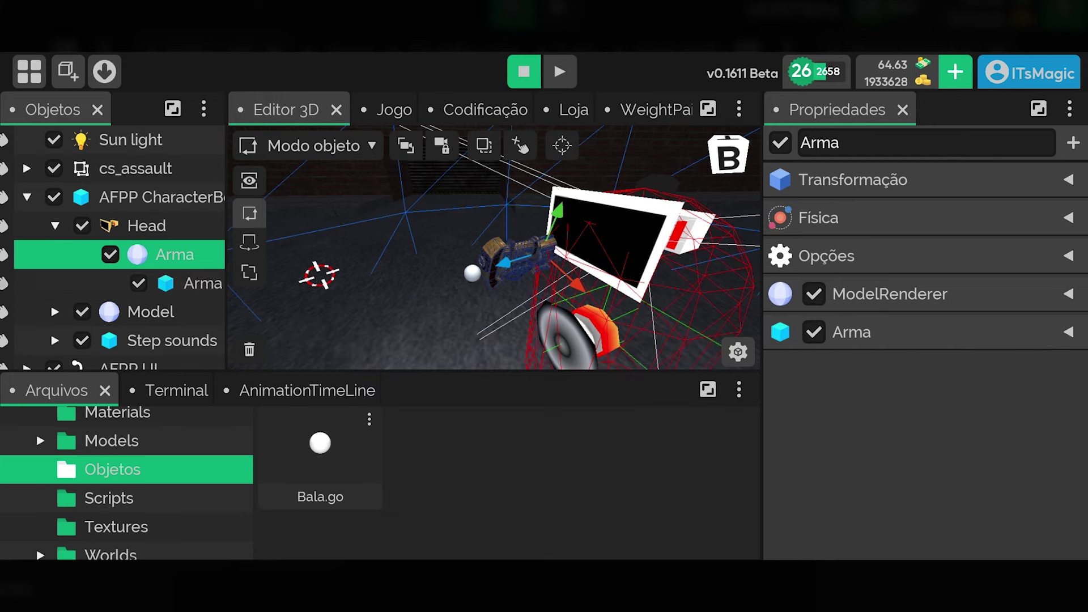
left_click(196, 283)
left_click(174, 254)
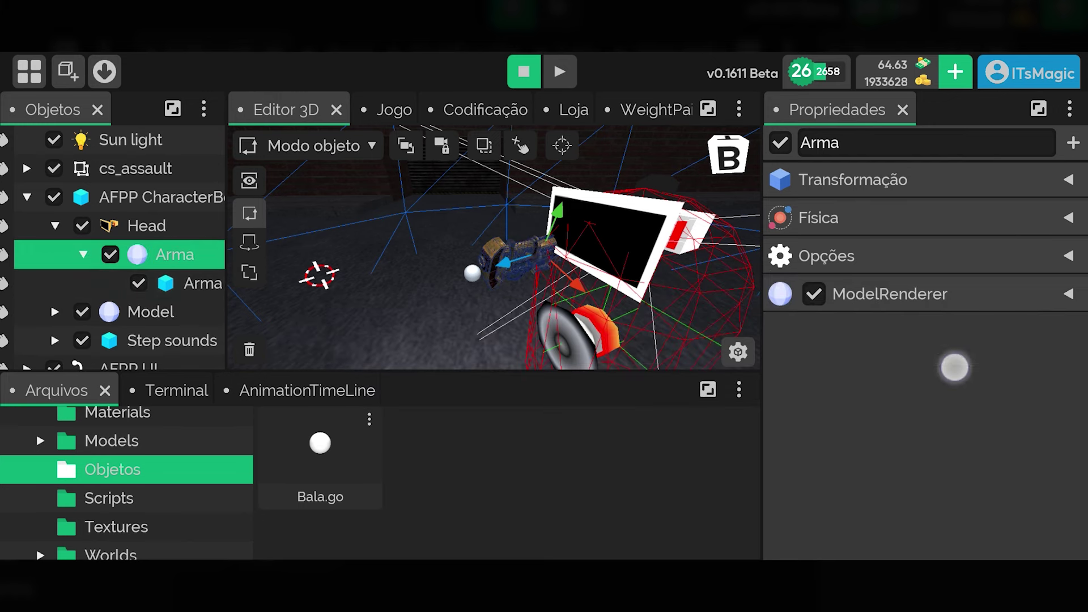
left_click(192, 283)
left_click_drag(142, 326, 40, 326)
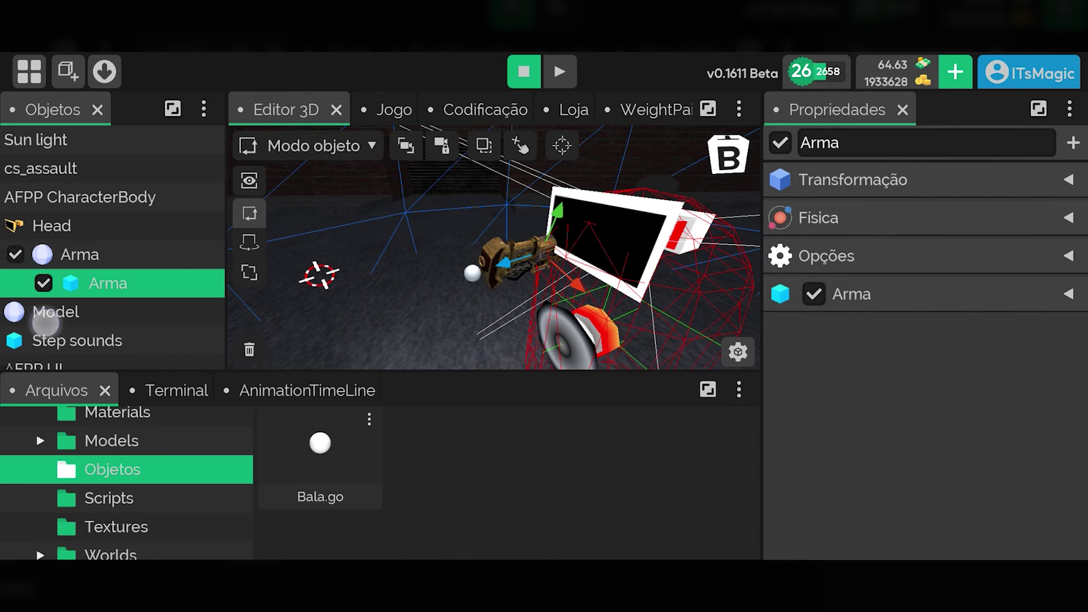
left_click(852, 294)
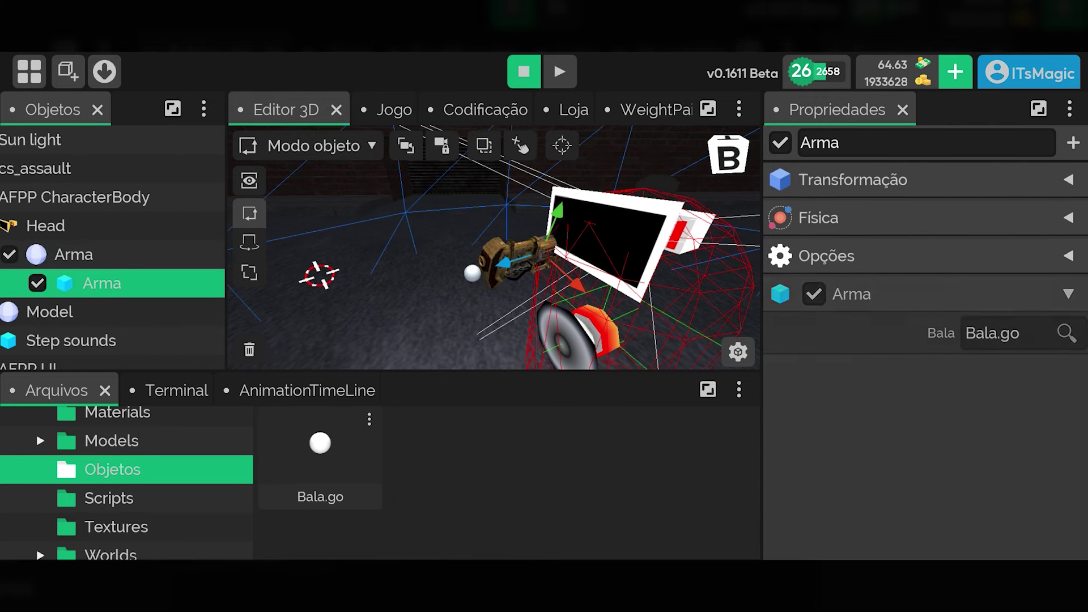
left_click(852, 294)
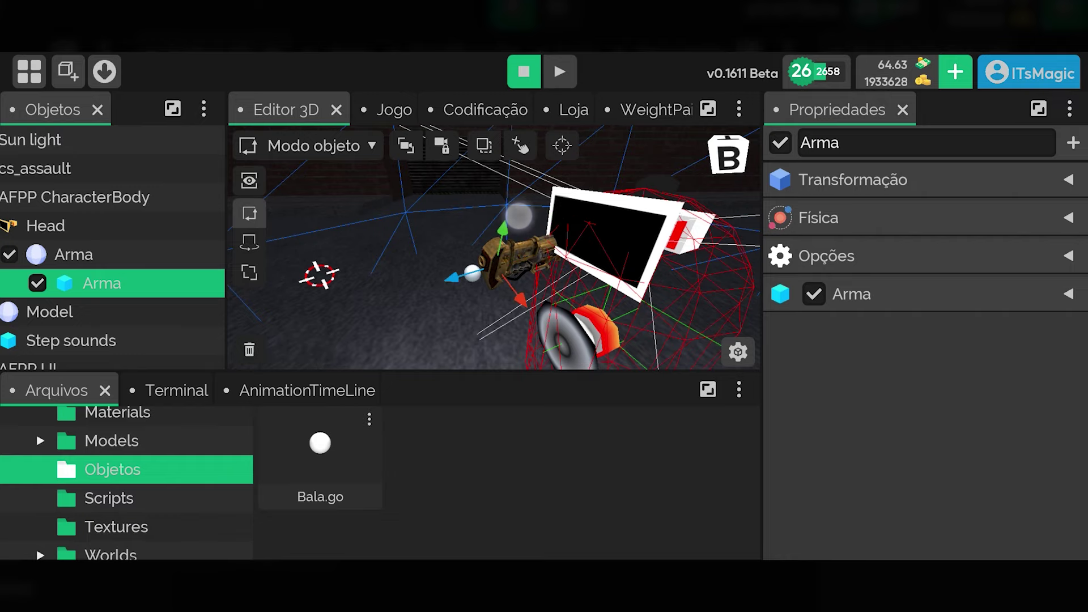
- Inspect the child object's transform in the enlarged 3D view, then save the project
left_click(735, 108)
left_click(709, 109)
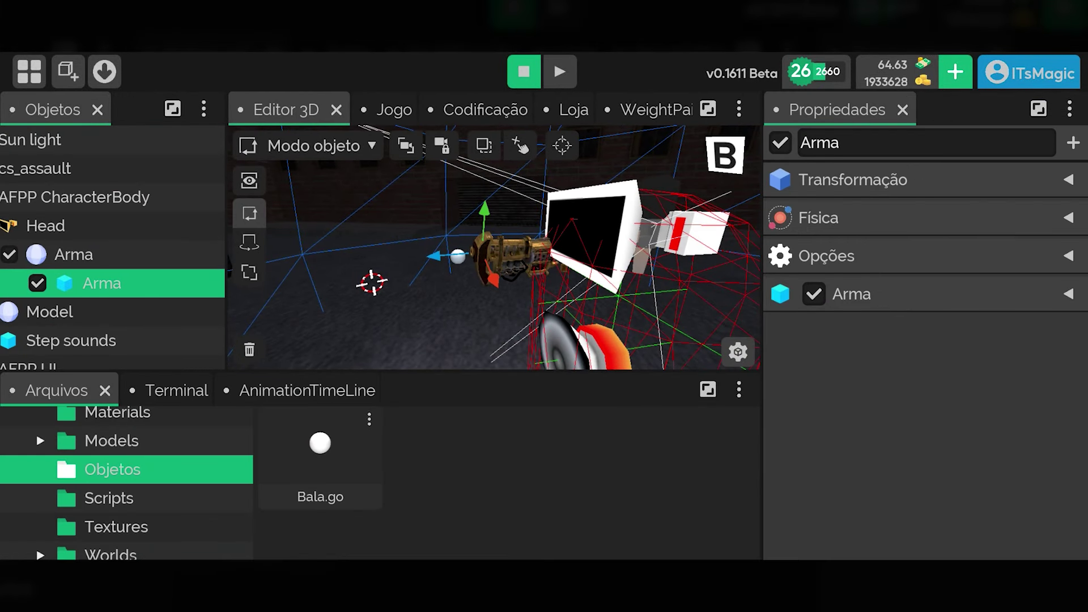
left_click(853, 180)
left_click(888, 195)
left_click(29, 70)
left_click(71, 109)
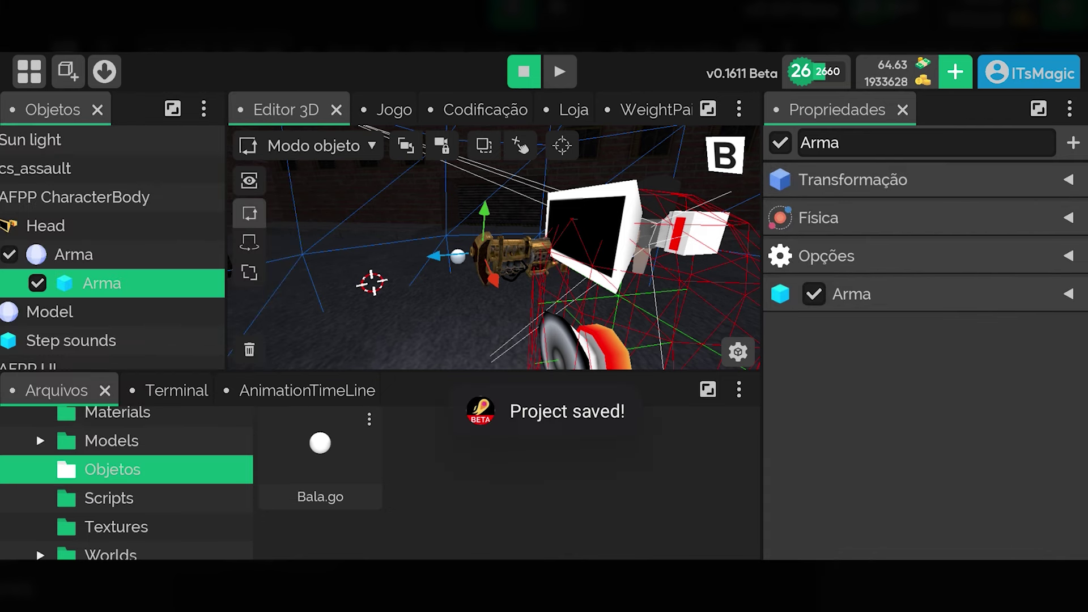
left_click(559, 72)
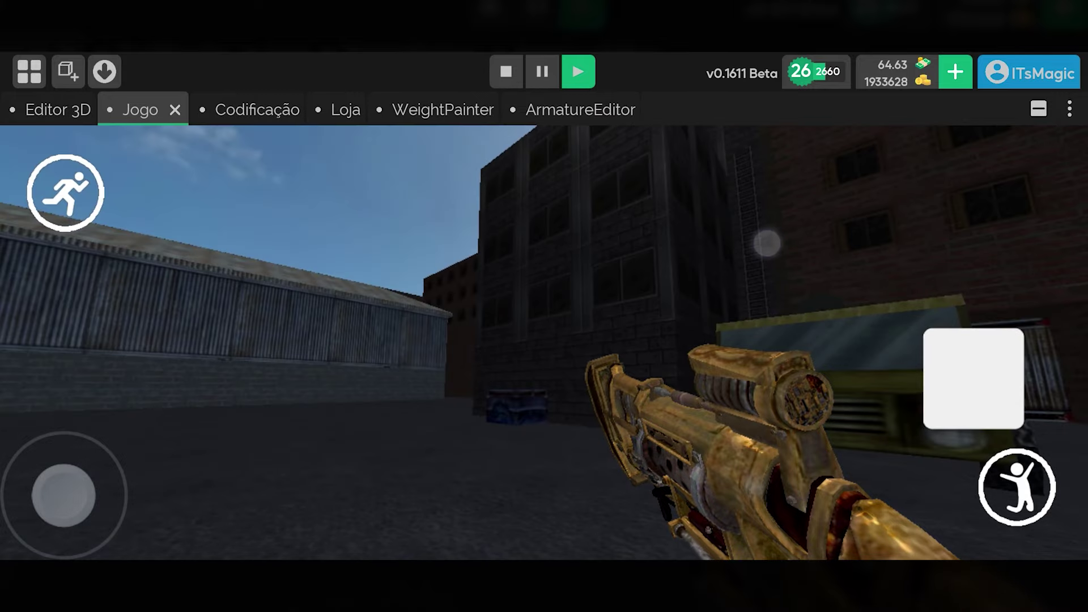
left_click(967, 389)
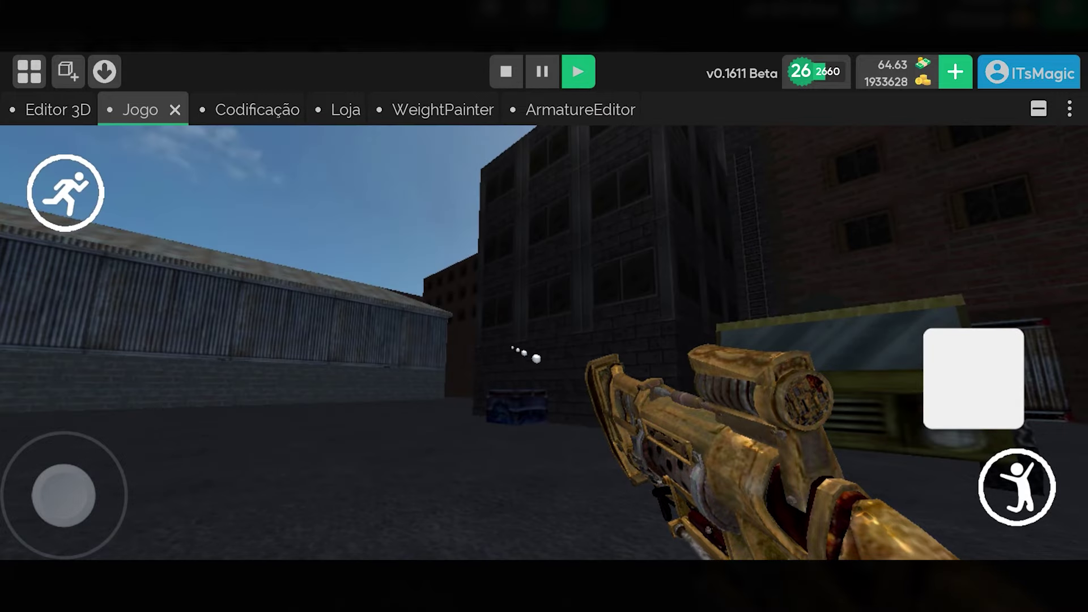
left_click(968, 387)
left_click_drag(967, 387, 838, 420)
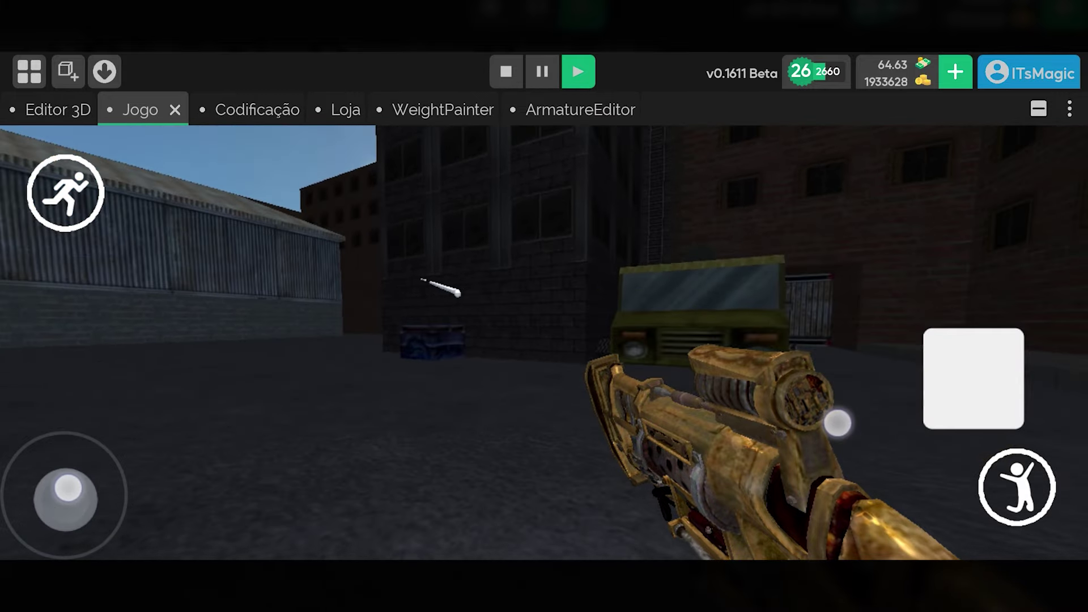
left_click_drag(64, 495, 20, 463)
left_click(987, 386)
left_click_drag(987, 386, 858, 410)
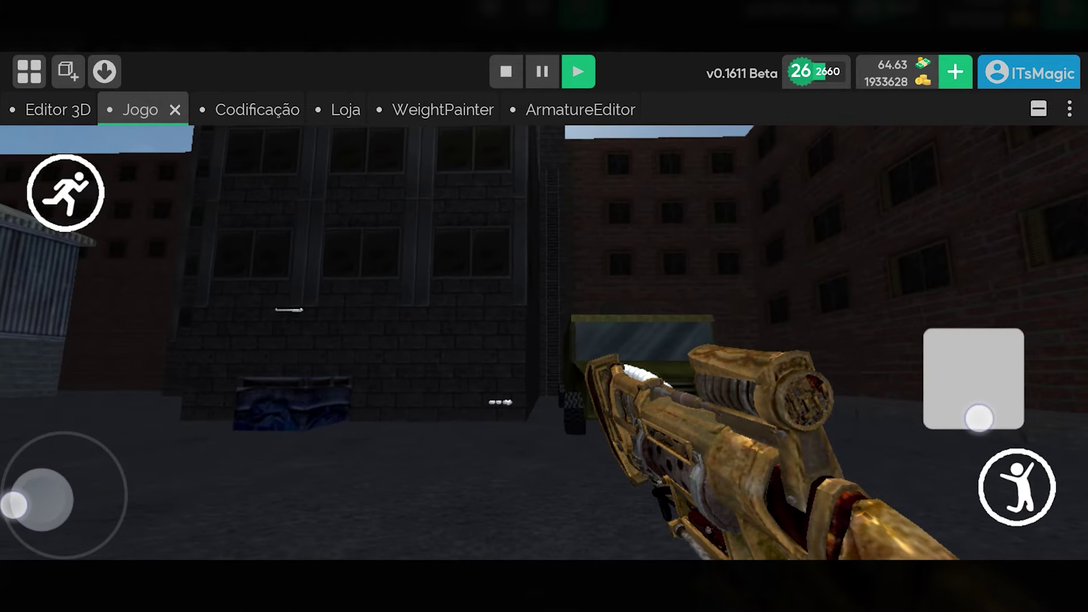
left_click_drag(988, 418, 737, 435)
left_click_drag(34, 456, 39, 394)
left_click(958, 379)
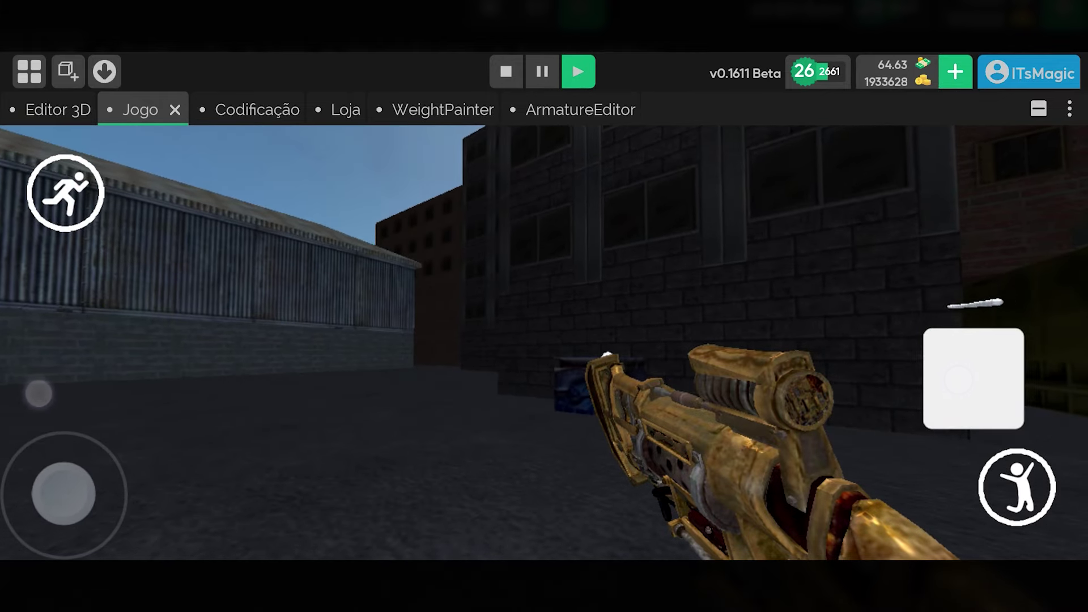
left_click(1035, 113)
- Stop the game and select the fire Button under AFPP UI in the Jogo hierarchy
left_click(506, 72)
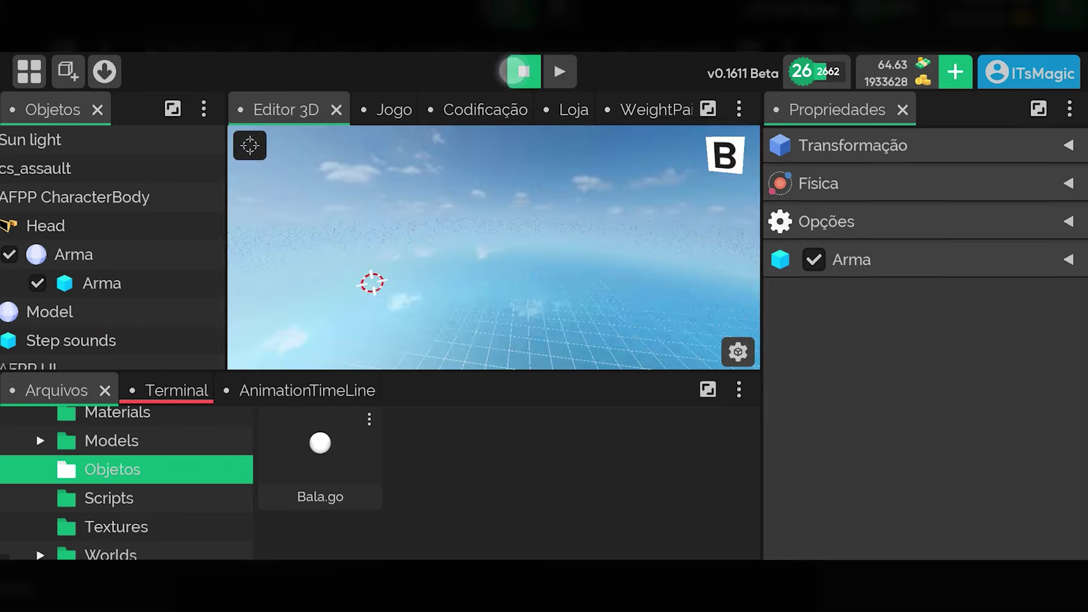
left_click(368, 109)
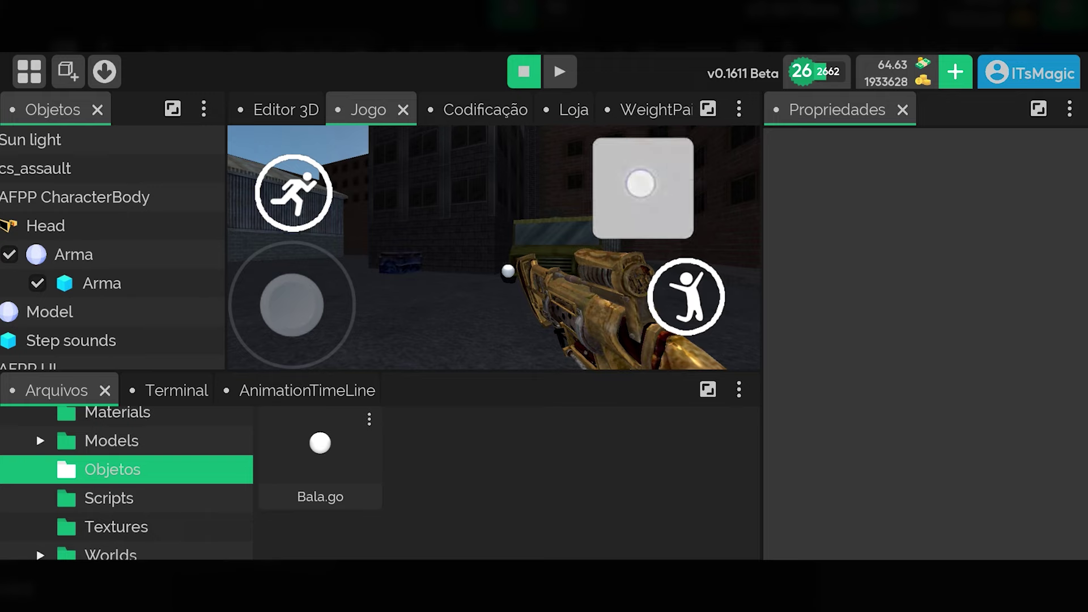
left_click_drag(61, 292, 114, 292)
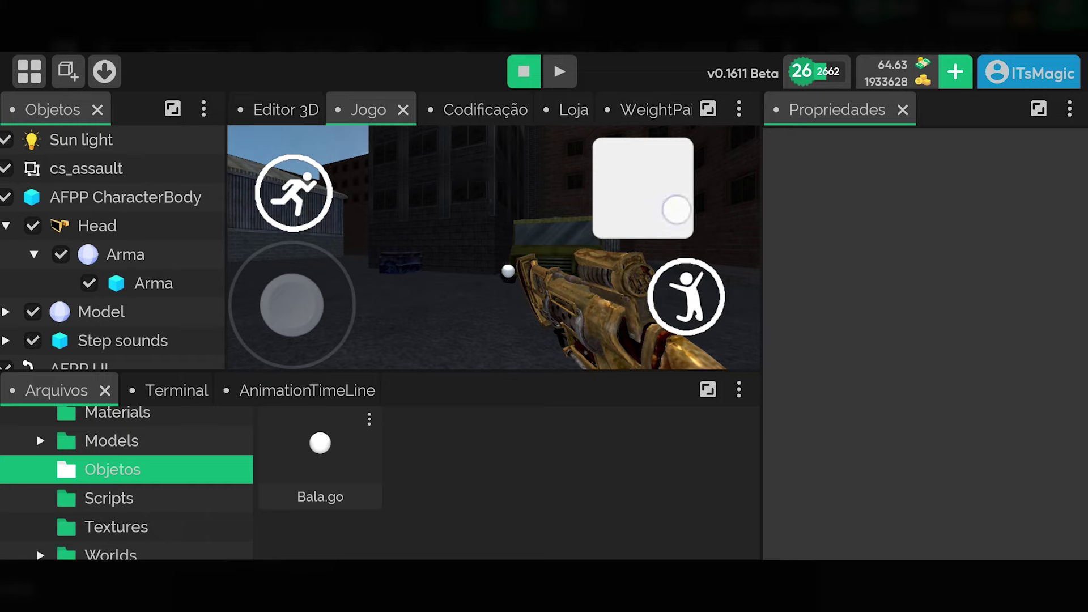
left_click_drag(60, 295, 61, 252)
left_click_drag(79, 323, 145, 325)
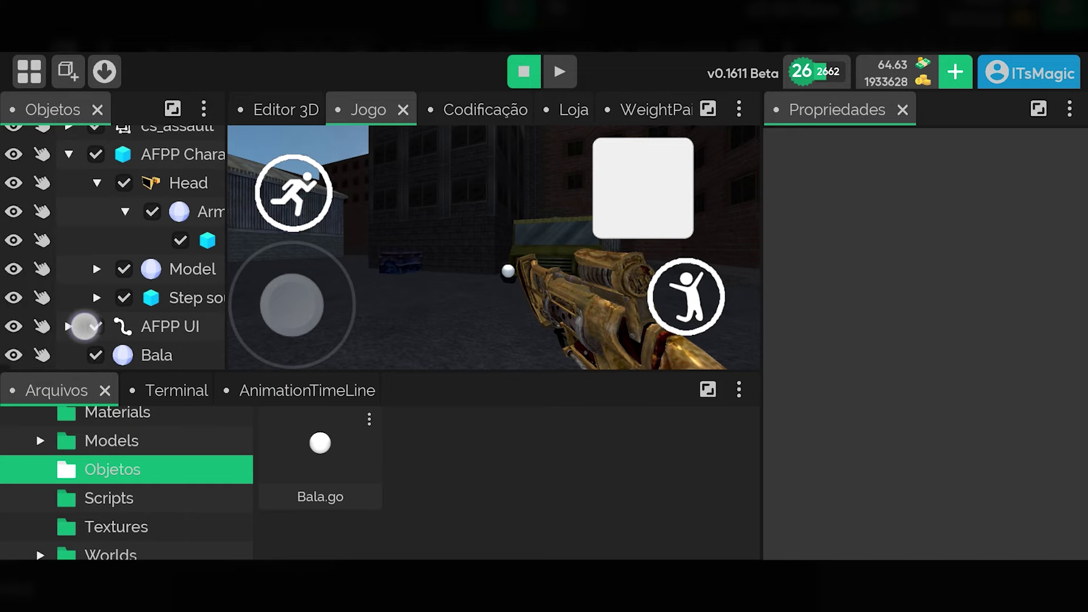
left_click(43, 326)
left_click_drag(33, 352, 32, 199)
left_click_drag(114, 283, 41, 283)
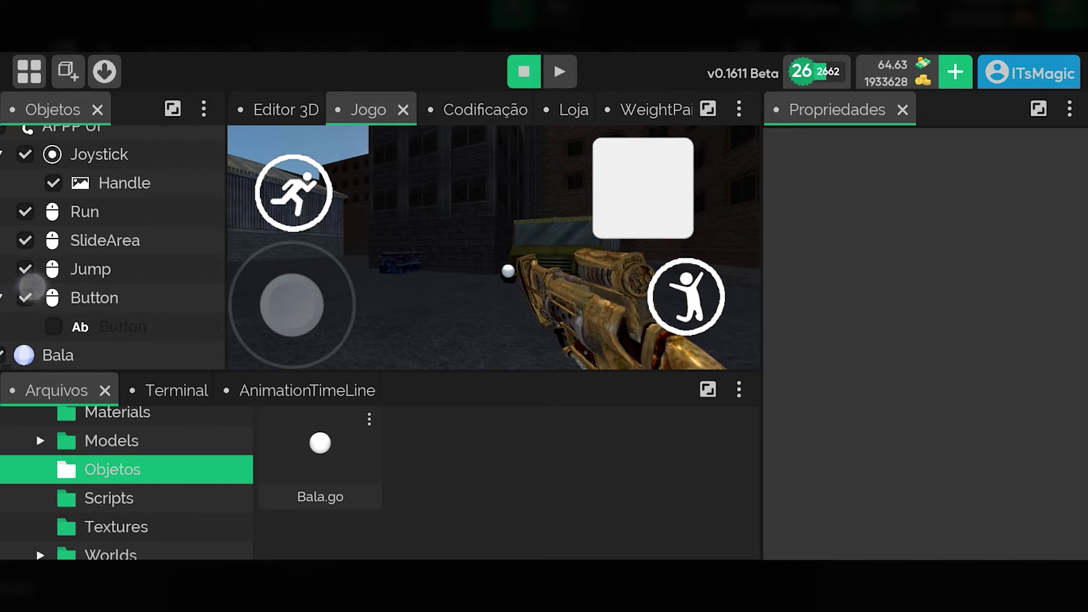
left_click(91, 298)
- Set the SUIKeyEventListener input mode to Fantasma, uncheck Ignorar o deslizamento, and play
left_click(903, 366)
mouse_move(940, 267)
left_mouse_down()
mouse_move(941, 142)
mouse_move(924, 372)
mouse_move(924, 255)
left_mouse_up()
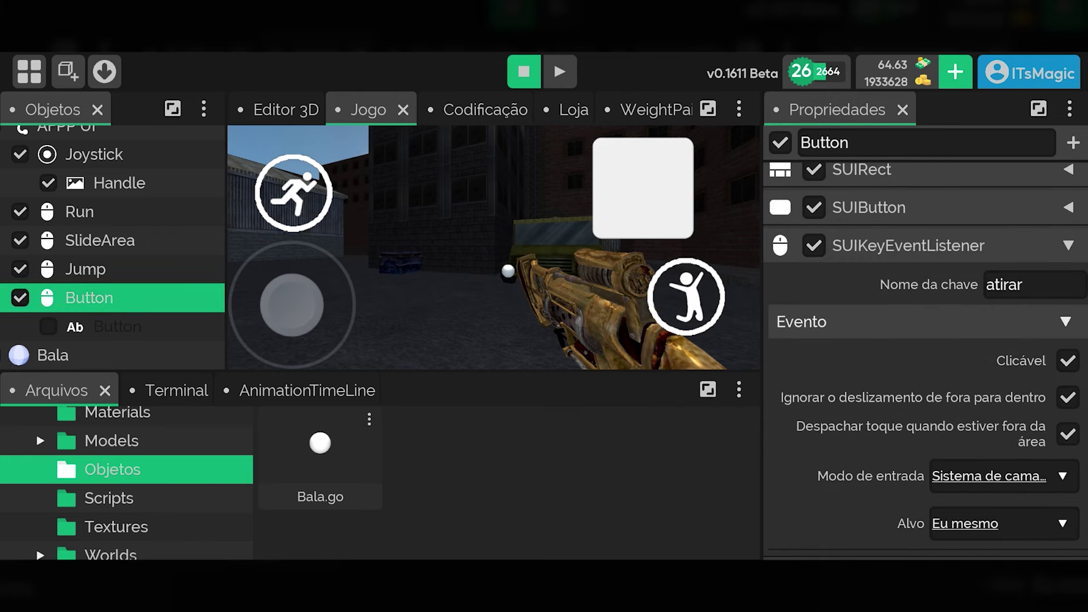
left_click(991, 481)
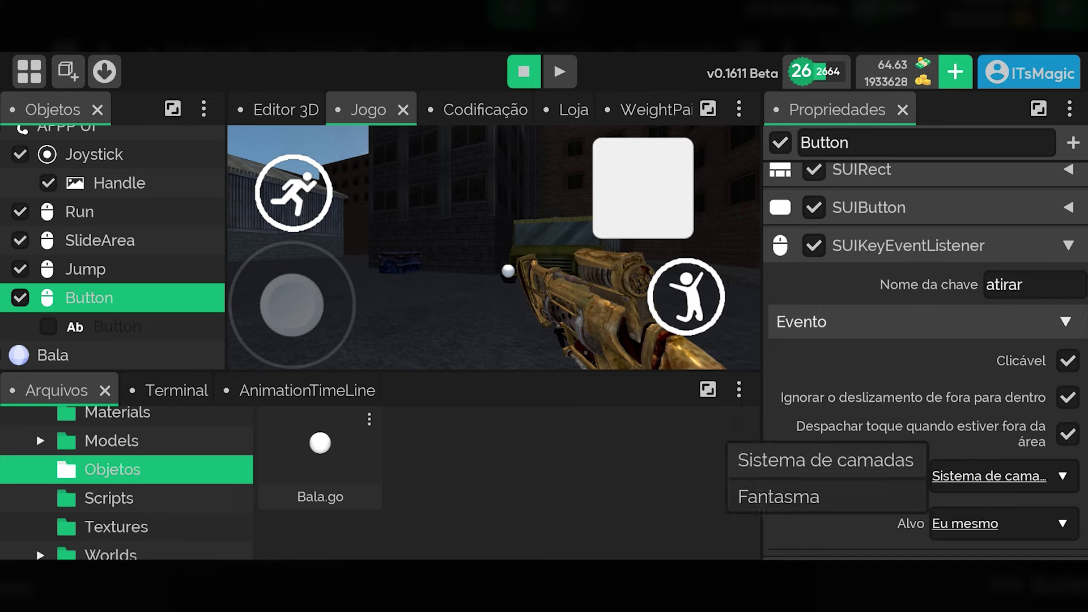
left_click(857, 488)
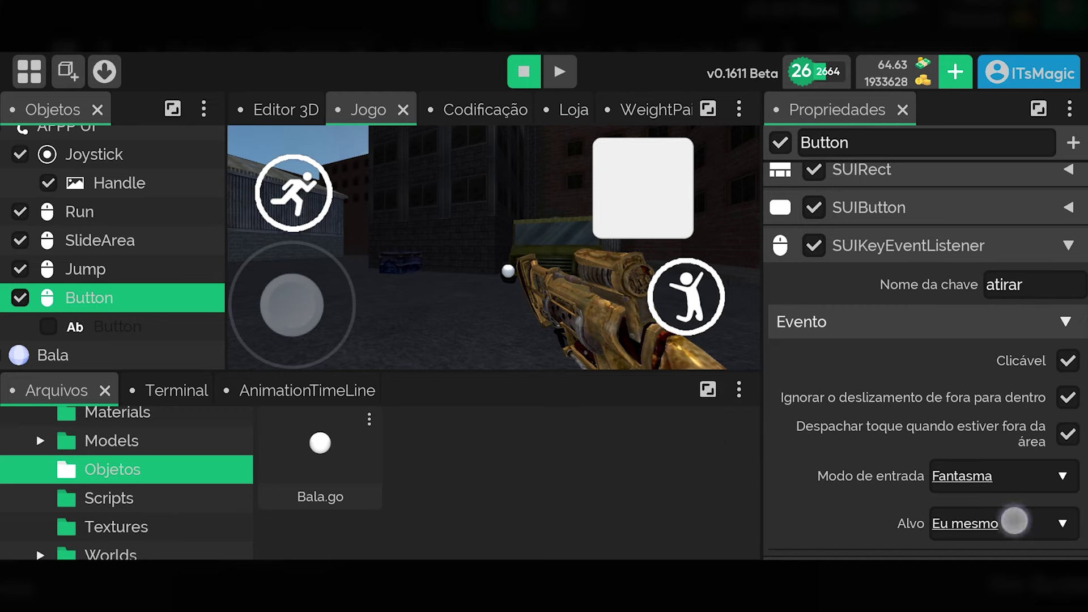
left_click(1015, 521)
left_click_drag(1058, 463, 1052, 494)
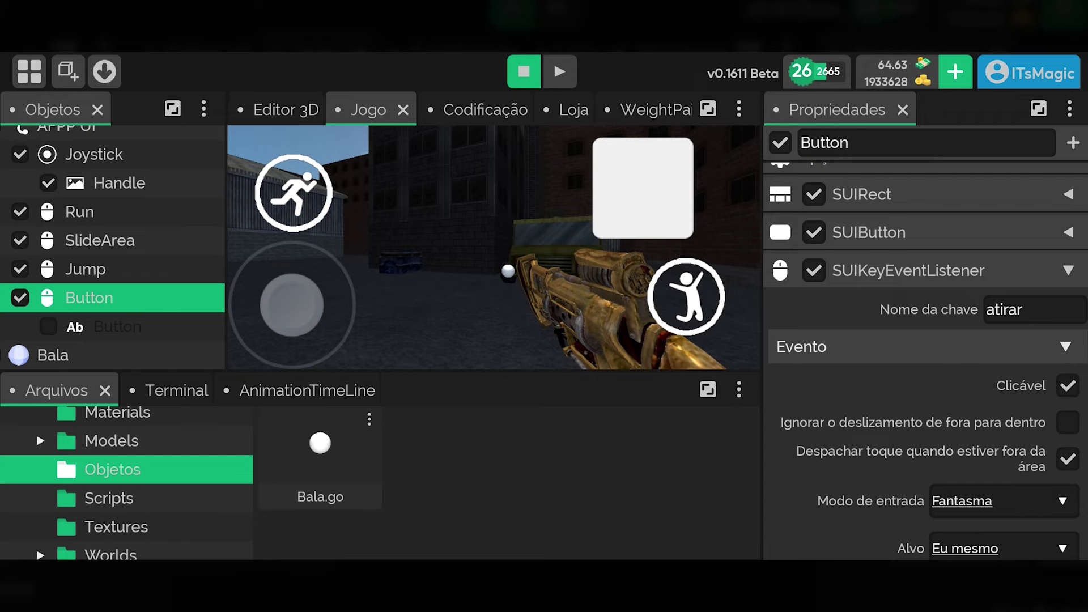
left_click(708, 109)
mouse_move(826, 369)
left_mouse_down()
mouse_move(937, 361)
mouse_move(948, 387)
left_mouse_up()
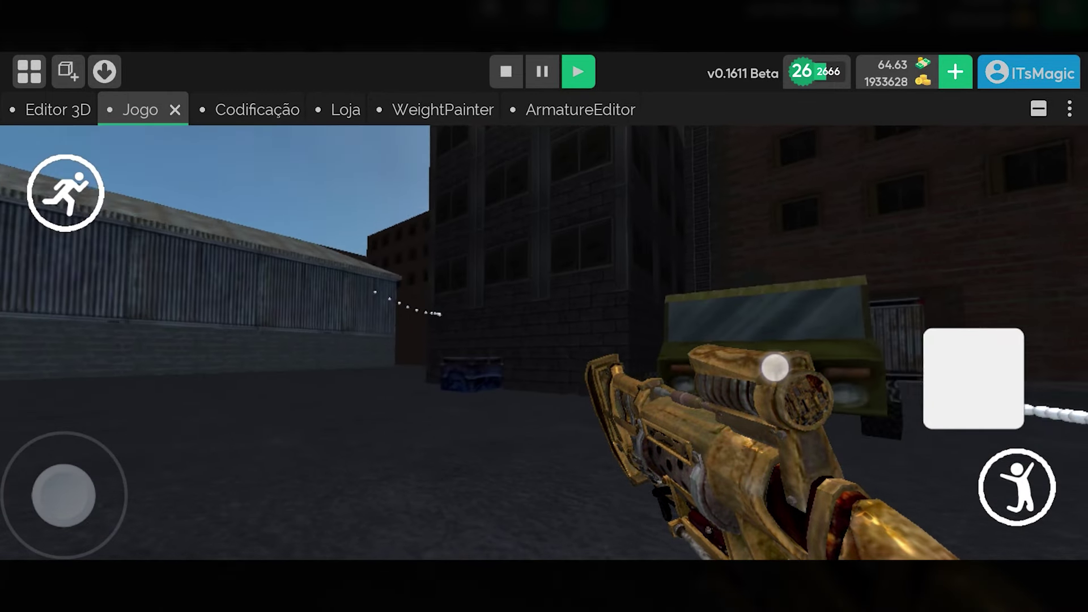
mouse_move(948, 387)
left_mouse_down()
mouse_move(773, 367)
mouse_move(826, 381)
left_mouse_up()
left_click_drag(981, 389, 777, 384)
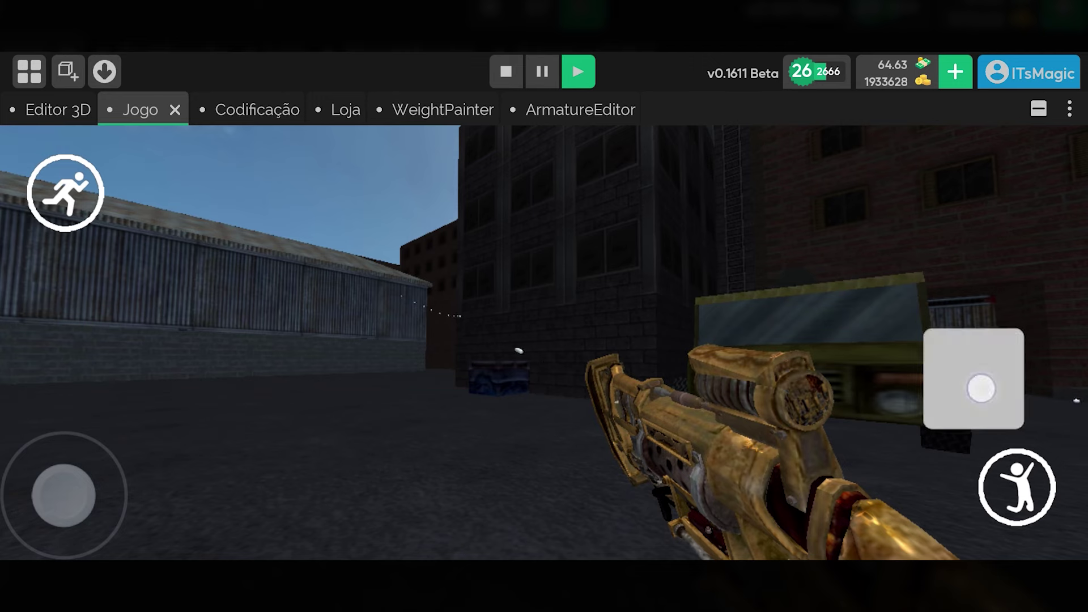
left_click_drag(974, 379, 778, 372)
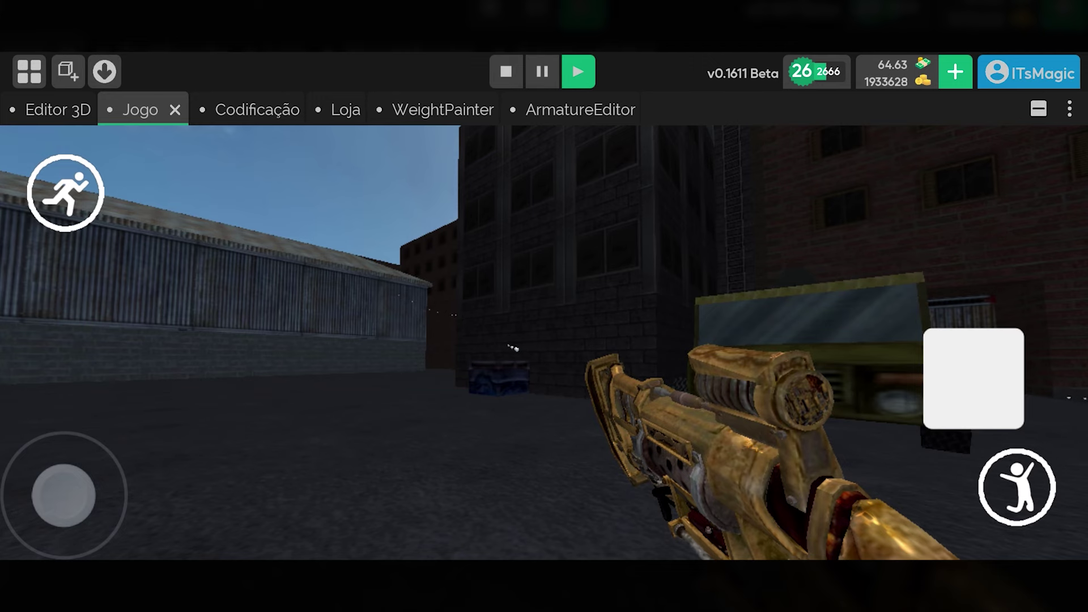
left_click(1039, 109)
left_click(506, 71)
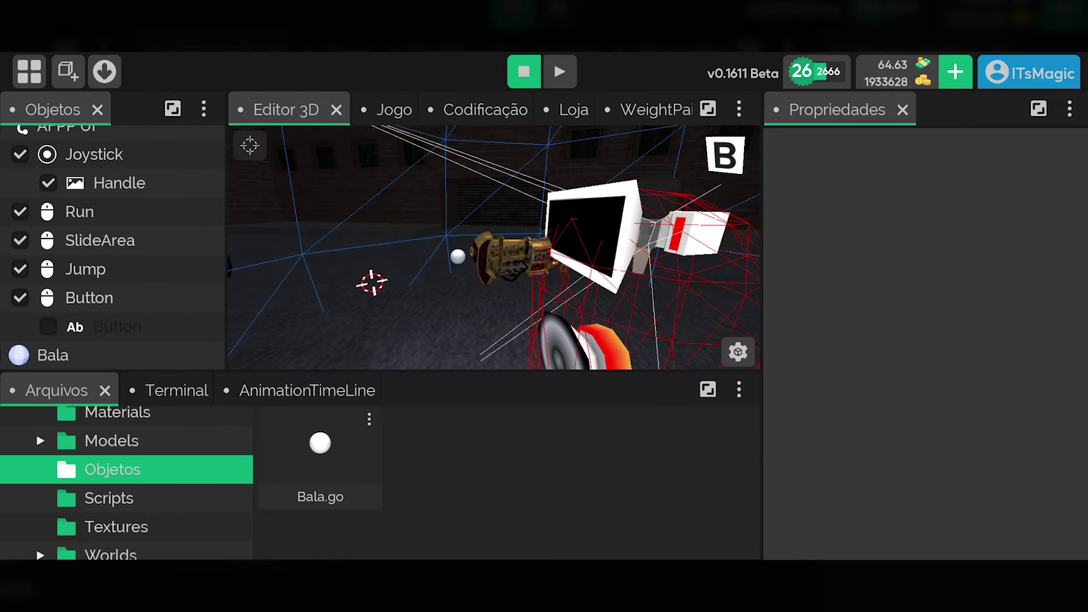
- Uncheck Despachar toque quando estiver fora da área on the Button, test-fire in play, then stop
left_click(89, 298)
left_click_drag(1060, 353, 1059, 224)
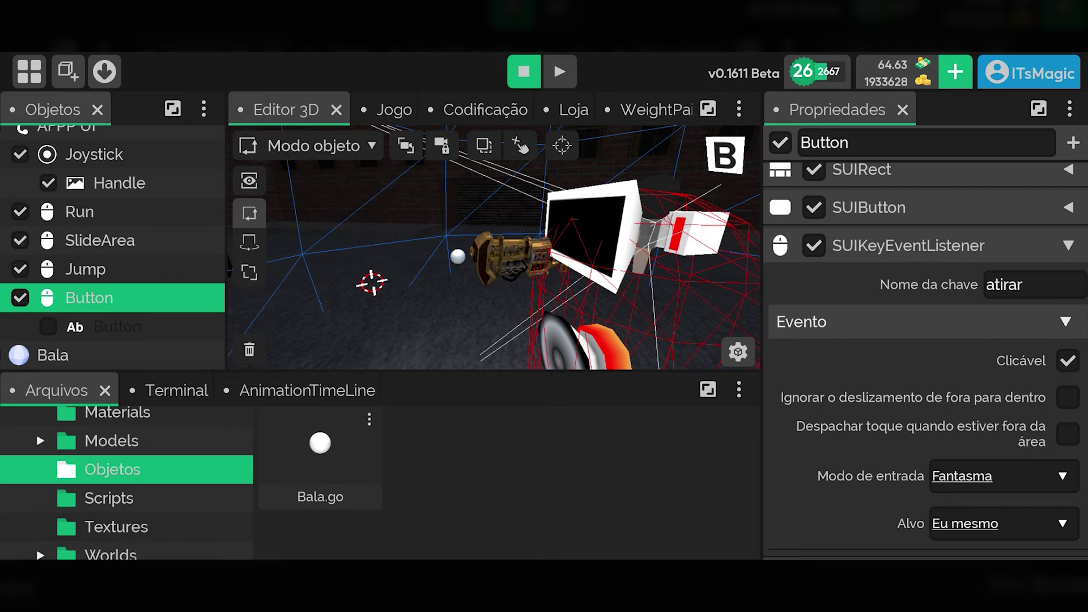
left_click(559, 71)
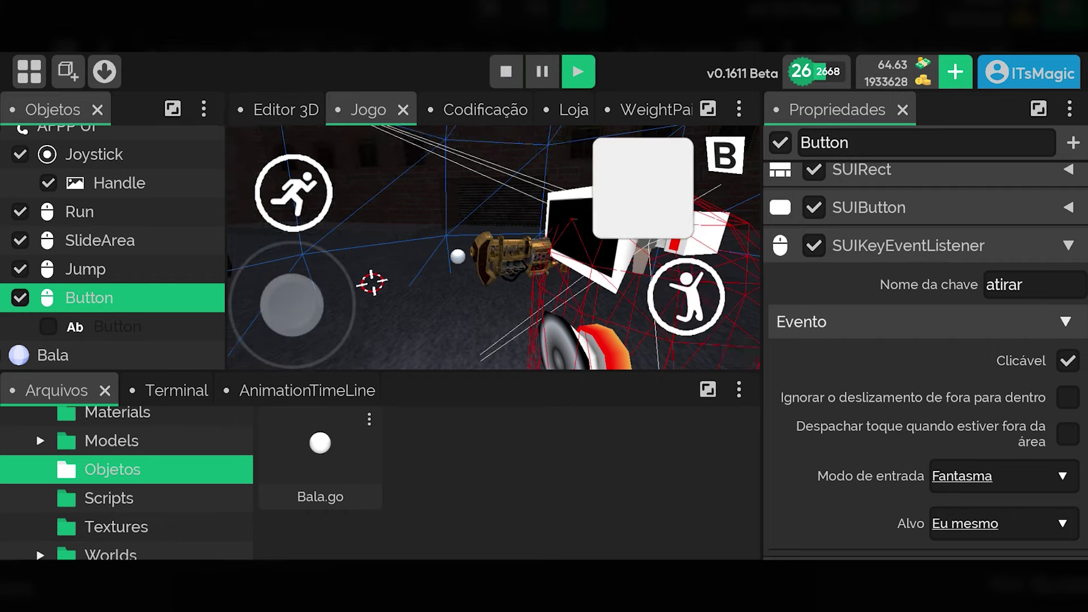
left_click_drag(787, 315, 789, 319)
left_click(983, 376)
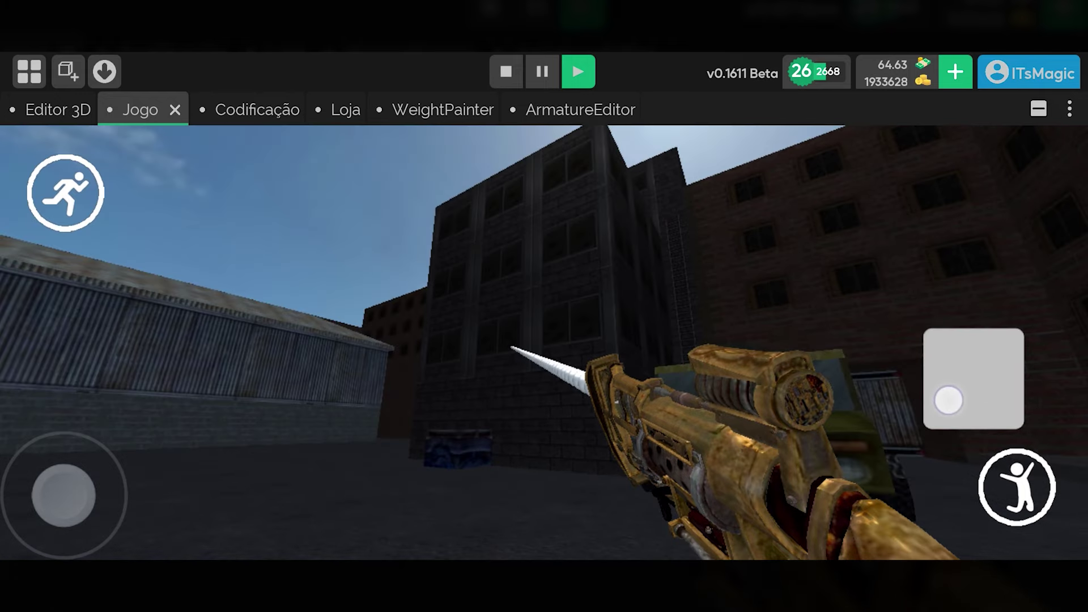
left_click_drag(949, 401, 828, 381)
left_click(1039, 109)
left_click(506, 72)
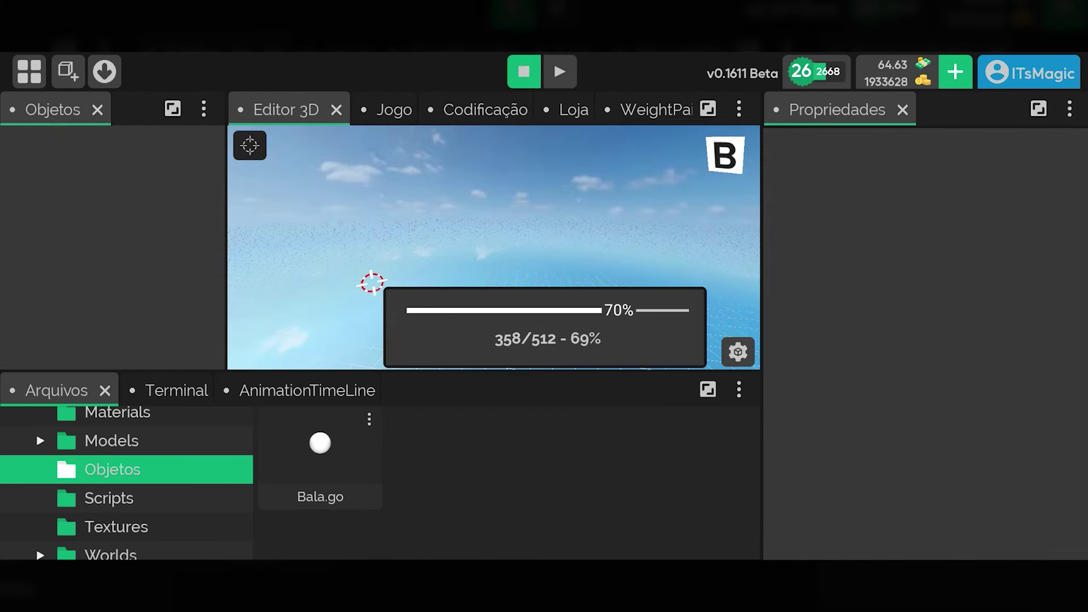
- Set the Button's SUIButton Evento input mode to Fantasma and uncheck both outside-touch options
left_click_drag(66, 340, 66, 141)
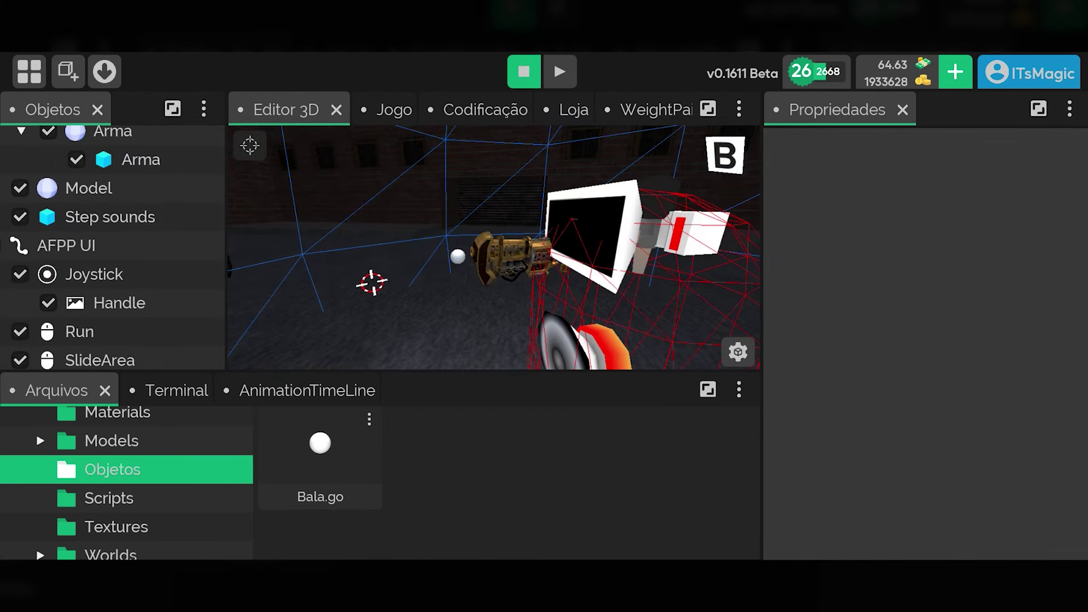
left_click(89, 298)
left_click(1061, 332)
scroll(924, 397, "down", 2)
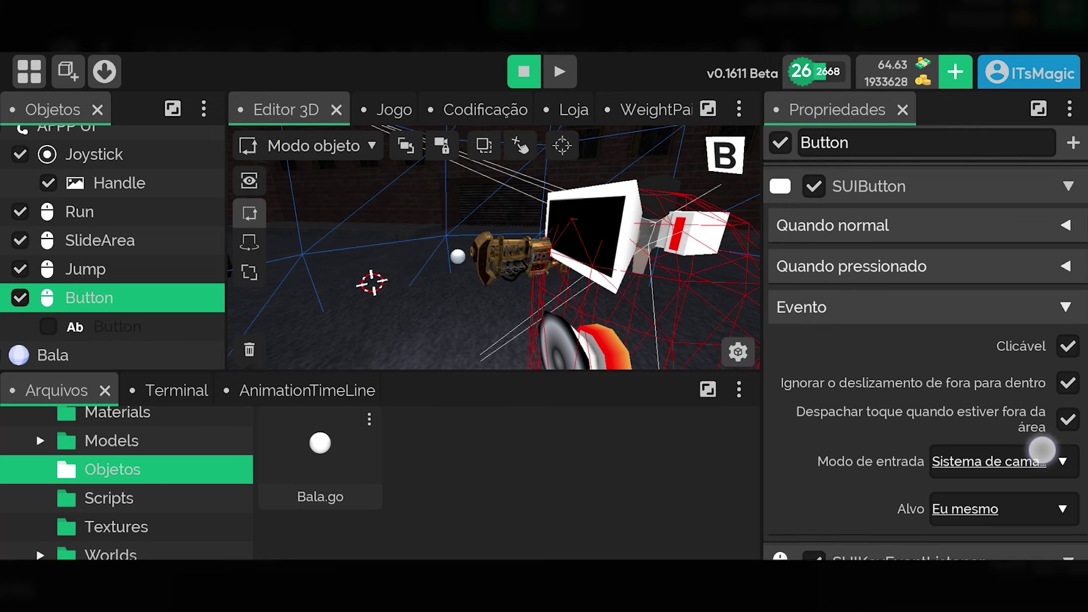
scroll(924, 397, "up", 2)
left_click_drag(1001, 506, 1009, 382)
left_click(996, 433)
left_click(870, 445)
mouse_move(1054, 426)
left_mouse_down()
mouse_move(1055, 339)
mouse_move(1031, 477)
mouse_move(1019, 384)
mouse_move(984, 504)
left_mouse_up()
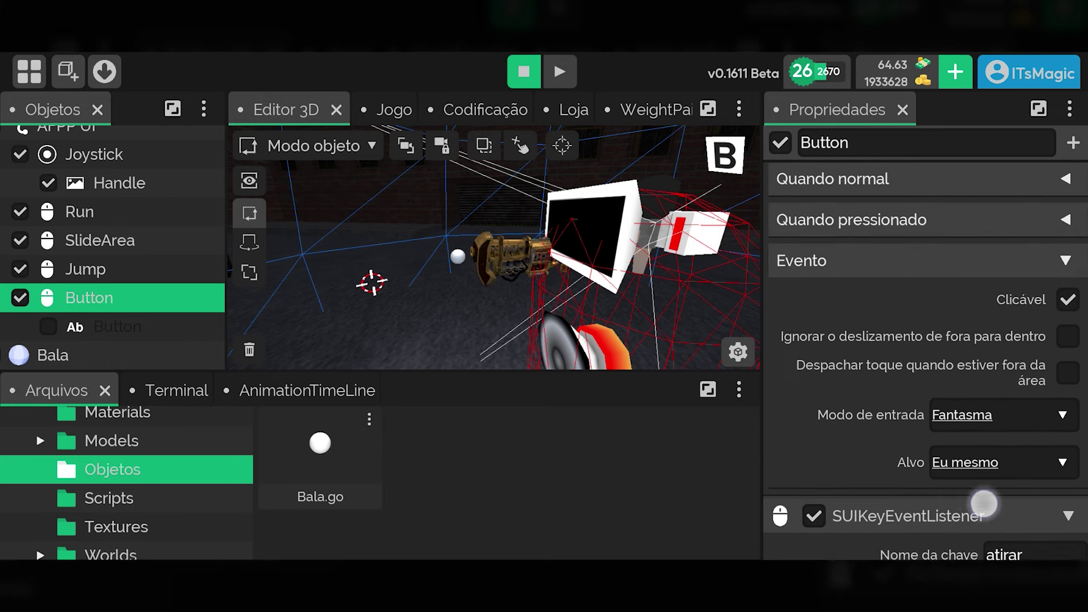
left_click_drag(940, 318, 938, 381)
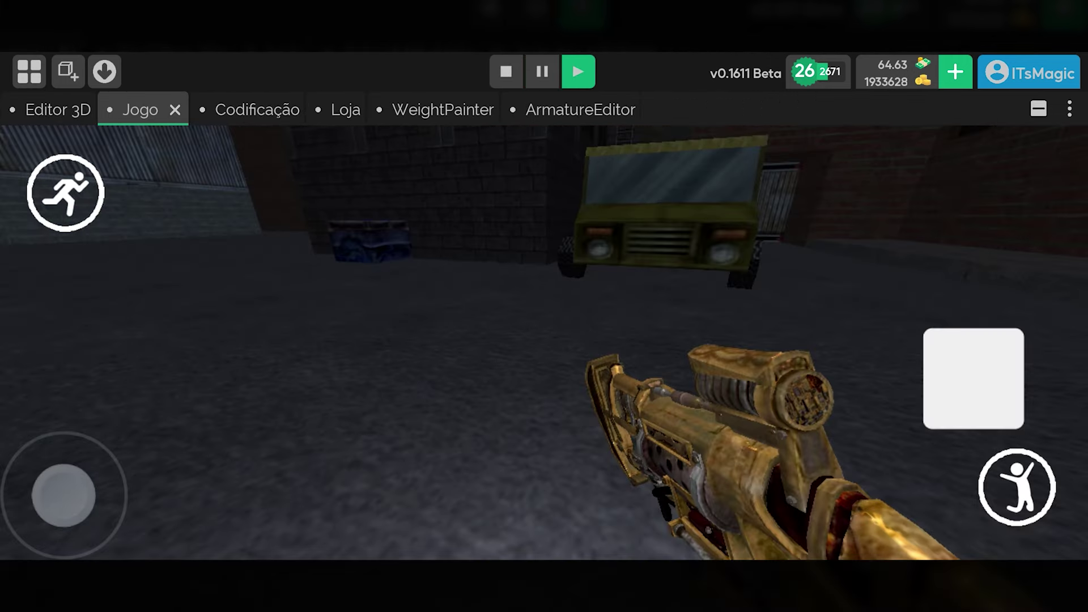
- Fire bullets and expand the Jogo game view to full screen while turning the camera
left_click_drag(680, 317, 729, 321)
left_click(978, 384)
mouse_move(978, 384)
left_mouse_down()
mouse_move(882, 374)
mouse_move(861, 330)
left_mouse_up()
left_click_drag(792, 354, 843, 395)
- Walk forward with the joystick, looking up at the warehouse roof and down at the ground
left_click_drag(63, 495, 64, 355)
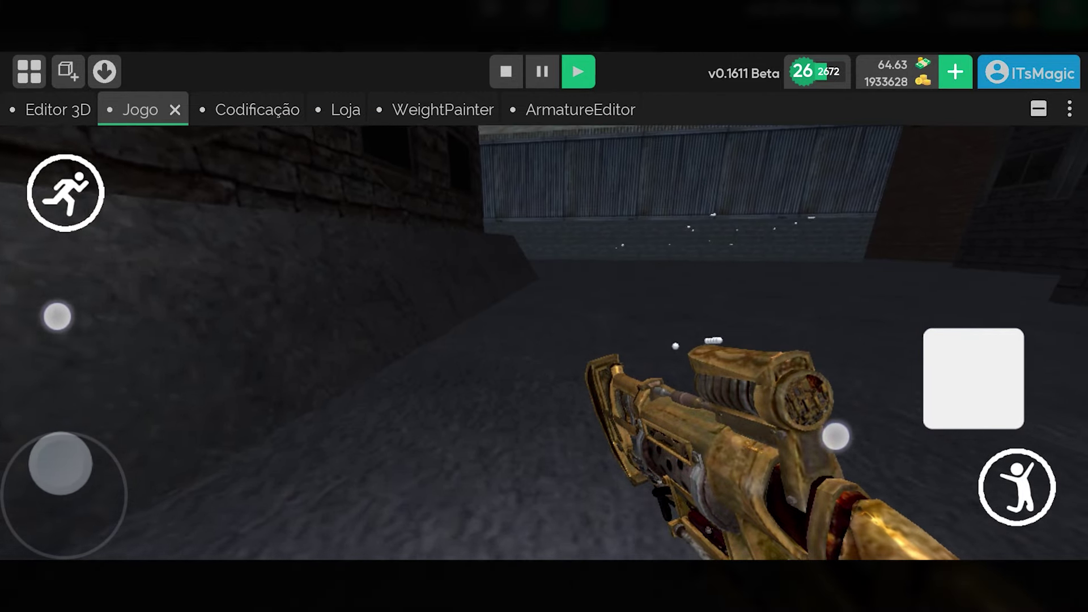
left_click_drag(842, 395, 836, 437)
left_click_drag(64, 355, 67, 295)
left_click_drag(839, 419, 848, 406)
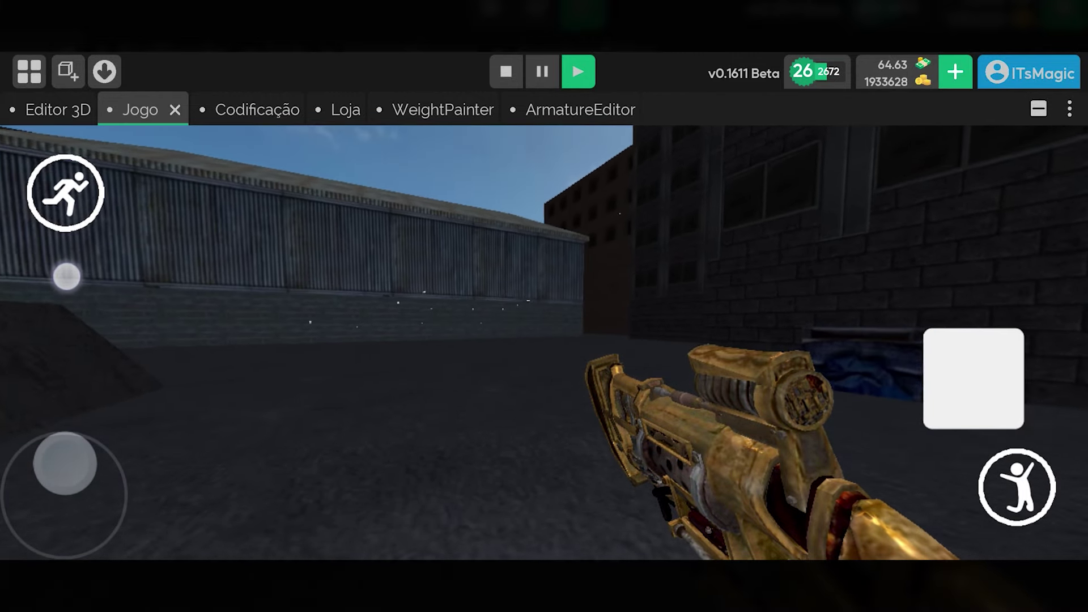
left_click_drag(67, 295, 66, 272)
left_click_drag(884, 374, 882, 255)
left_click_drag(897, 475, 943, 478)
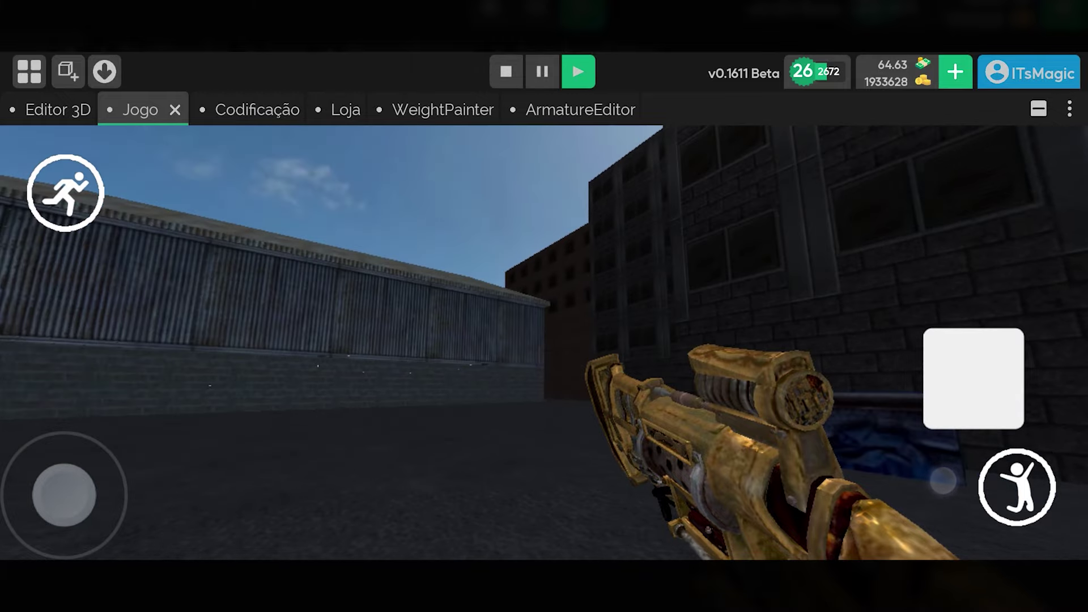
mouse_move(879, 296)
left_mouse_down()
mouse_move(1015, 434)
mouse_move(906, 377)
left_mouse_up()
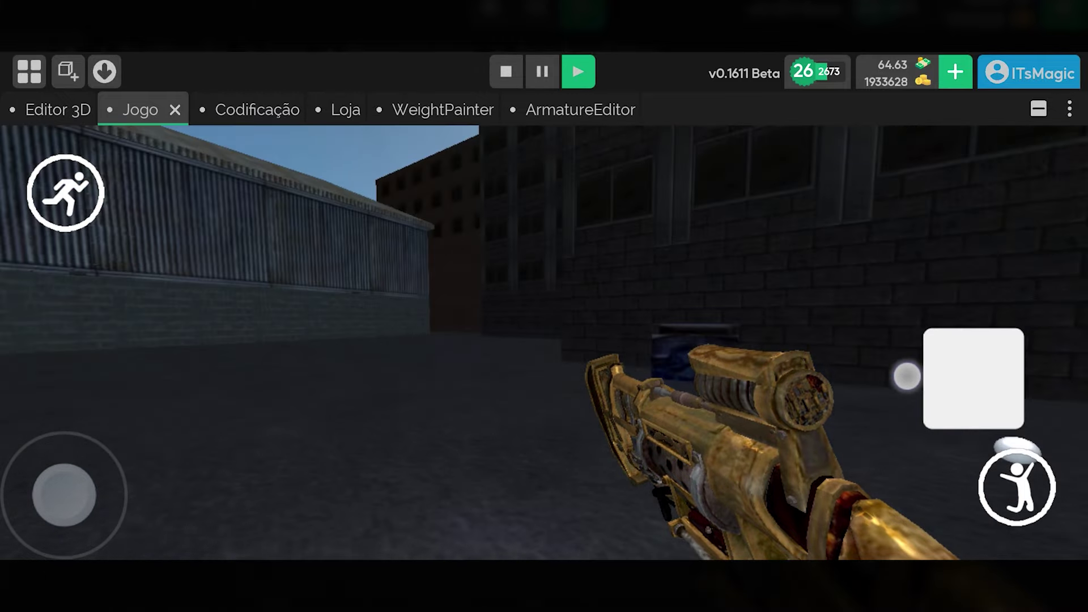
mouse_move(974, 348)
left_mouse_down()
mouse_move(857, 338)
mouse_move(840, 359)
left_mouse_up()
- Walk on, turning toward the red containers, the truck alley and the brick building
left_click_drag(63, 495, 49, 382)
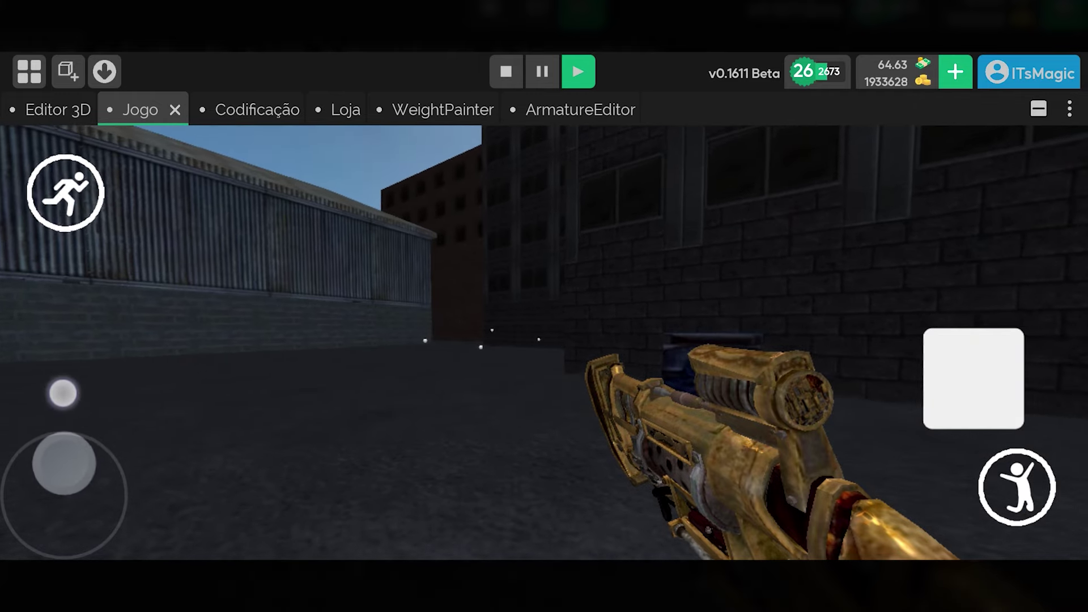
left_click_drag(805, 346, 642, 294)
left_click_drag(59, 389, 100, 323)
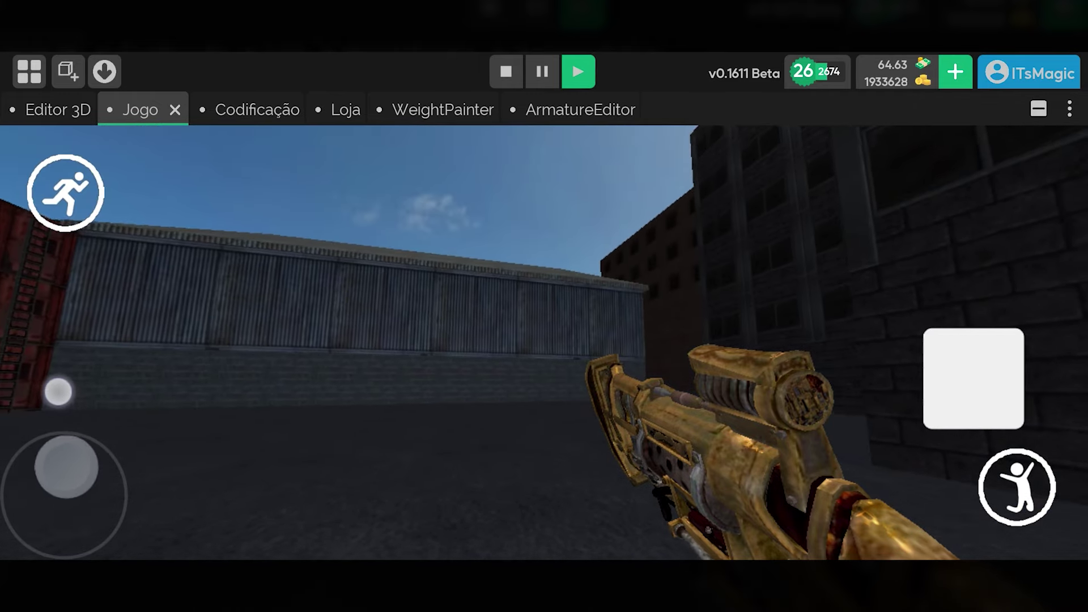
left_click_drag(799, 323, 804, 340)
left_click_drag(99, 323, 33, 385)
left_click_drag(804, 340, 804, 441)
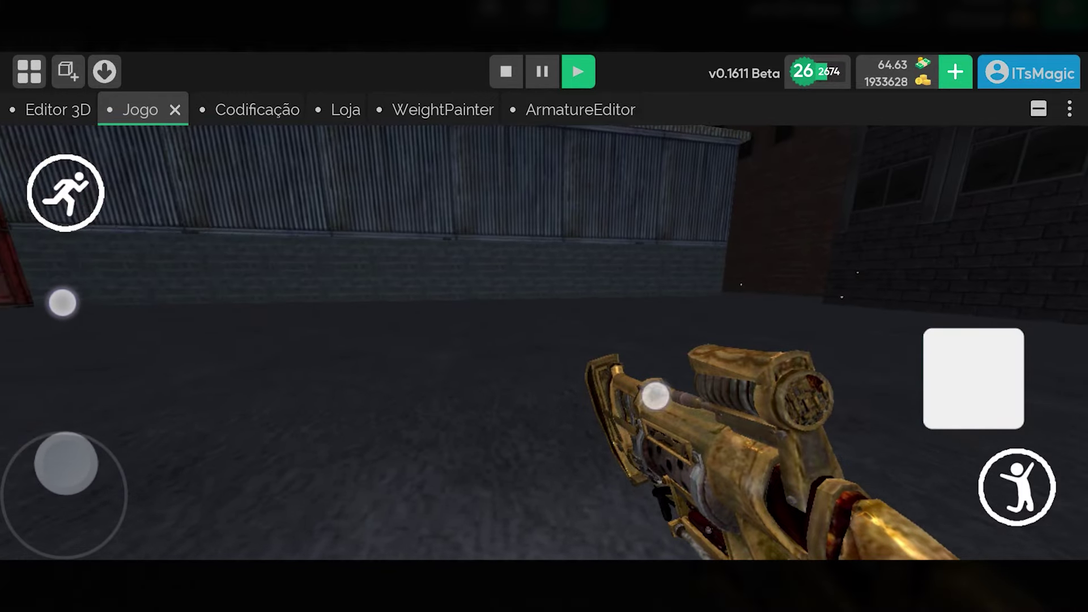
left_click_drag(33, 385, 46, 322)
left_click_drag(804, 441, 836, 441)
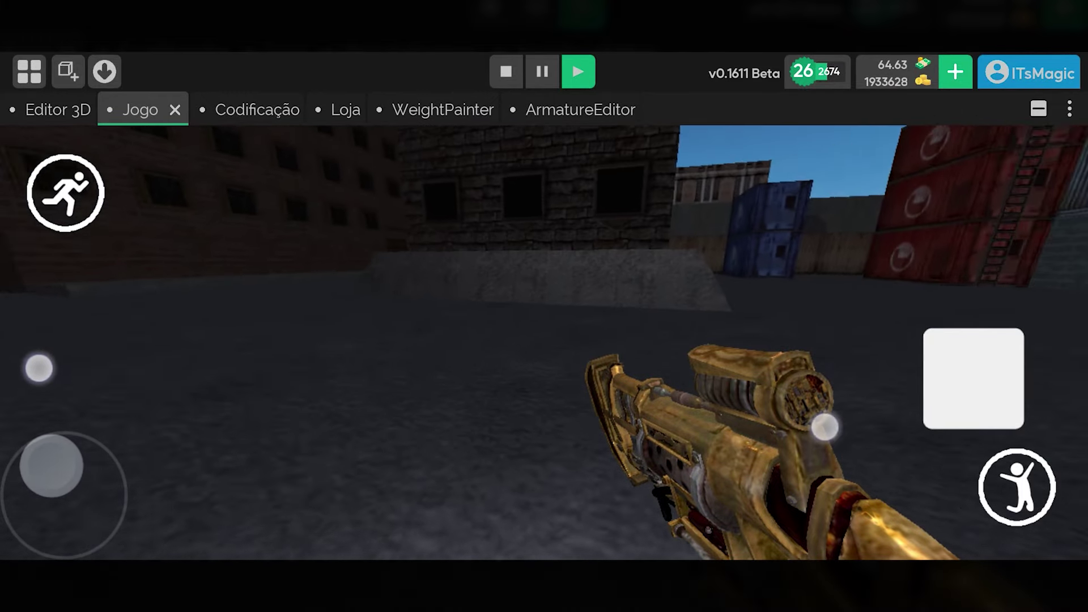
left_click_drag(47, 322, 34, 296)
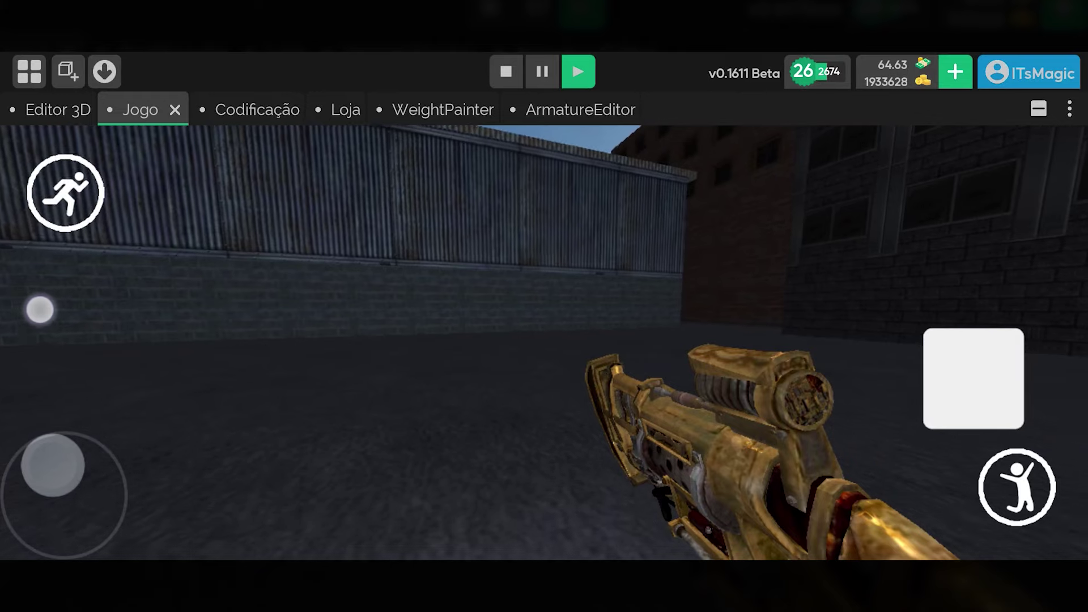
left_click_drag(809, 440, 816, 438)
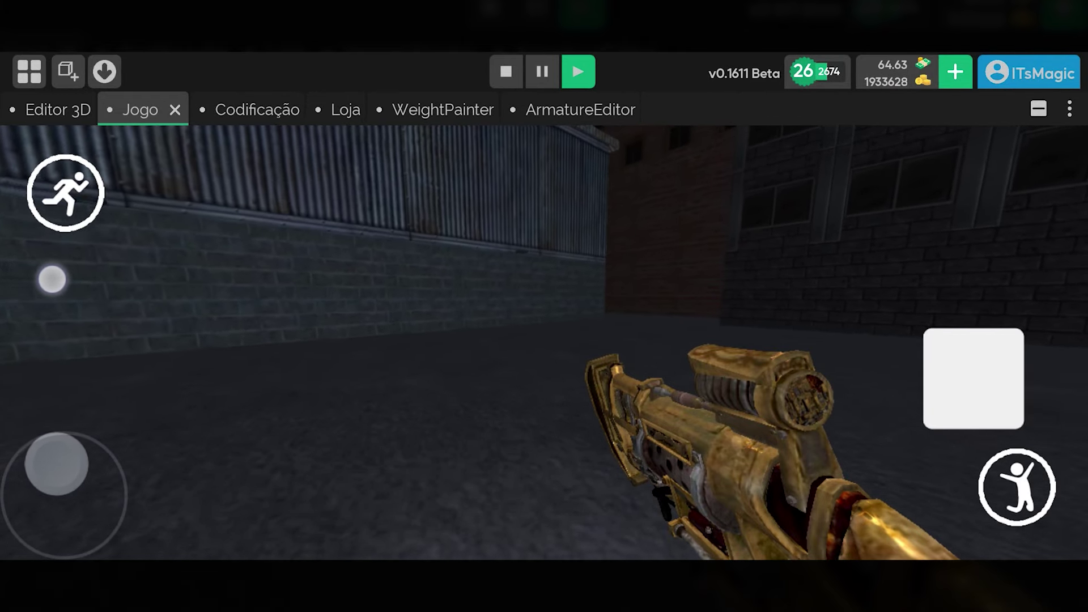
left_click(1038, 109)
left_click_drag(47, 299, 47, 332)
left_click(100, 274)
left_click(286, 105)
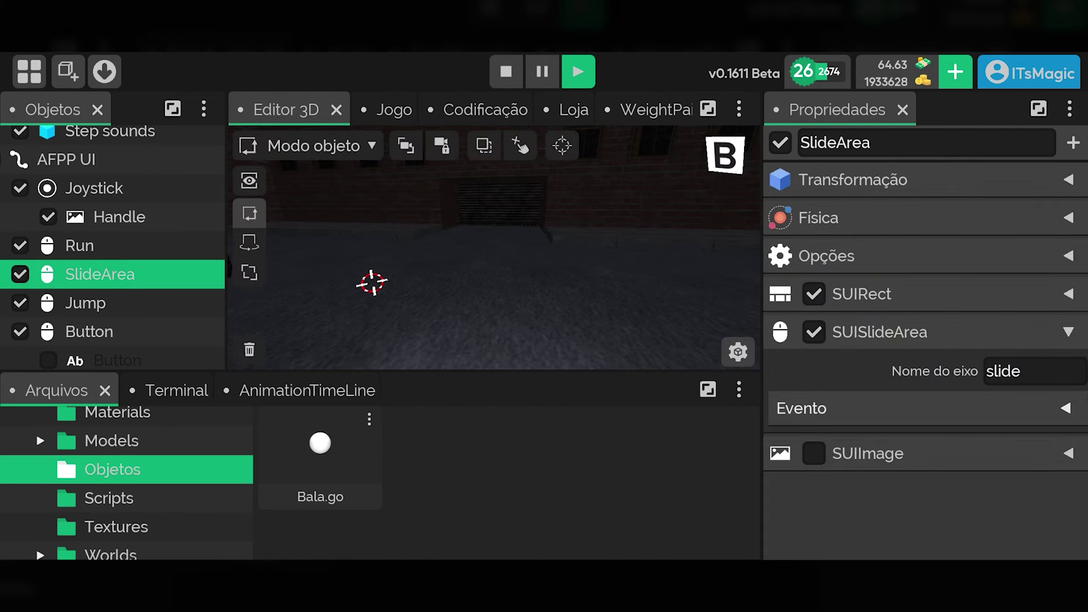
left_click(394, 110)
left_click(814, 453)
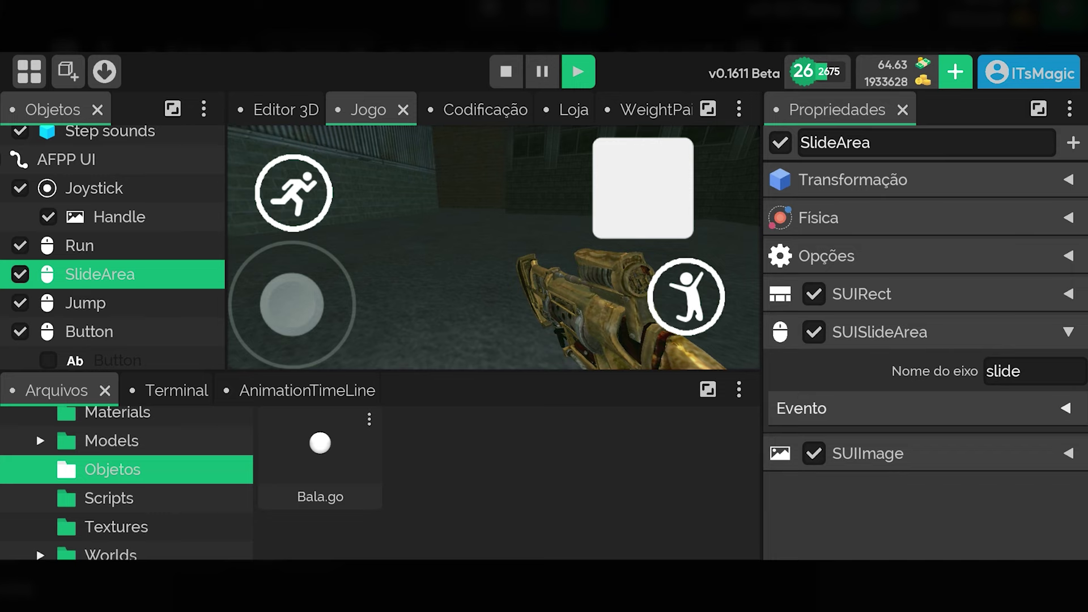
left_click(812, 454)
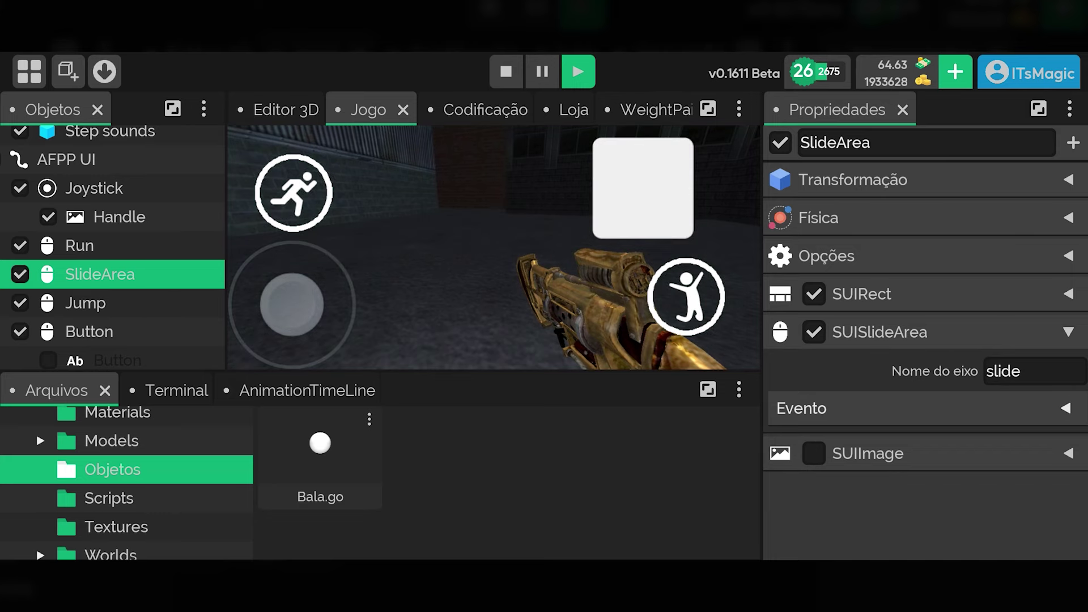
left_click(739, 108)
left_click(708, 109)
- Fire bursts of Bala bullets while walking forward and turning toward the red containers
left_click_drag(850, 337, 822, 340)
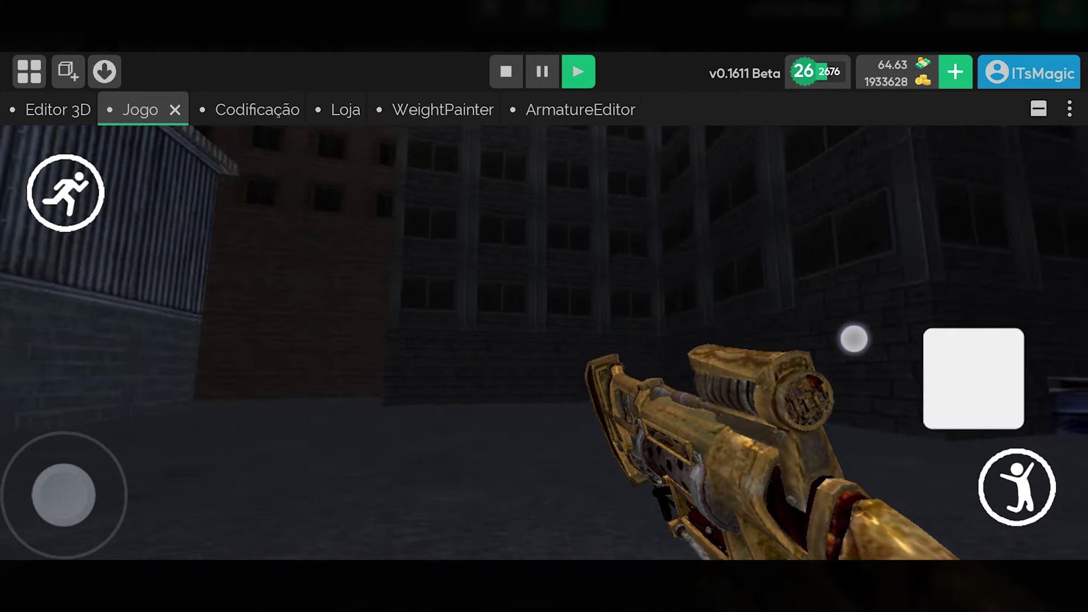
left_click(958, 360)
left_click_drag(958, 360, 731, 425)
left_click_drag(64, 480, 52, 247)
left_click_drag(731, 425, 900, 418)
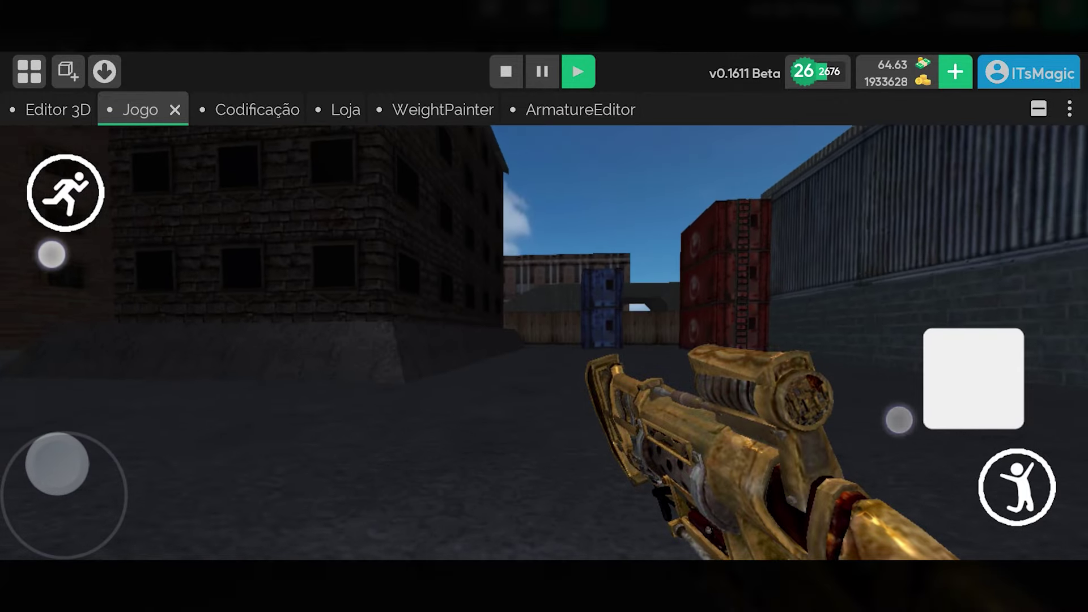
left_click(966, 377)
left_click_drag(52, 246, 21, 352)
- Move back left, turn toward the corrugated wall and fire a bullet stream at it
left_click_drag(965, 377, 833, 408)
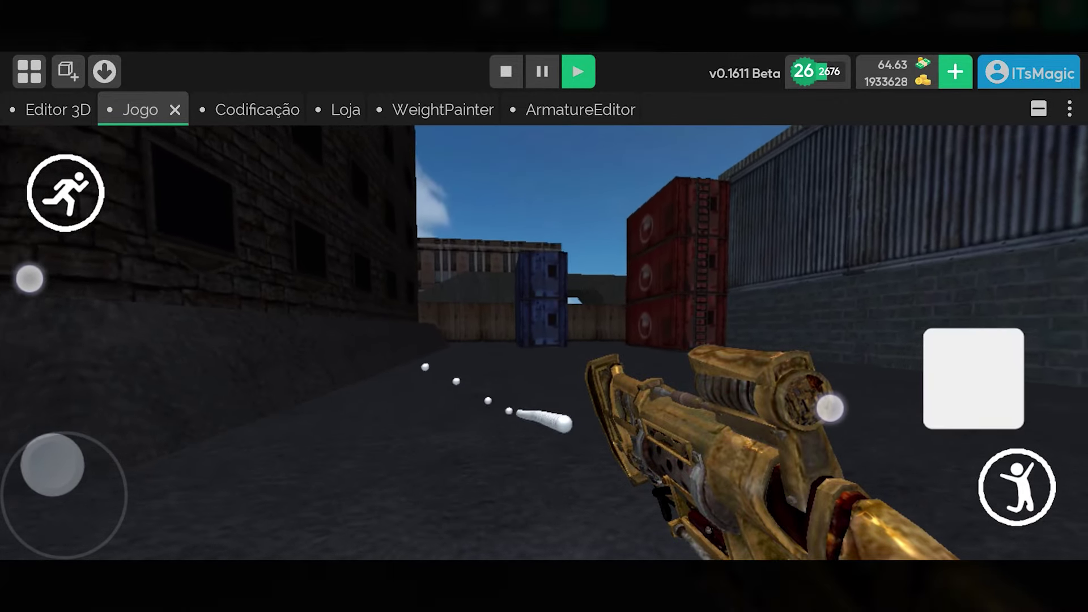
left_click_drag(21, 352, 33, 327)
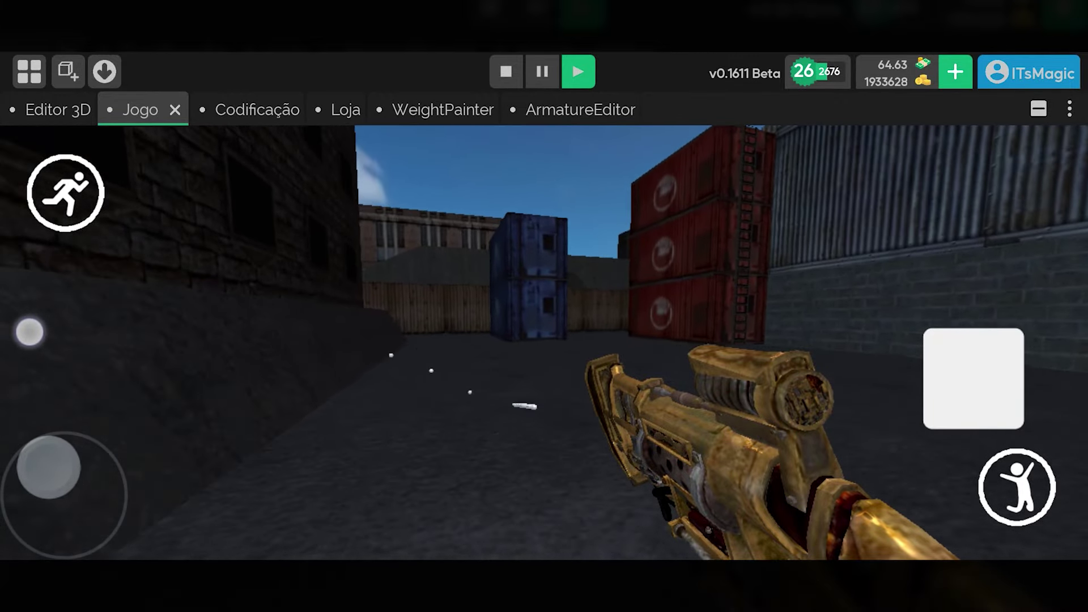
left_click_drag(834, 409, 906, 433)
mouse_move(773, 451)
left_mouse_down()
mouse_move(861, 465)
mouse_move(825, 422)
mouse_move(814, 454)
left_mouse_up()
left_click_drag(972, 382, 984, 348)
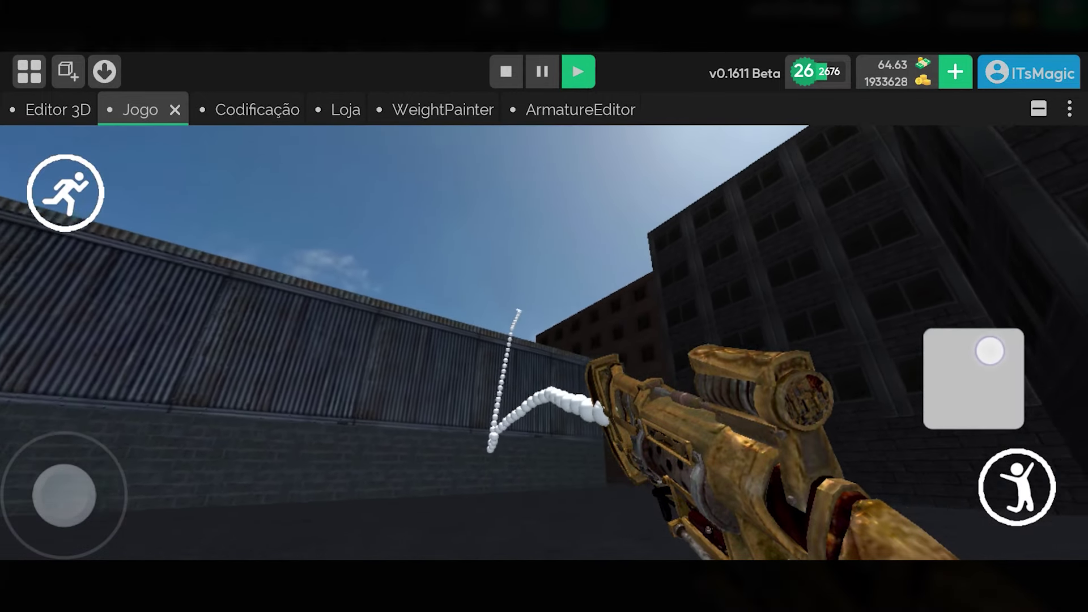
left_click_drag(65, 432, 116, 491)
- Walk forward and right toward the buildings and open courtyard, then start firing again
left_click(845, 432)
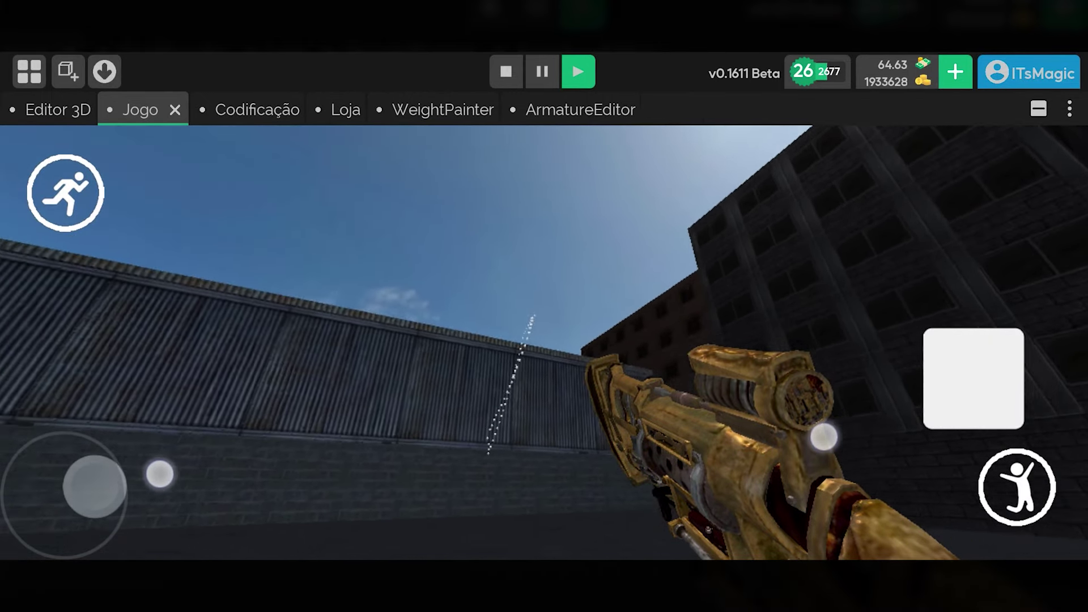
left_click_drag(845, 432, 801, 437)
left_click_drag(116, 491, 168, 452)
mouse_move(837, 440)
left_mouse_down()
mouse_move(801, 420)
mouse_move(851, 437)
left_mouse_up()
left_click_drag(127, 454, 71, 418)
left_click_drag(858, 451, 897, 470)
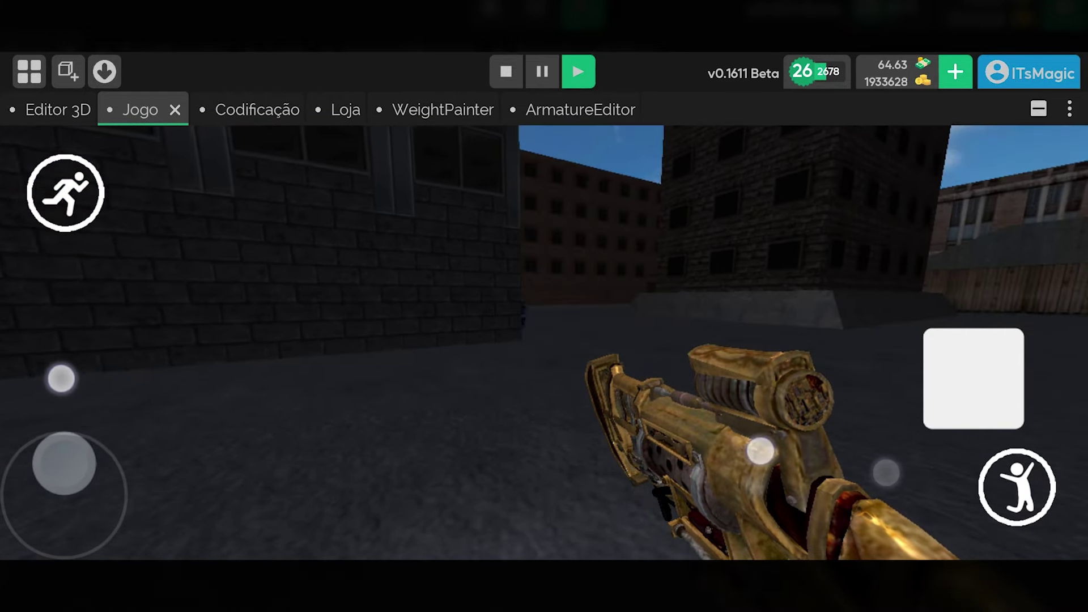
left_click_drag(71, 418, 55, 349)
left_click_drag(897, 470, 850, 442)
left_click(960, 399)
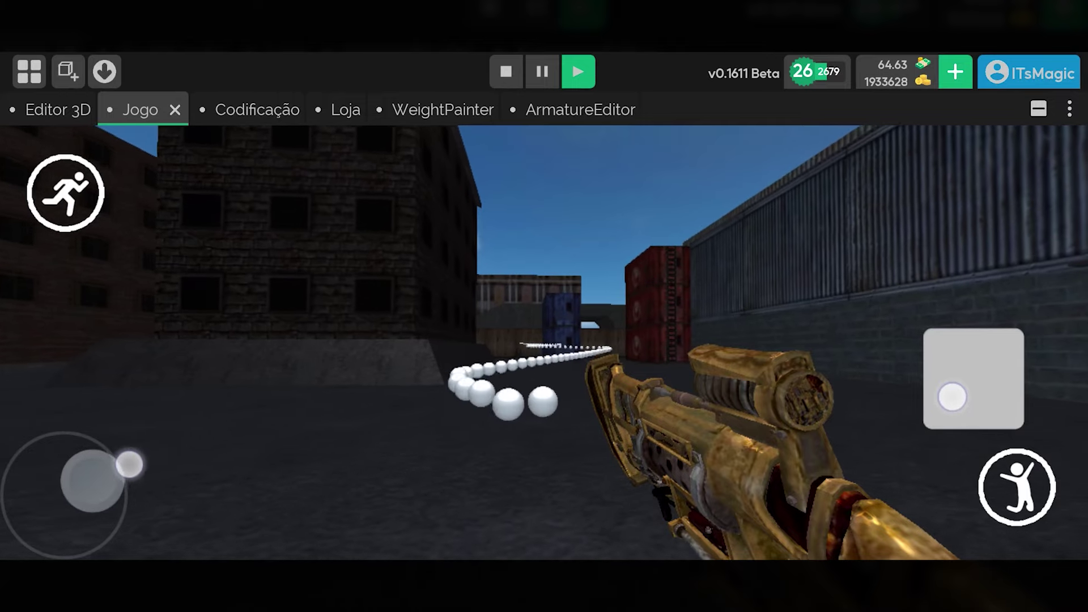
- Stop firing, move left and shoot a curving trail of bullets toward the sky
left_click_drag(801, 449, 789, 452)
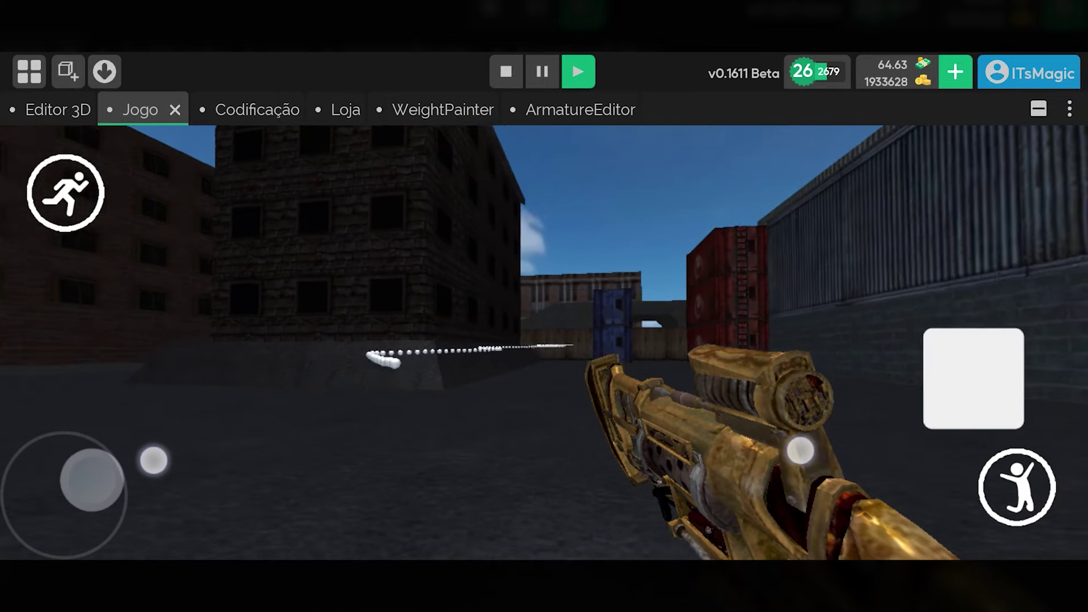
mouse_move(149, 464)
left_mouse_down()
mouse_move(23, 446)
mouse_move(61, 486)
left_mouse_up()
mouse_move(790, 450)
left_mouse_down()
mouse_move(947, 425)
mouse_move(971, 395)
left_mouse_up()
left_click_drag(60, 485, 83, 433)
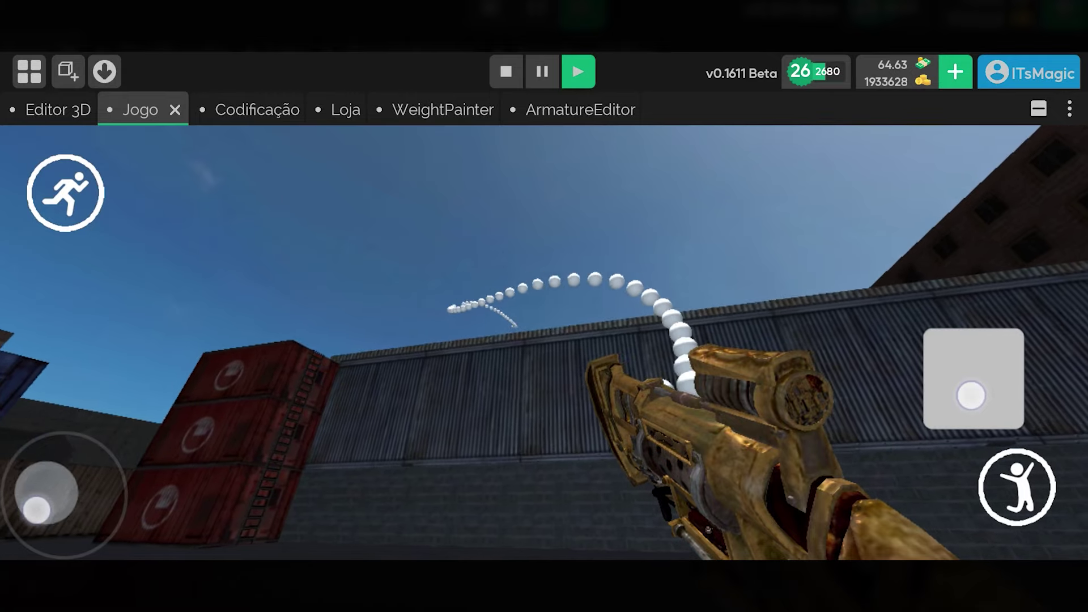
mouse_move(84, 434)
left_mouse_down()
mouse_move(44, 357)
mouse_move(49, 382)
left_mouse_up()
mouse_move(717, 425)
left_mouse_down()
mouse_move(796, 432)
mouse_move(757, 357)
left_mouse_up()
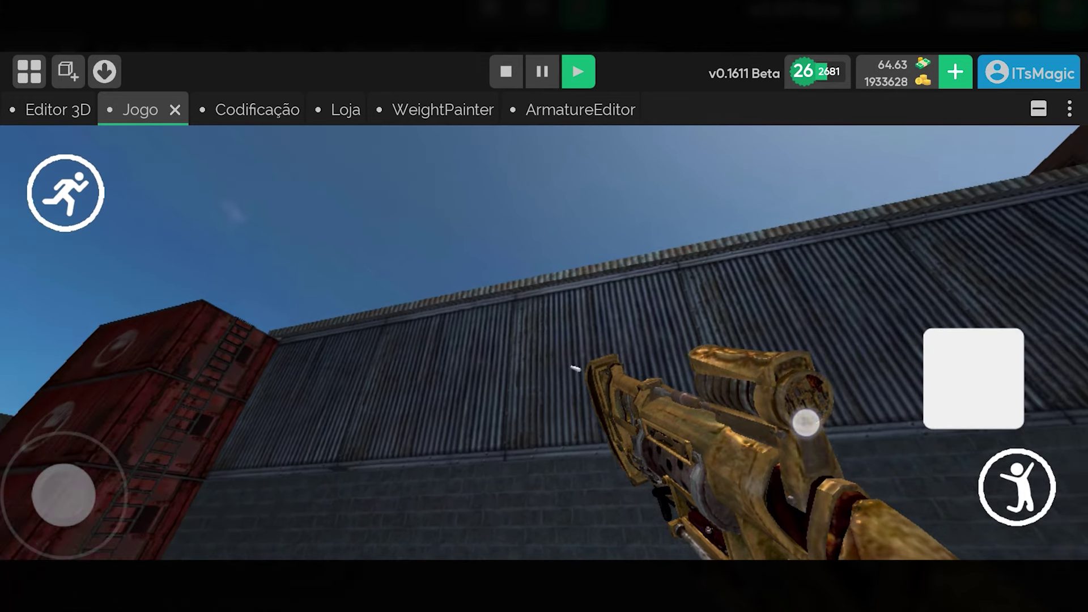
left_click_drag(974, 377, 911, 323)
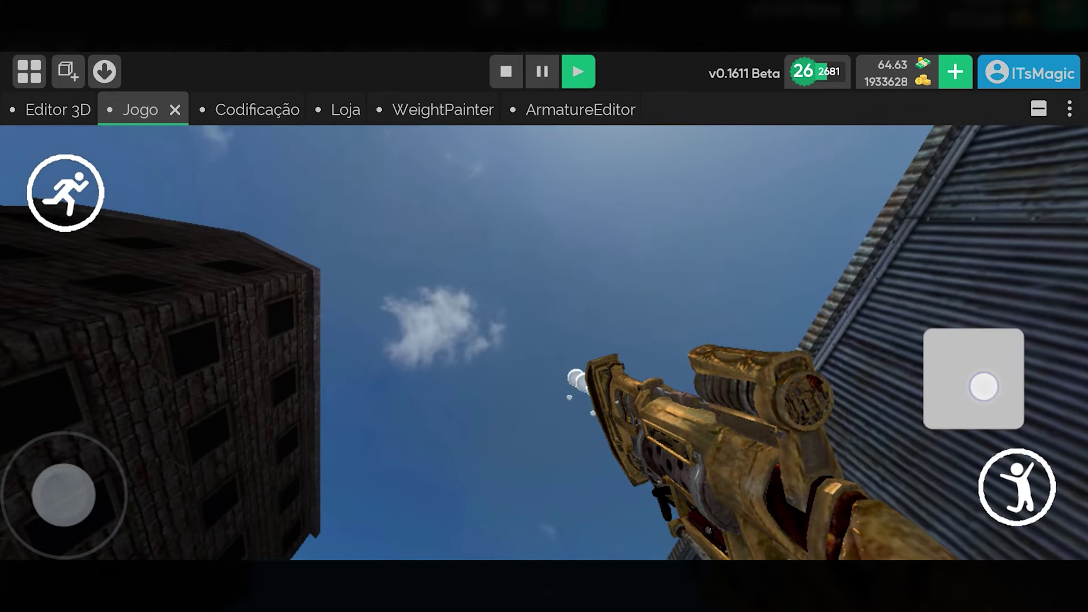
- Walk past the striped wall and turn to face another street, then stop moving
left_click_drag(785, 411, 833, 417)
left_click_drag(112, 488, 55, 521)
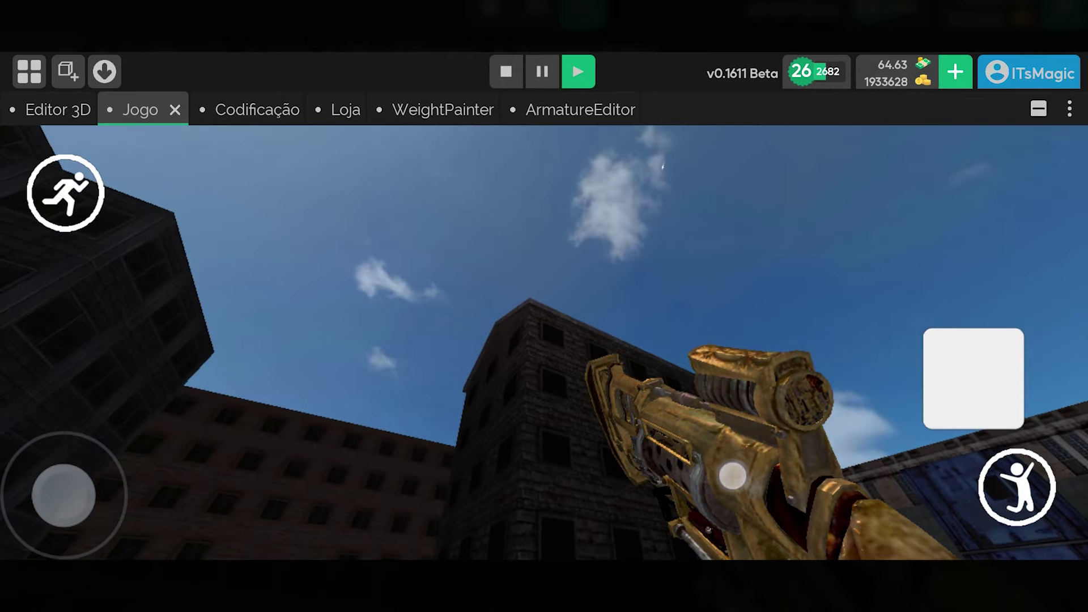
left_click_drag(833, 417, 774, 473)
left_click_drag(63, 488, 59, 402)
left_click_drag(775, 473, 833, 454)
mouse_move(59, 402)
left_mouse_down()
mouse_move(62, 424)
mouse_move(66, 369)
left_mouse_up()
left_click_drag(834, 454, 845, 442)
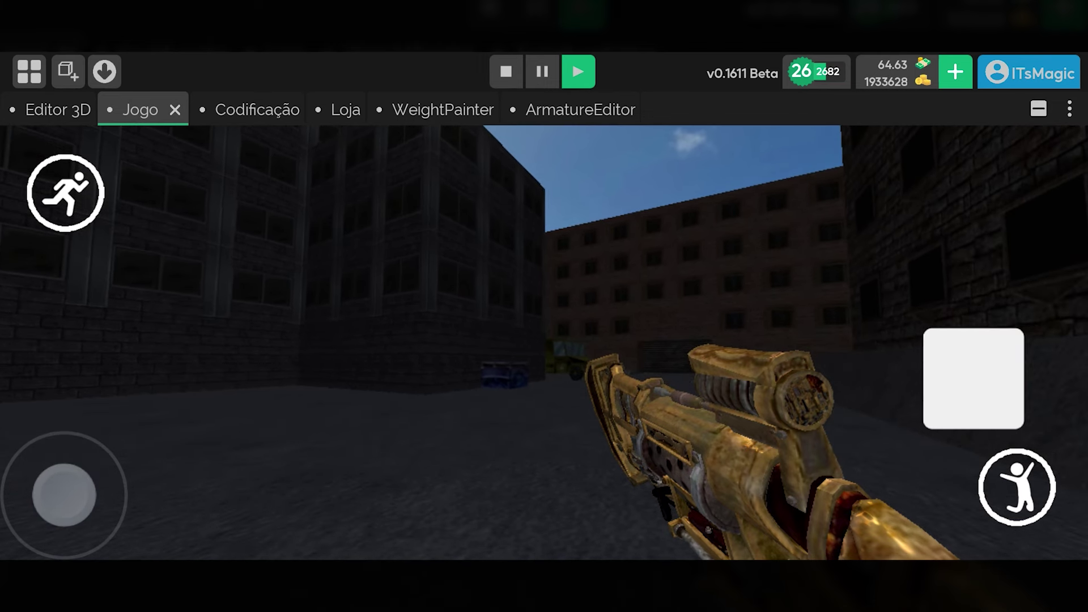
left_click(1040, 107)
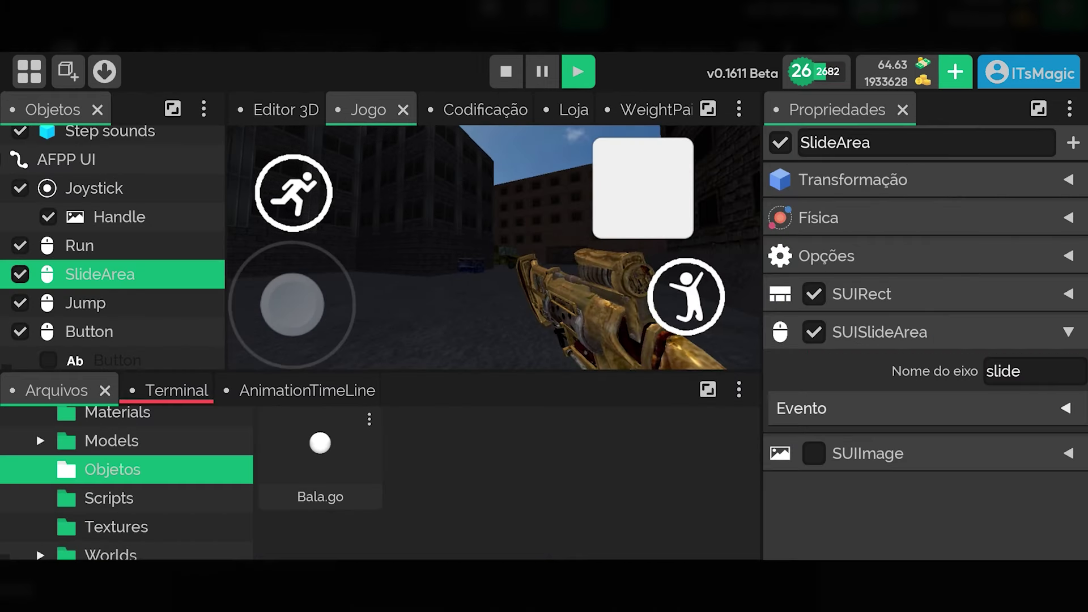